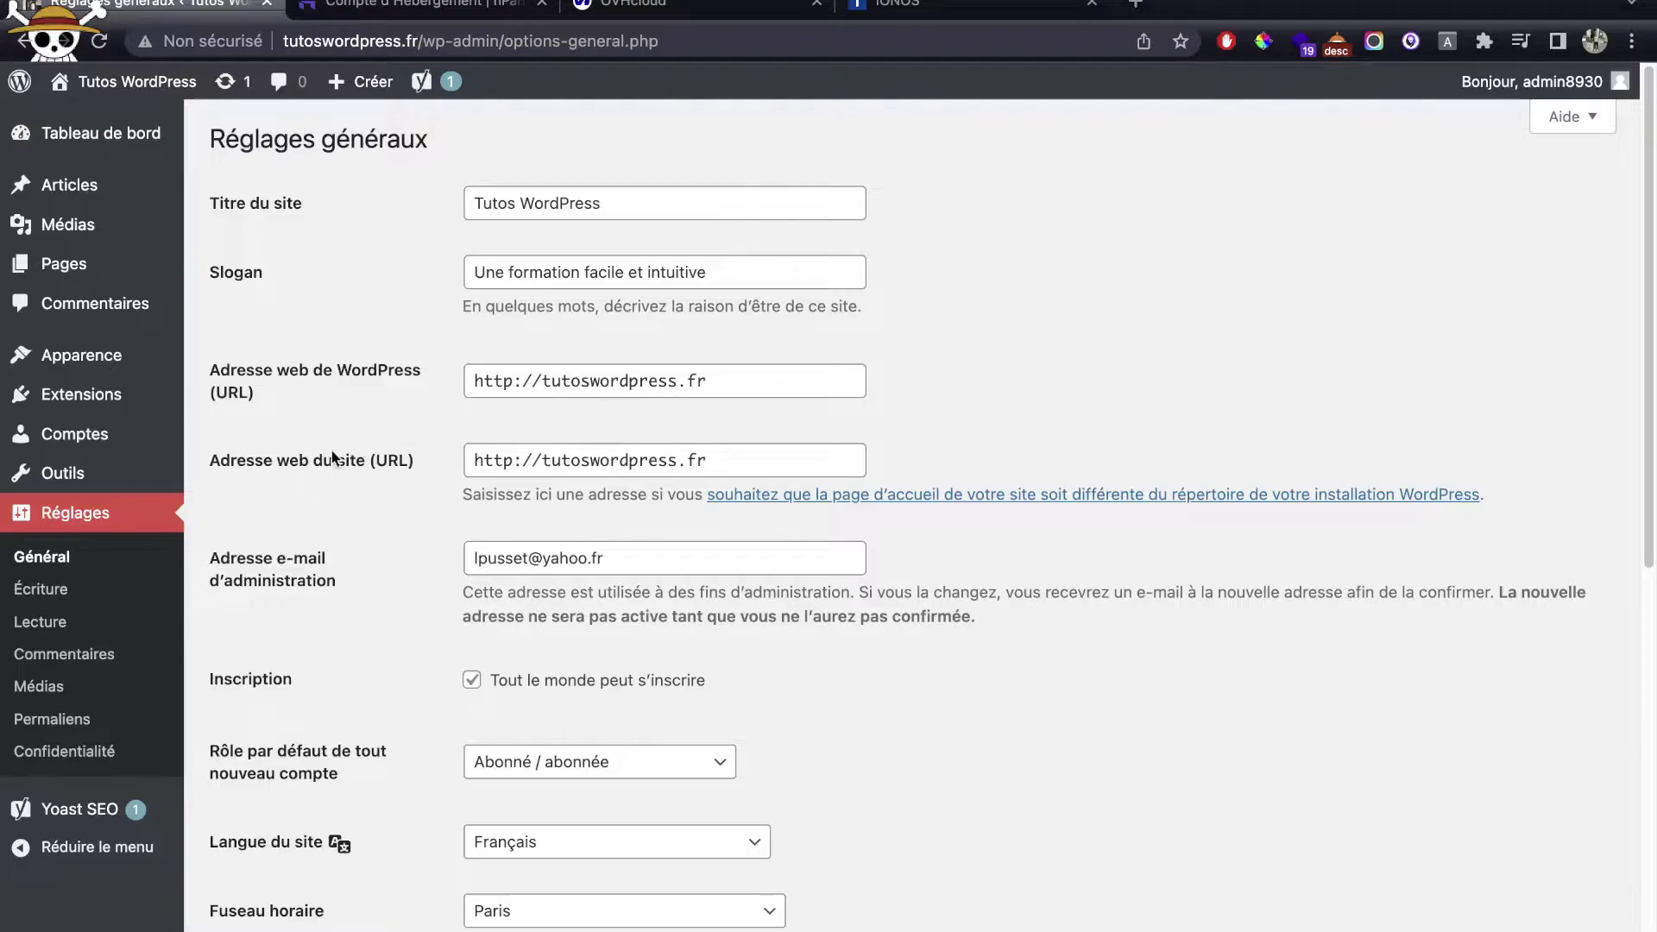
pyautogui.moveTo(199, 459); pyautogui.dragTo(379, 470)
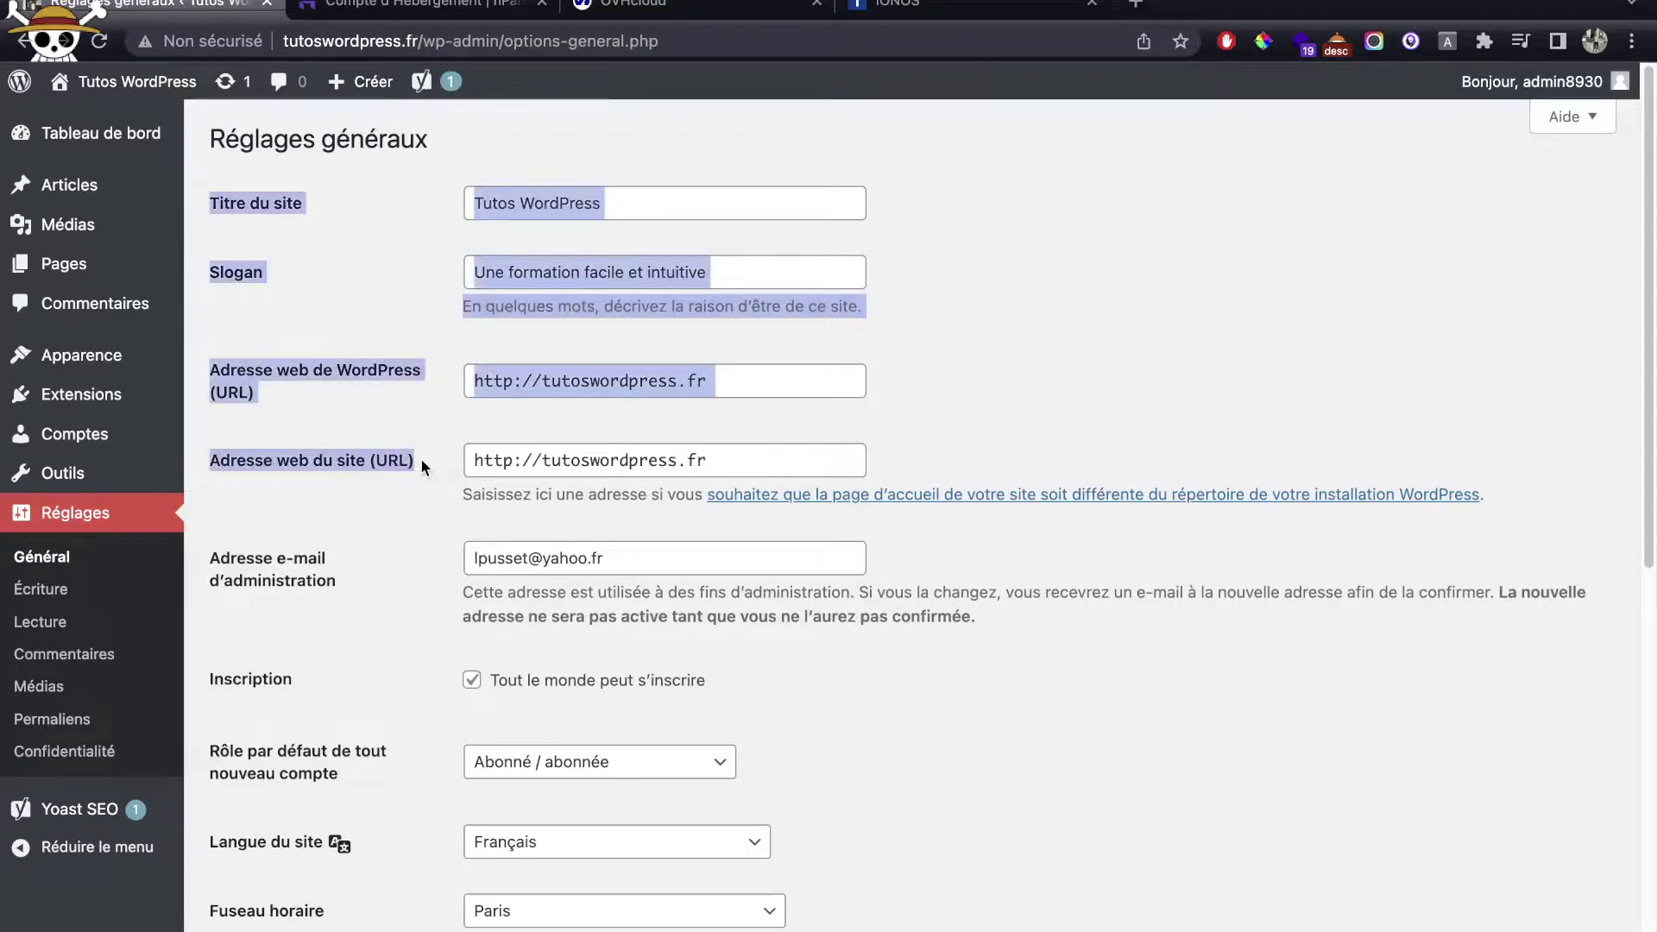
pyautogui.click(375, 498)
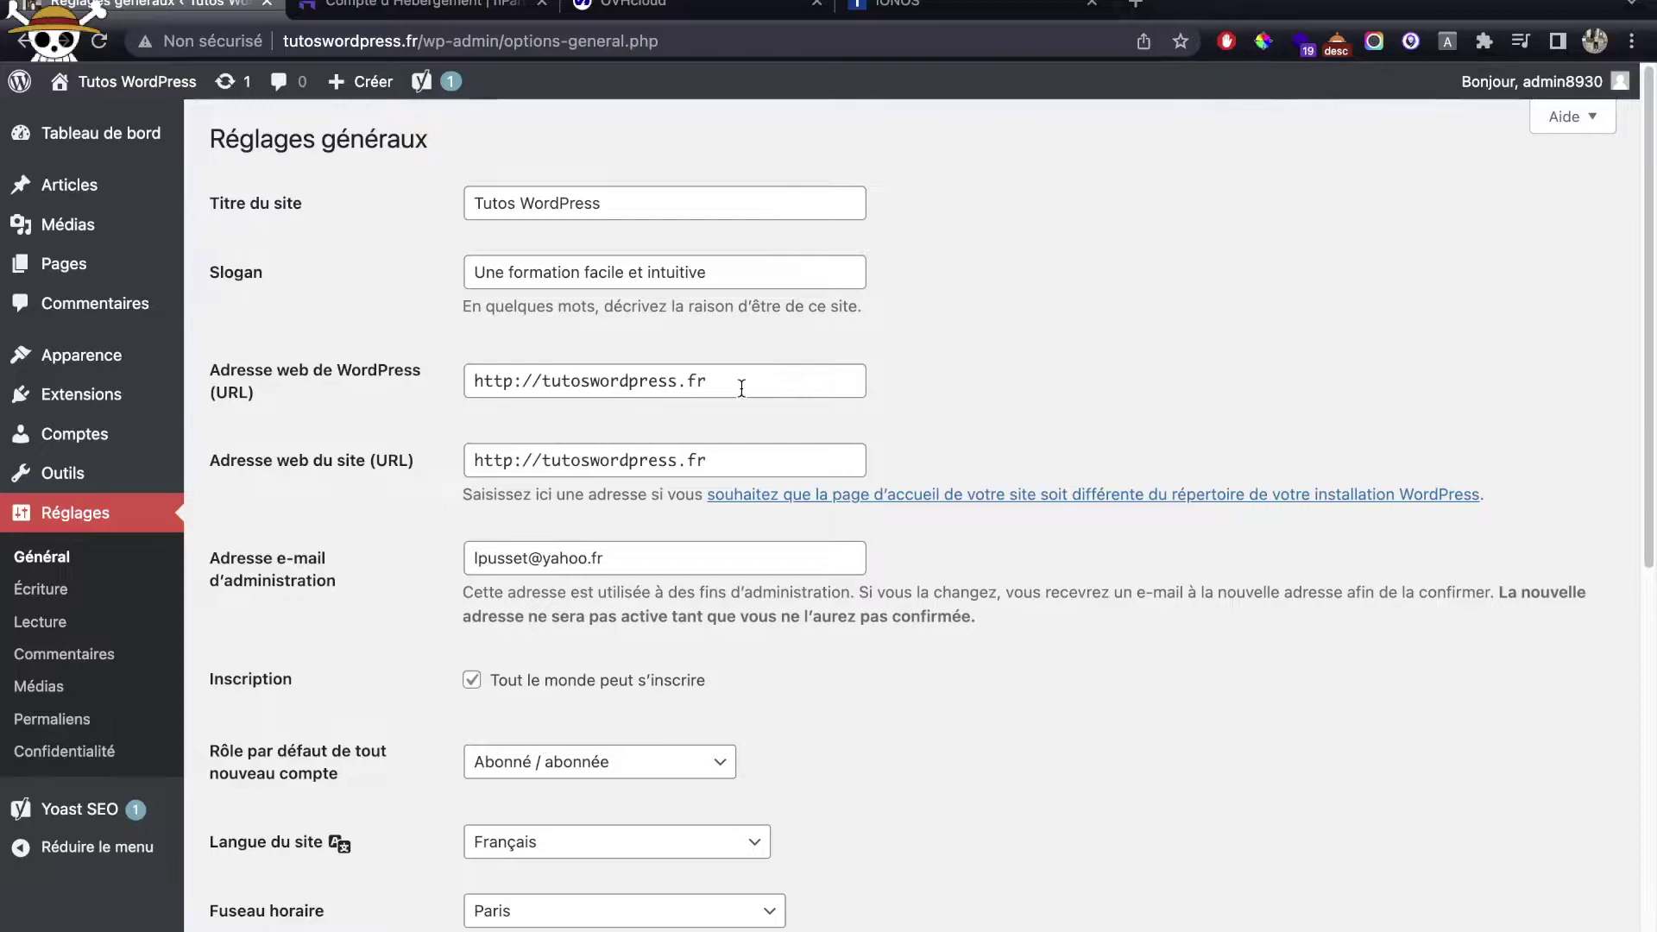
pyautogui.click(515, 452)
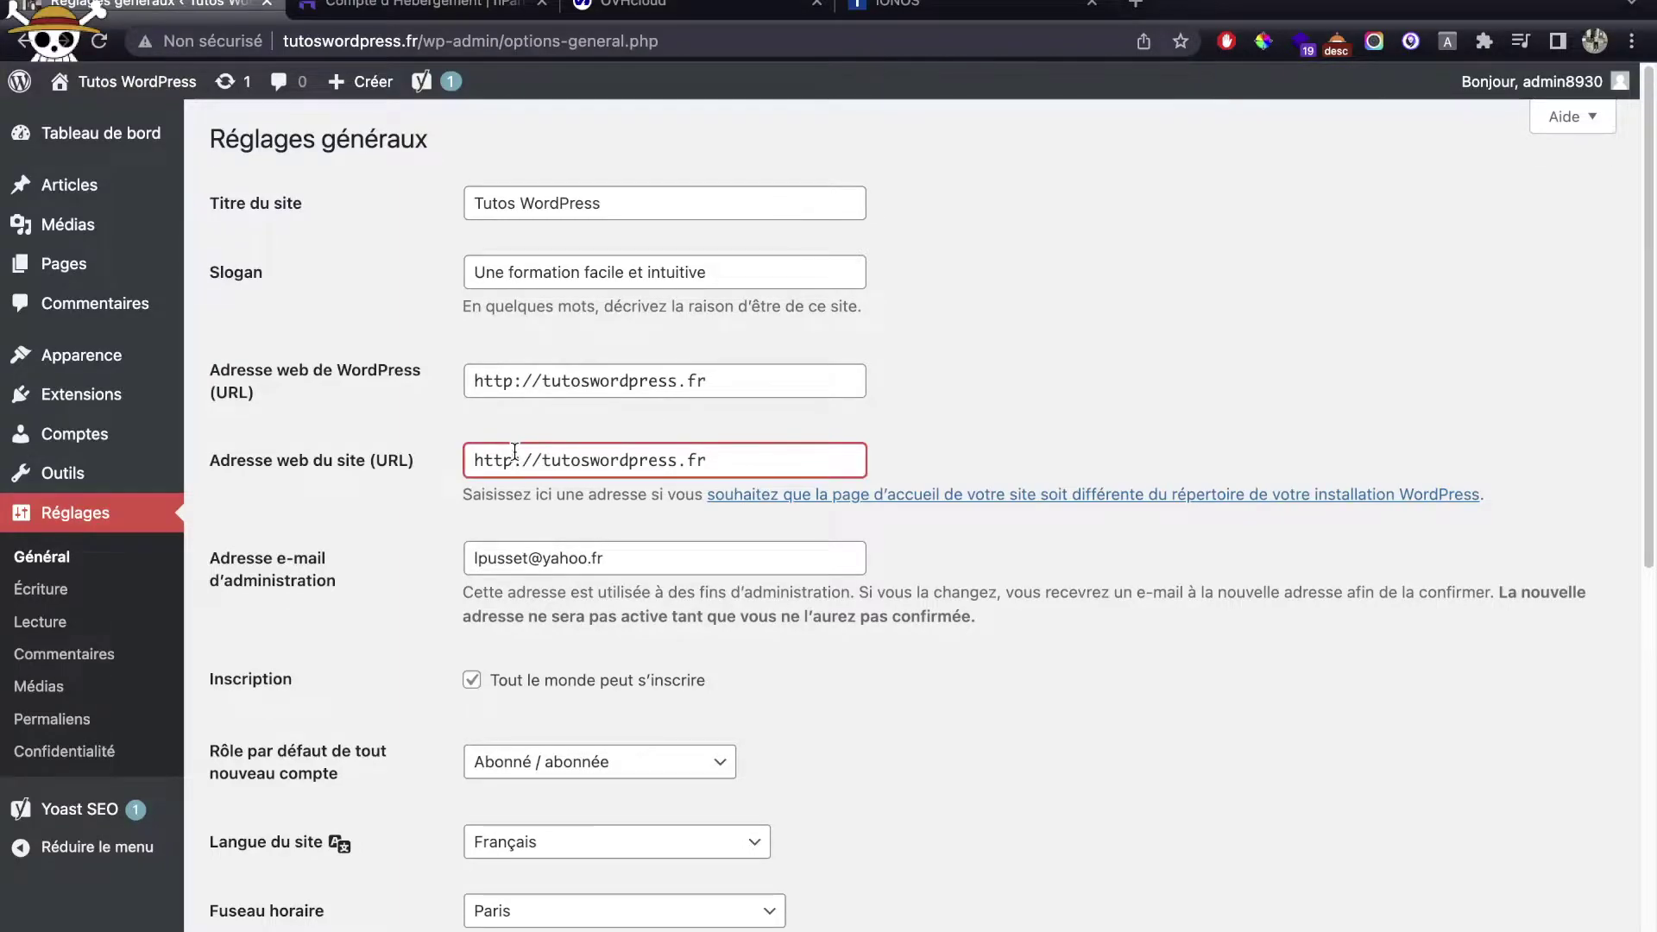
pyautogui.scroll(-10, 515, 452)
pyautogui.click(341, 889)
pyautogui.scroll(7, 357, 257)
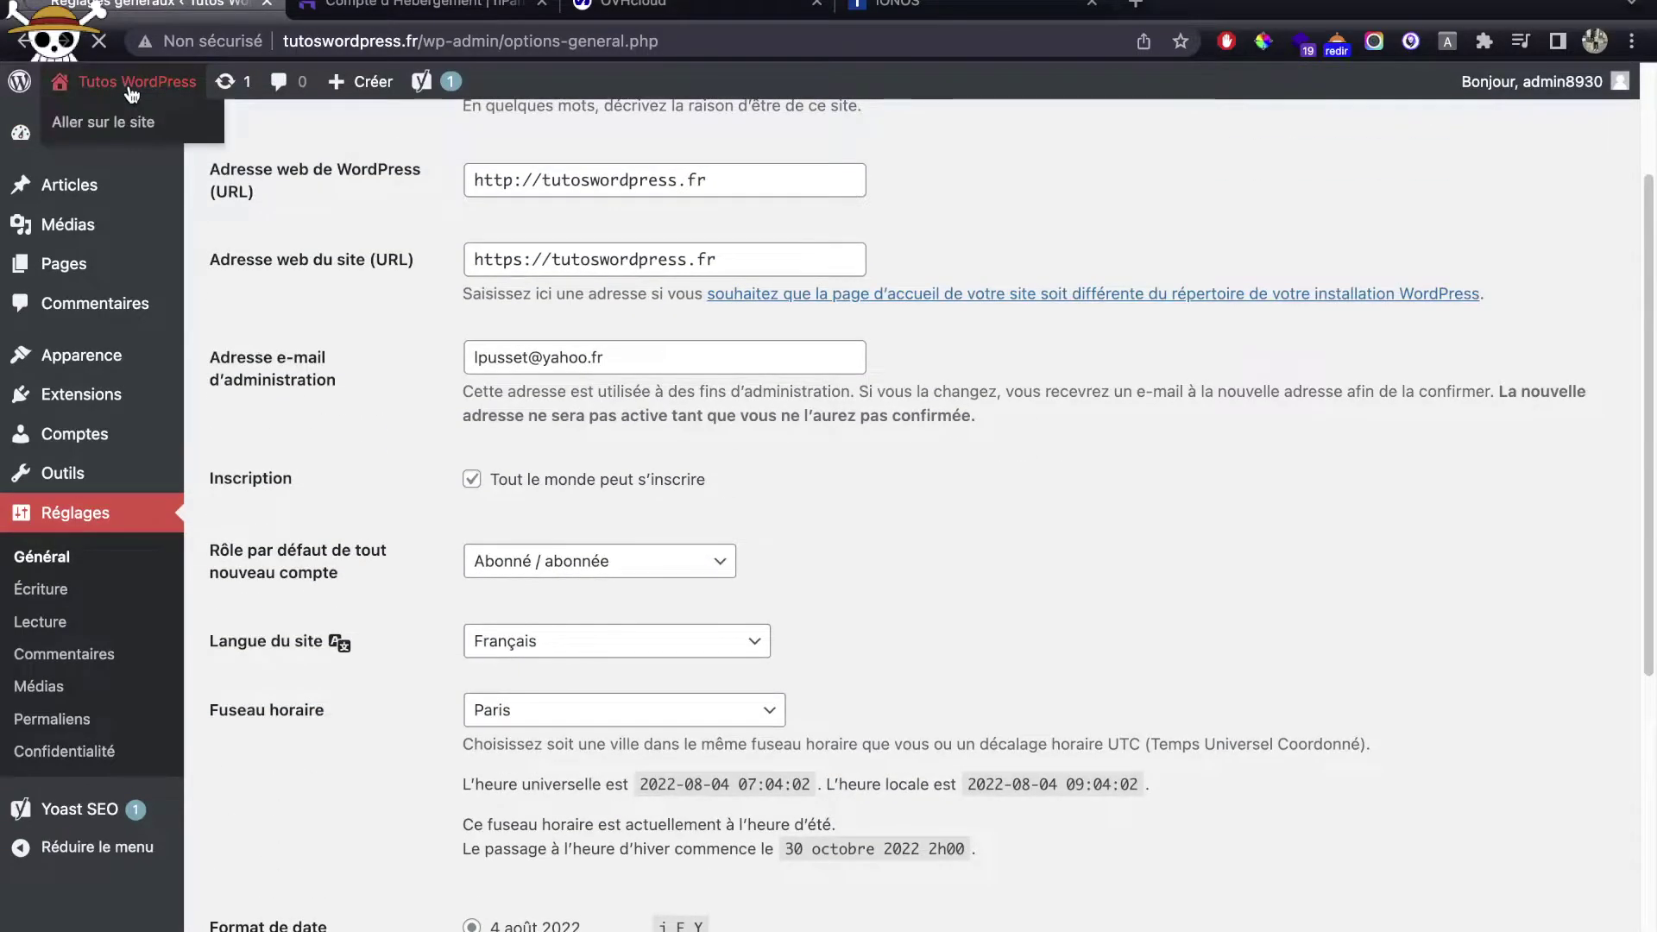
# Open the Tutos WordPress home page in a new window to check it, and close that window.
pyautogui.rightClick(132, 86)
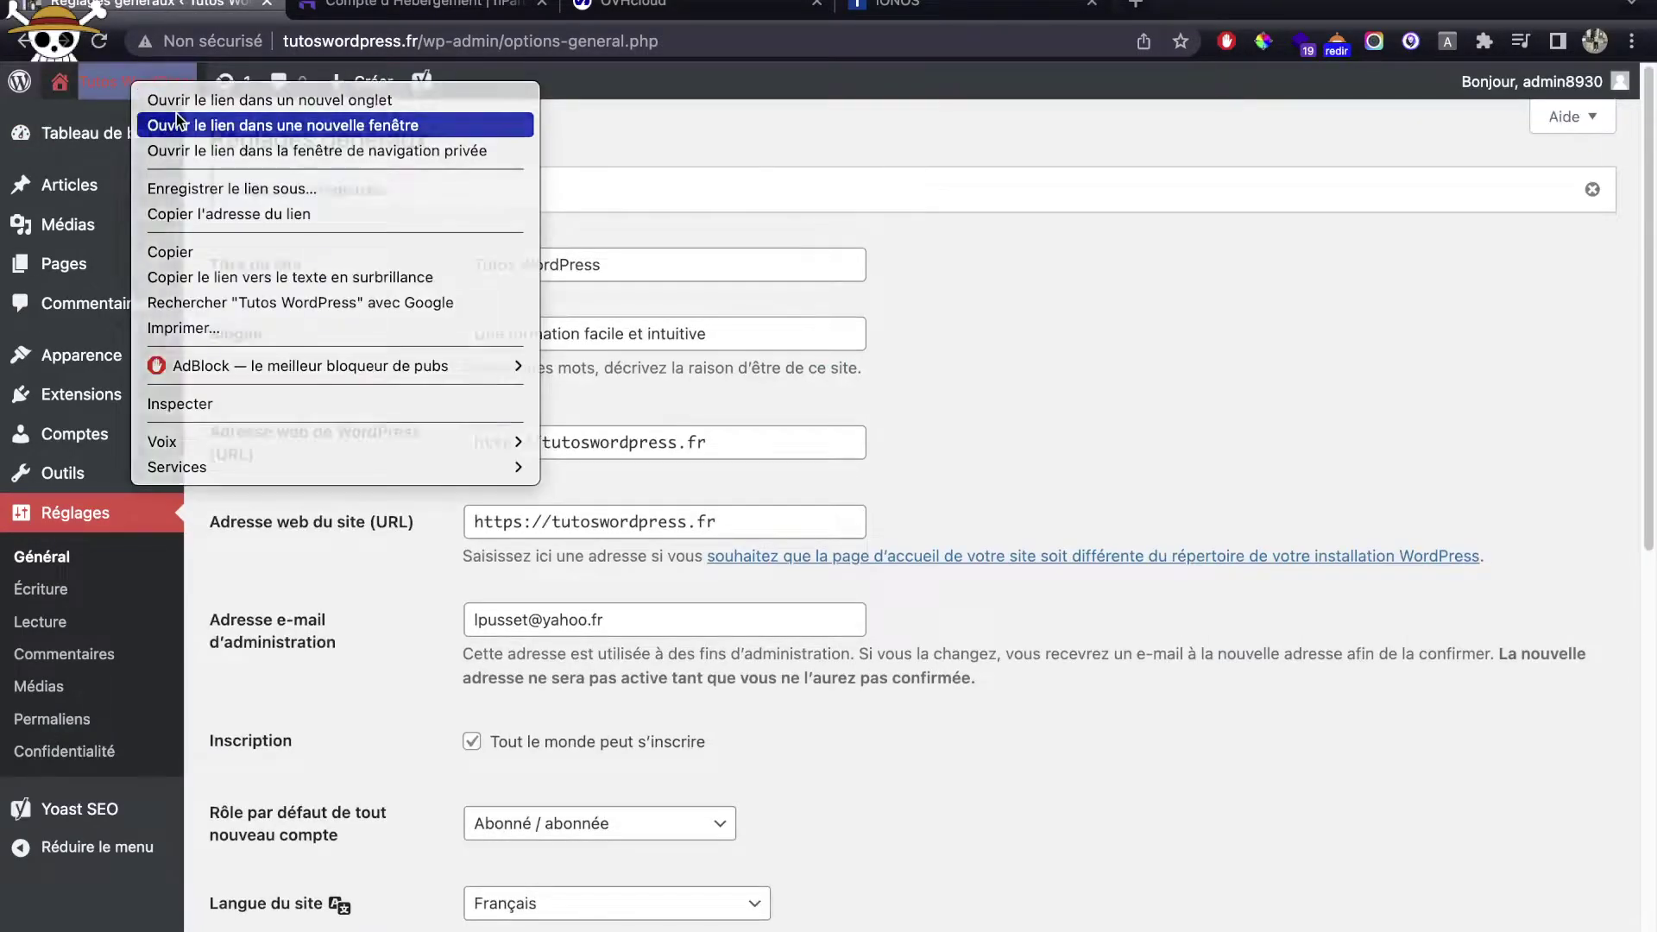
pyautogui.click(176, 115)
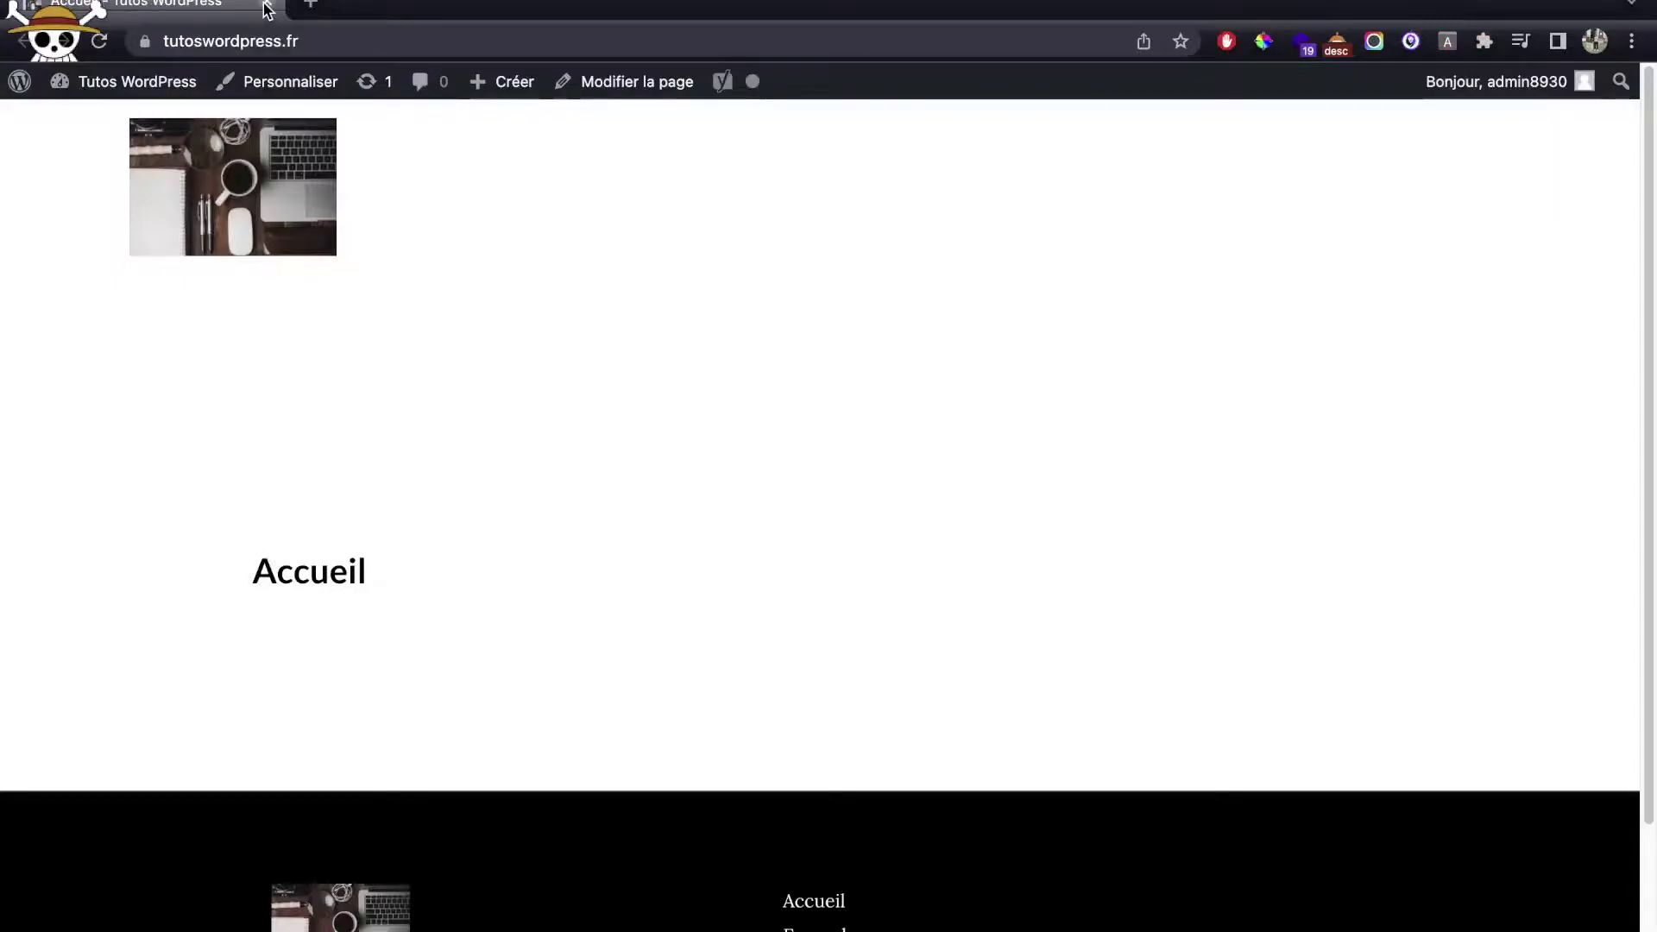
pyautogui.click(265, 4)
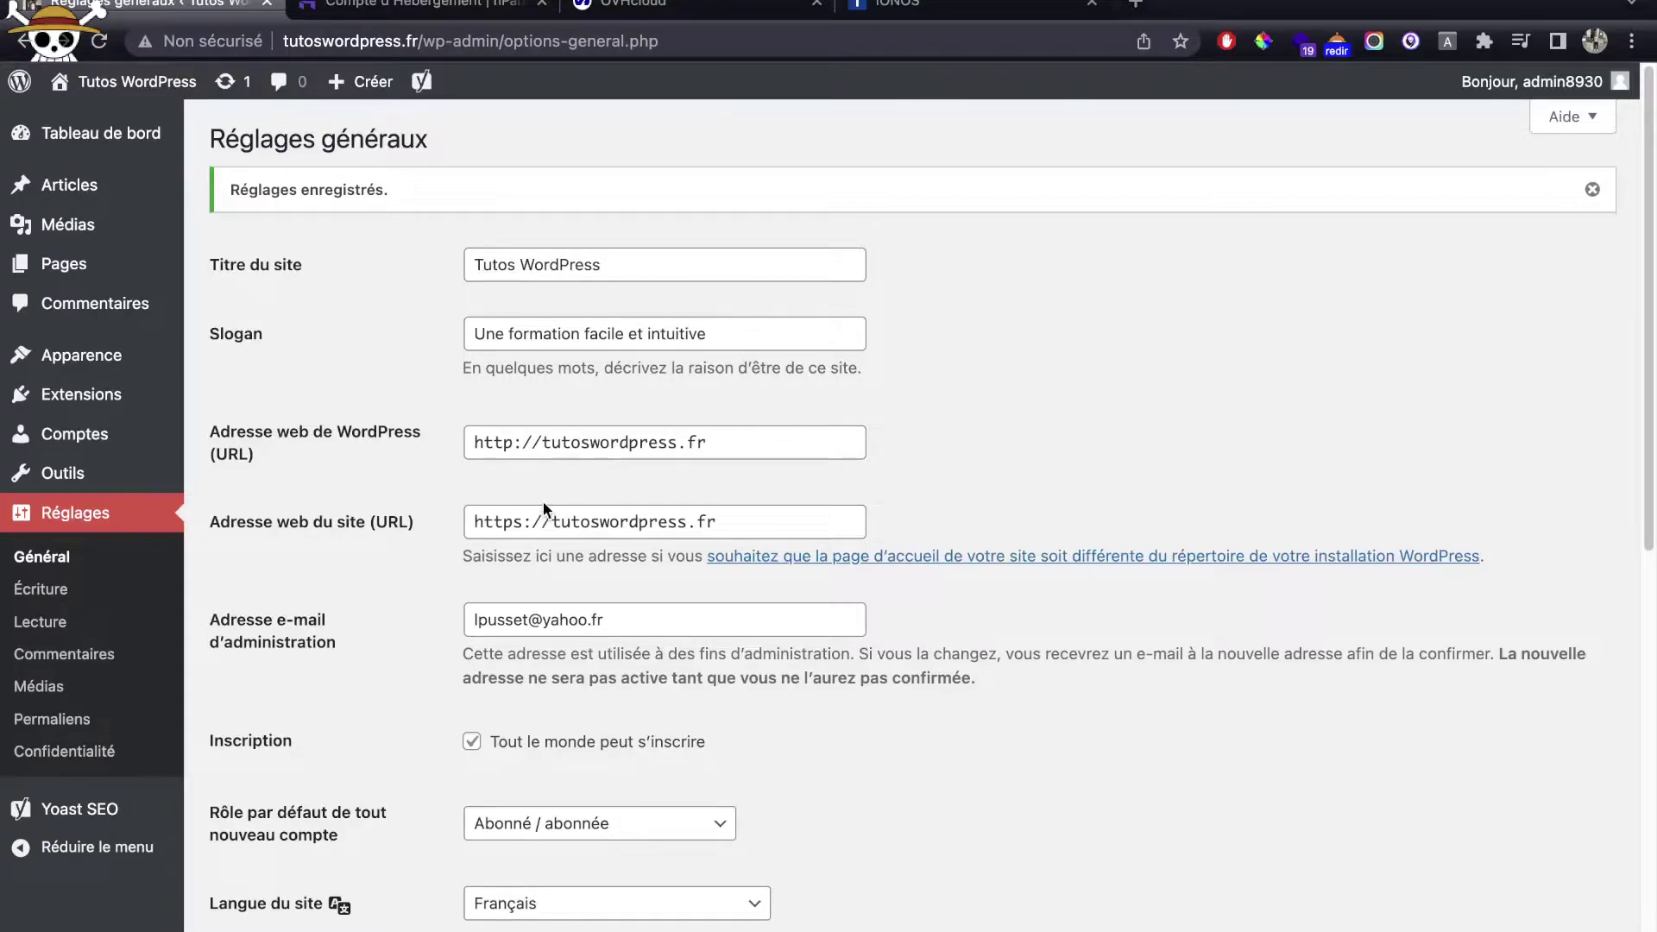
pyautogui.doubleClick(572, 521)
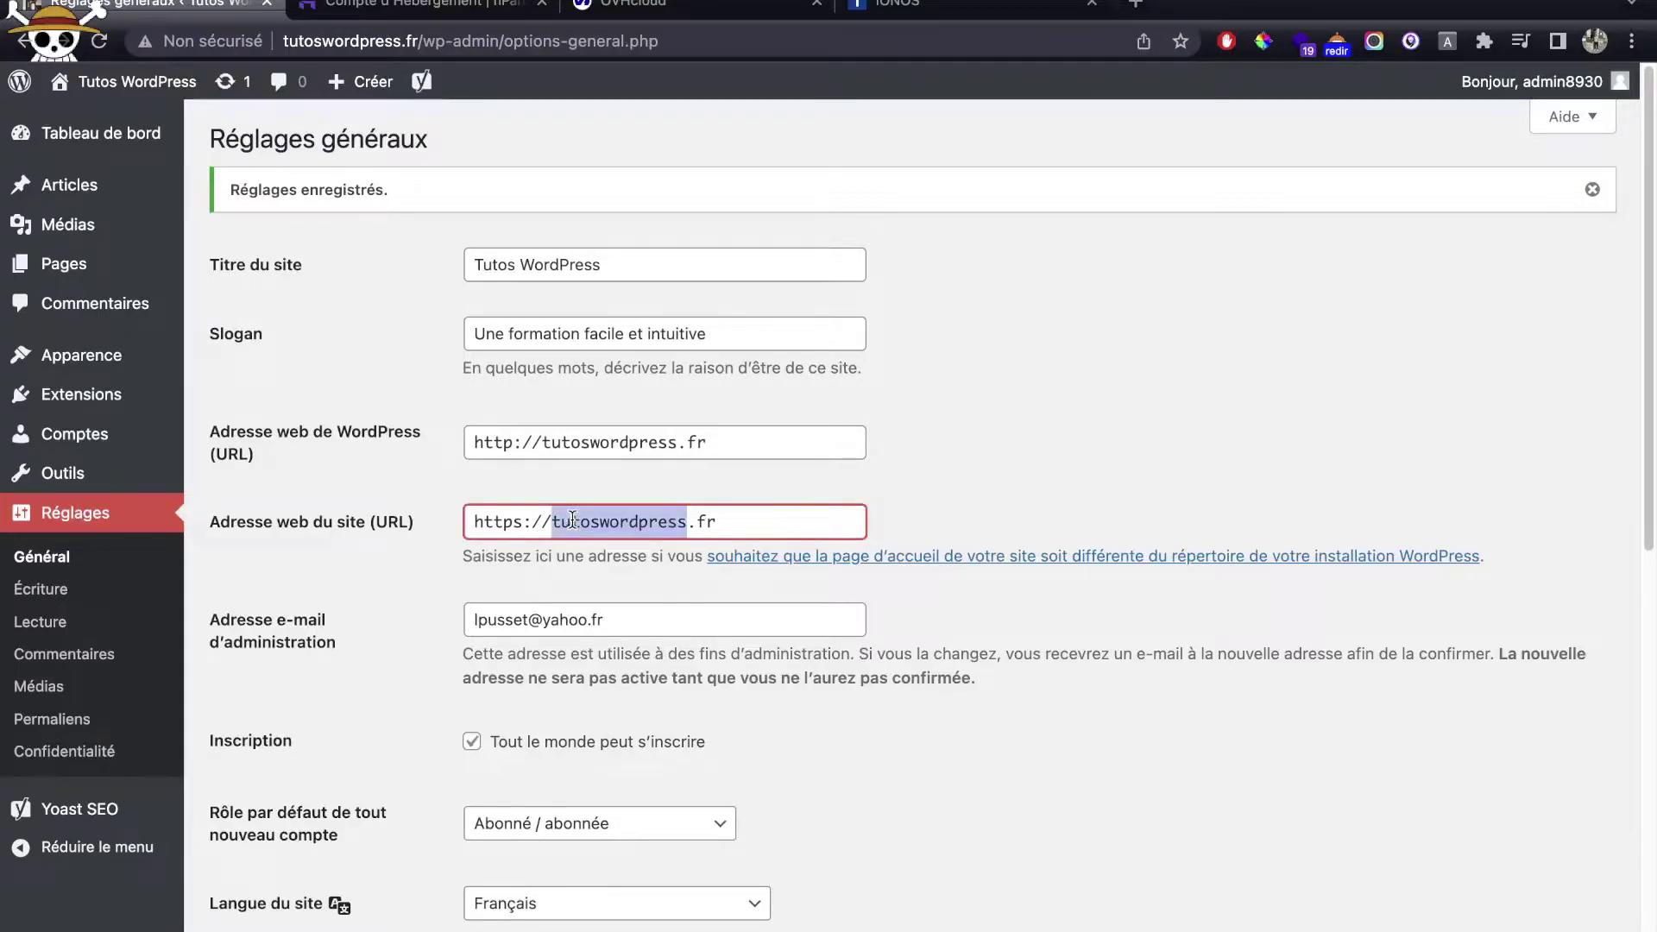
pyautogui.write('abc')
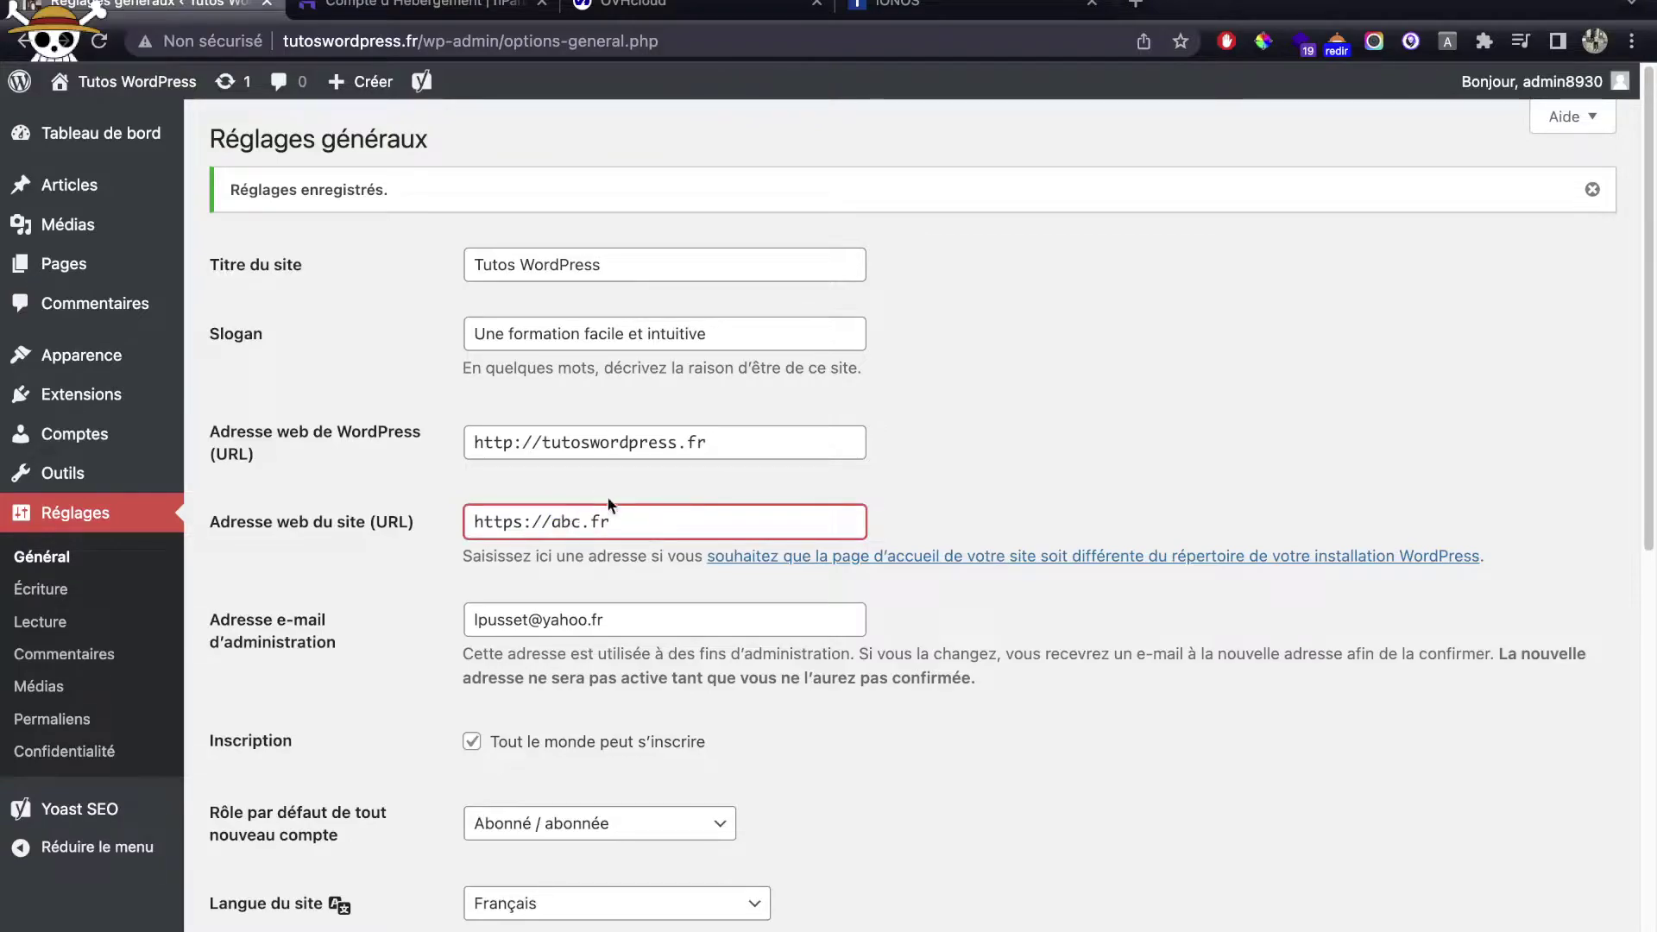
pyautogui.scroll(-1, 432, 489)
pyautogui.click(514, 443)
pyautogui.write('s')
pyautogui.doubleClick(600, 416)
pyautogui.write('abc')
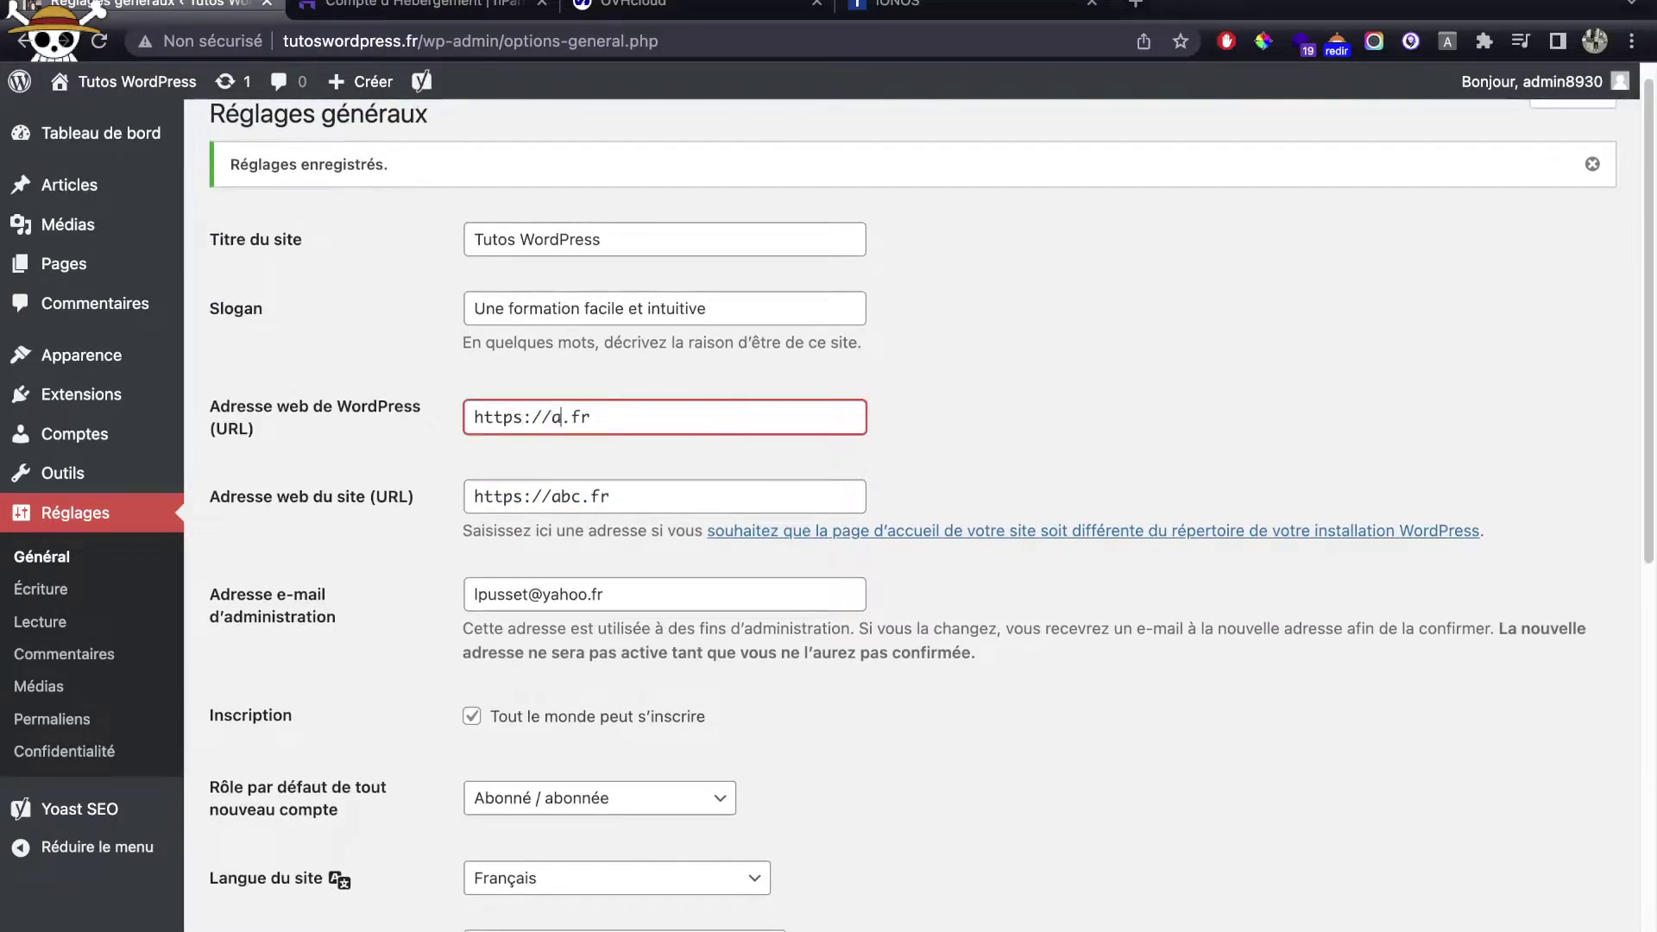
pyautogui.scroll(-2, 547, 544)
pyautogui.click(519, 420)
pyautogui.press('BackSpace')
pyautogui.click(512, 342)
pyautogui.press('BackSpace')
pyautogui.scroll(-1, 643, 521)
pyautogui.scroll(-10, 643, 521)
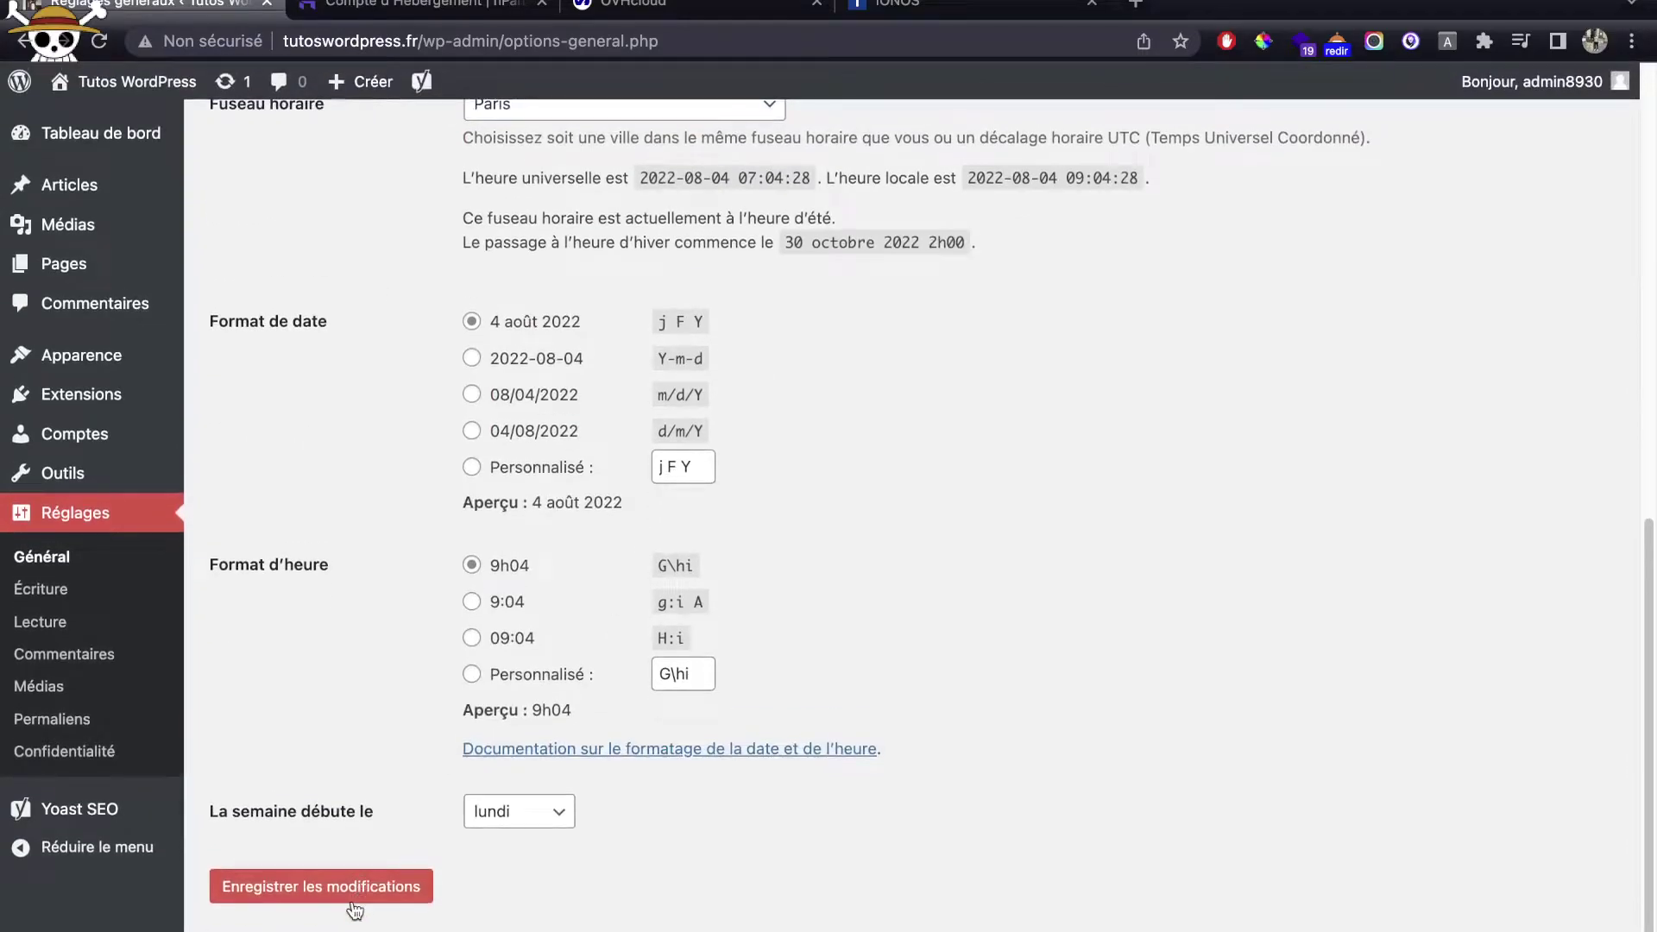
pyautogui.click(373, 888)
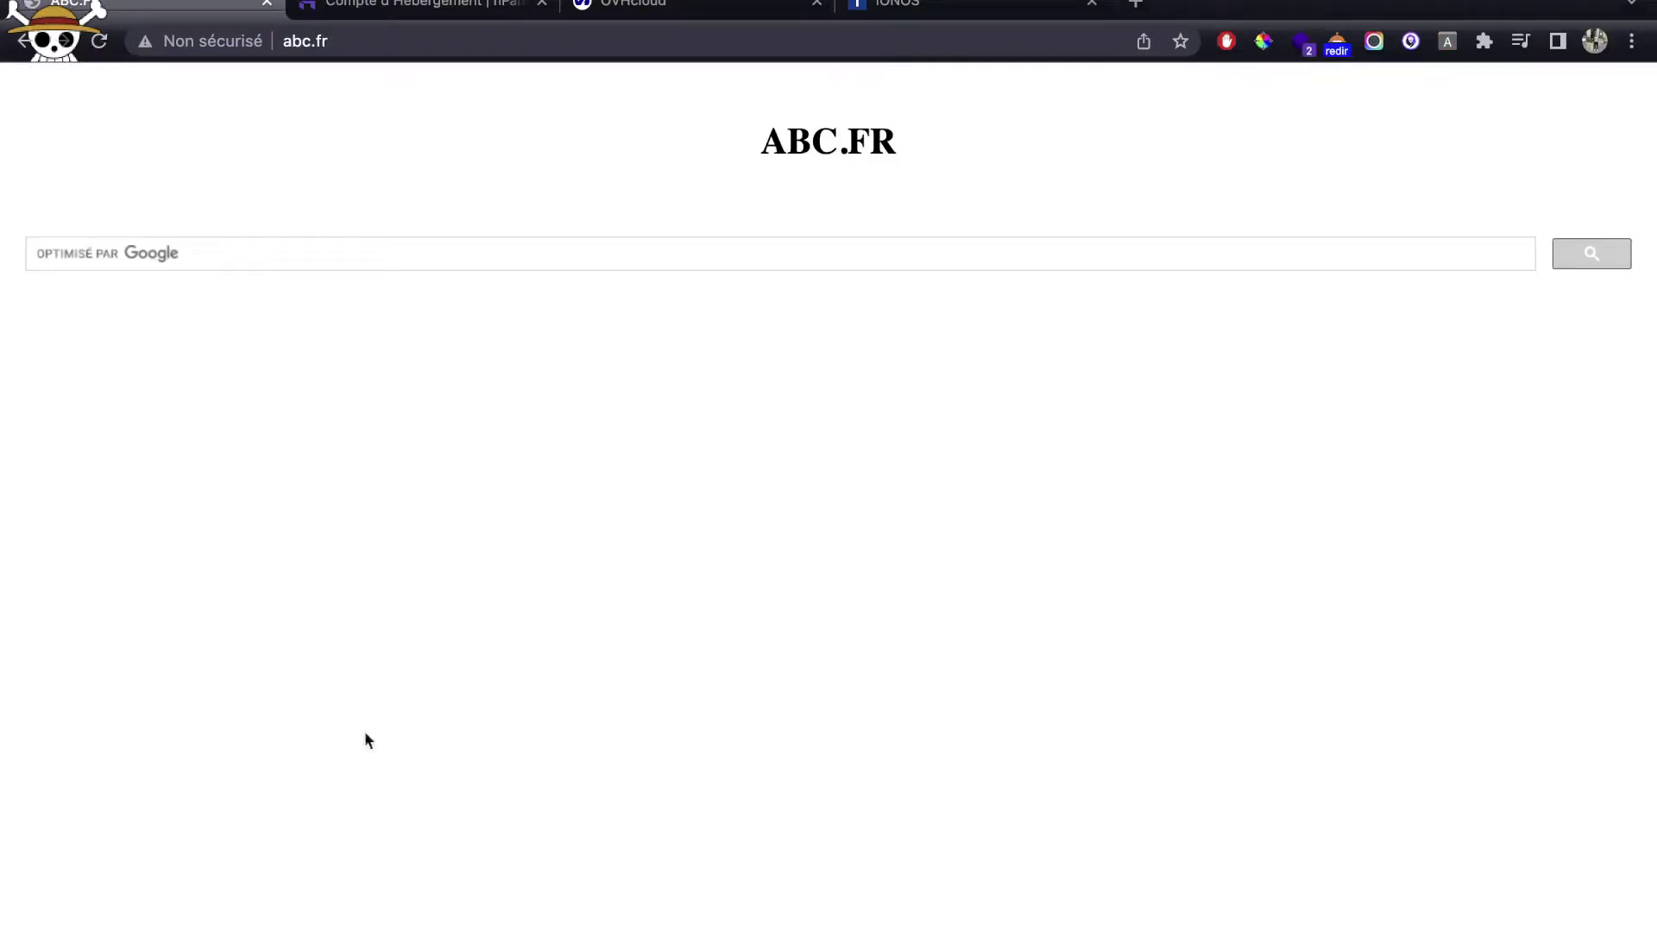
# Try to load the WordPress dashboard at tutoswordpress.fr/wp-admin/ and inspect the heading of the page that loads.
pyautogui.click(358, 39)
pyautogui.write('tutoswordpress')
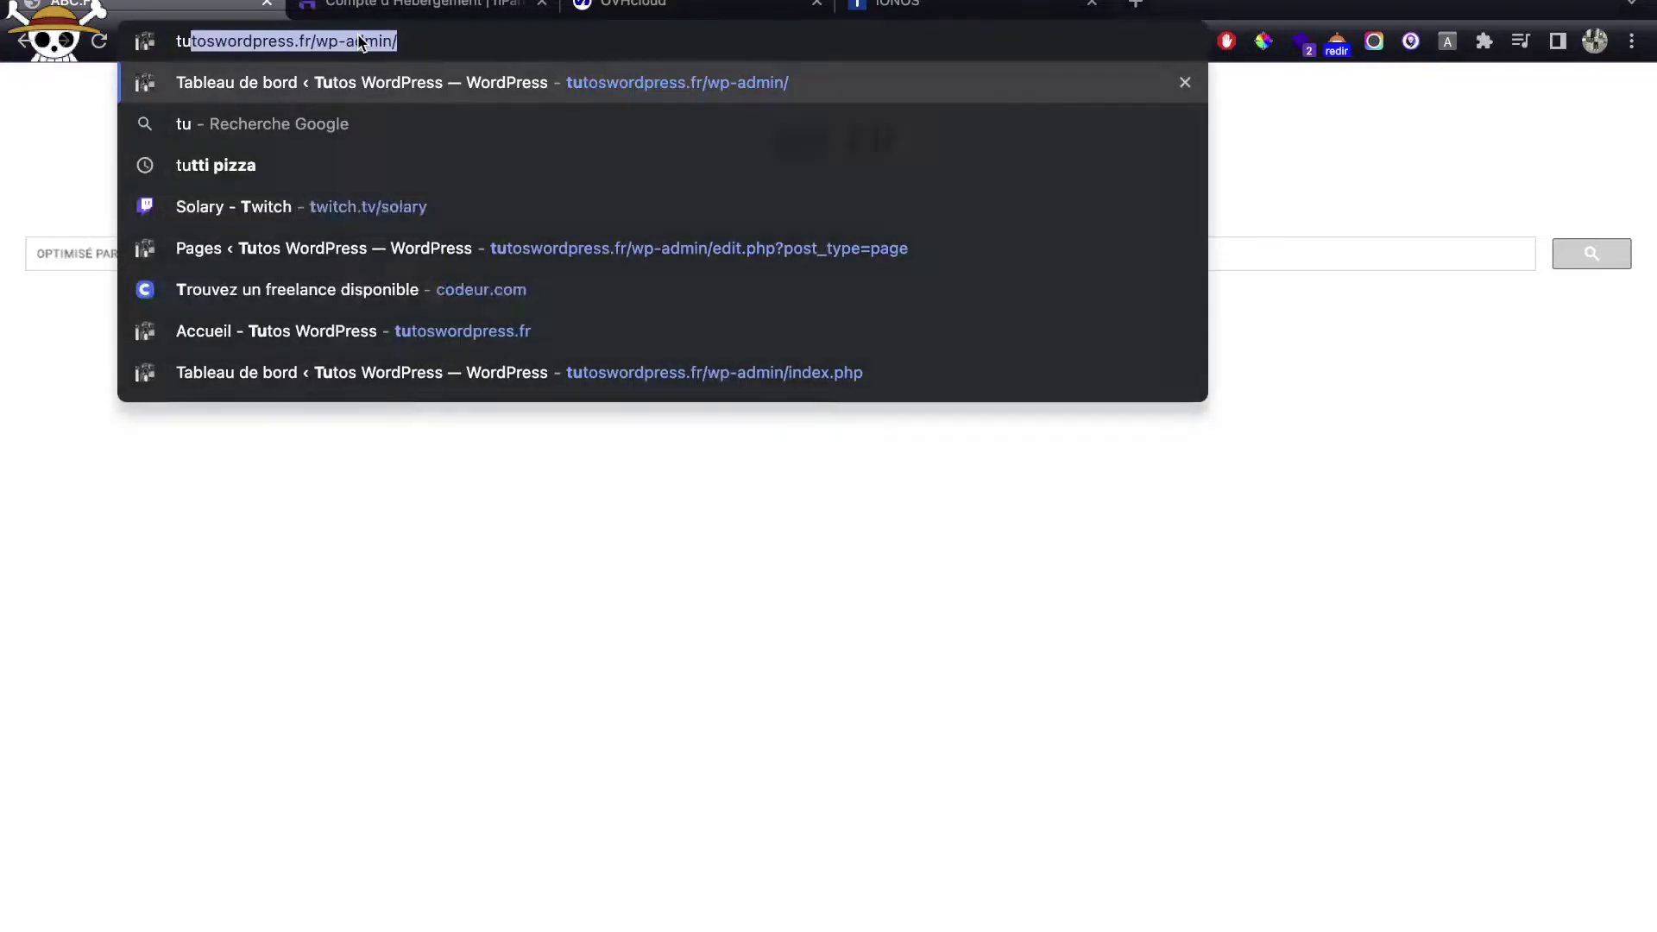
pyautogui.press('Return')
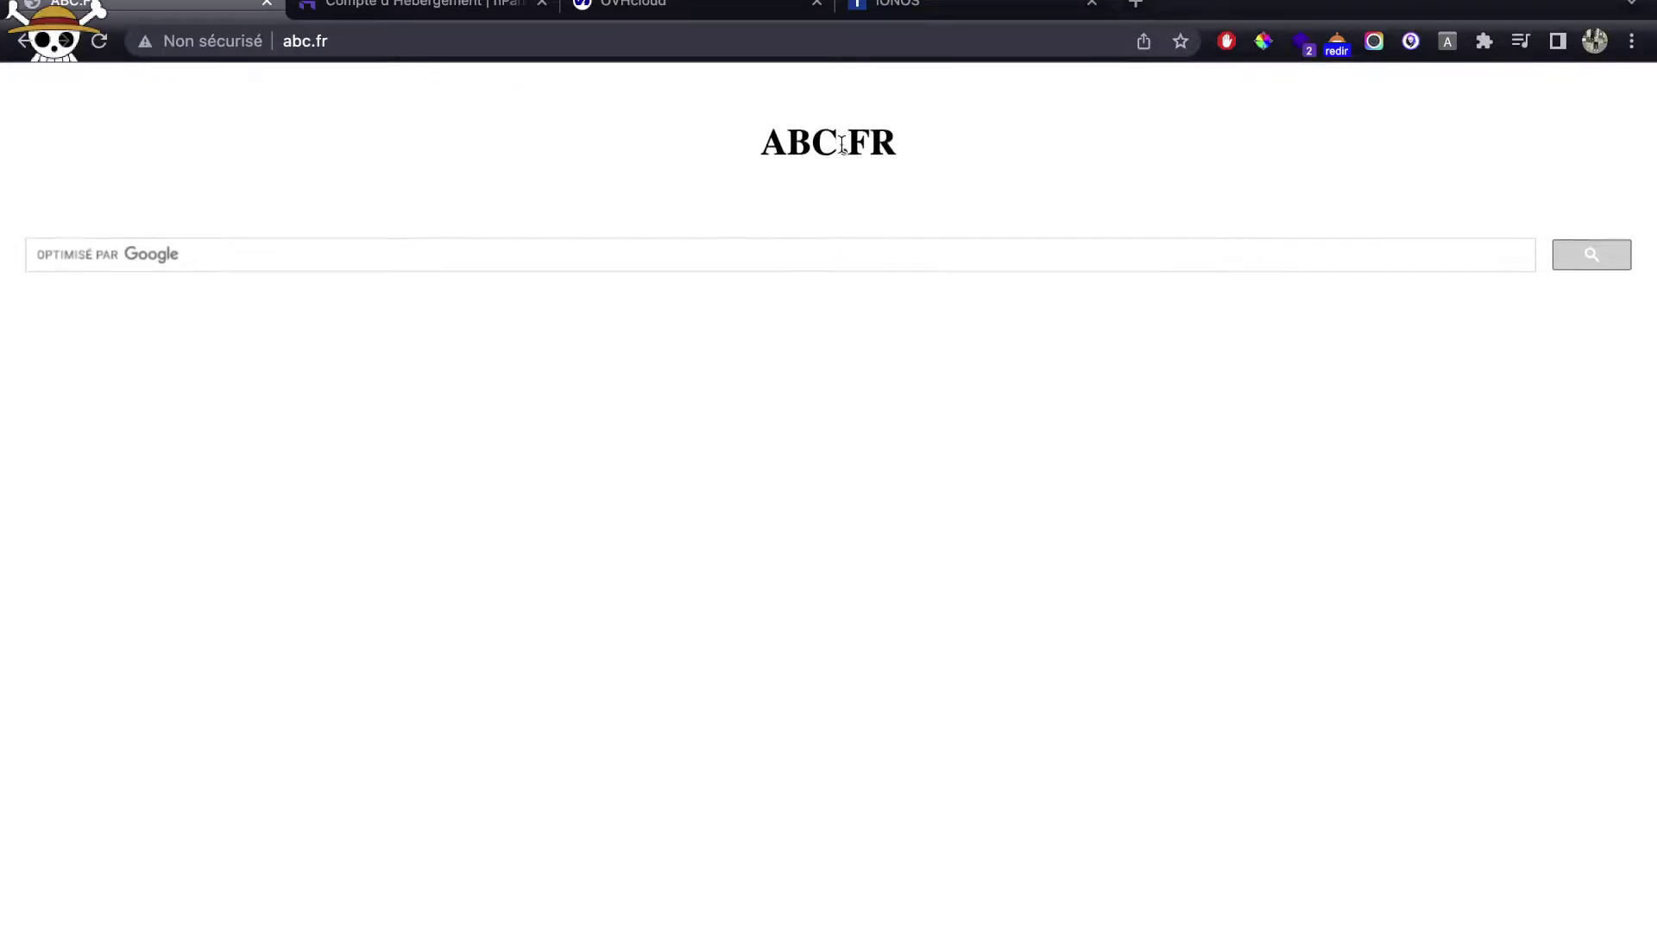
pyautogui.moveTo(723, 147); pyautogui.dragTo(907, 143)
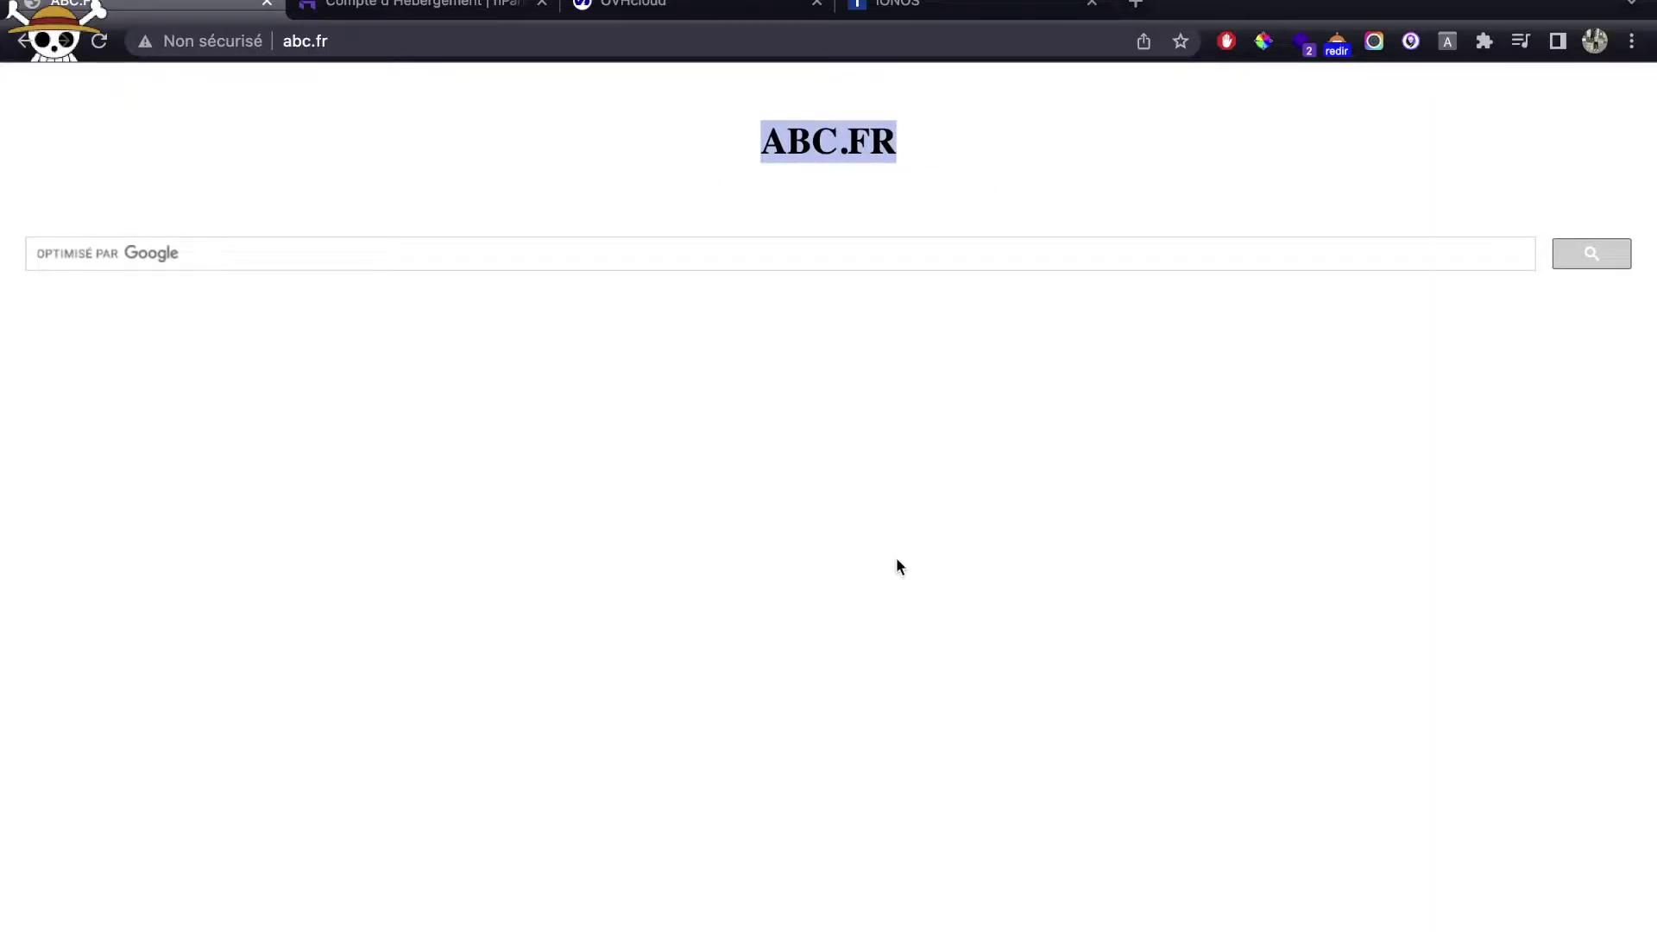
pyautogui.click(765, 178)
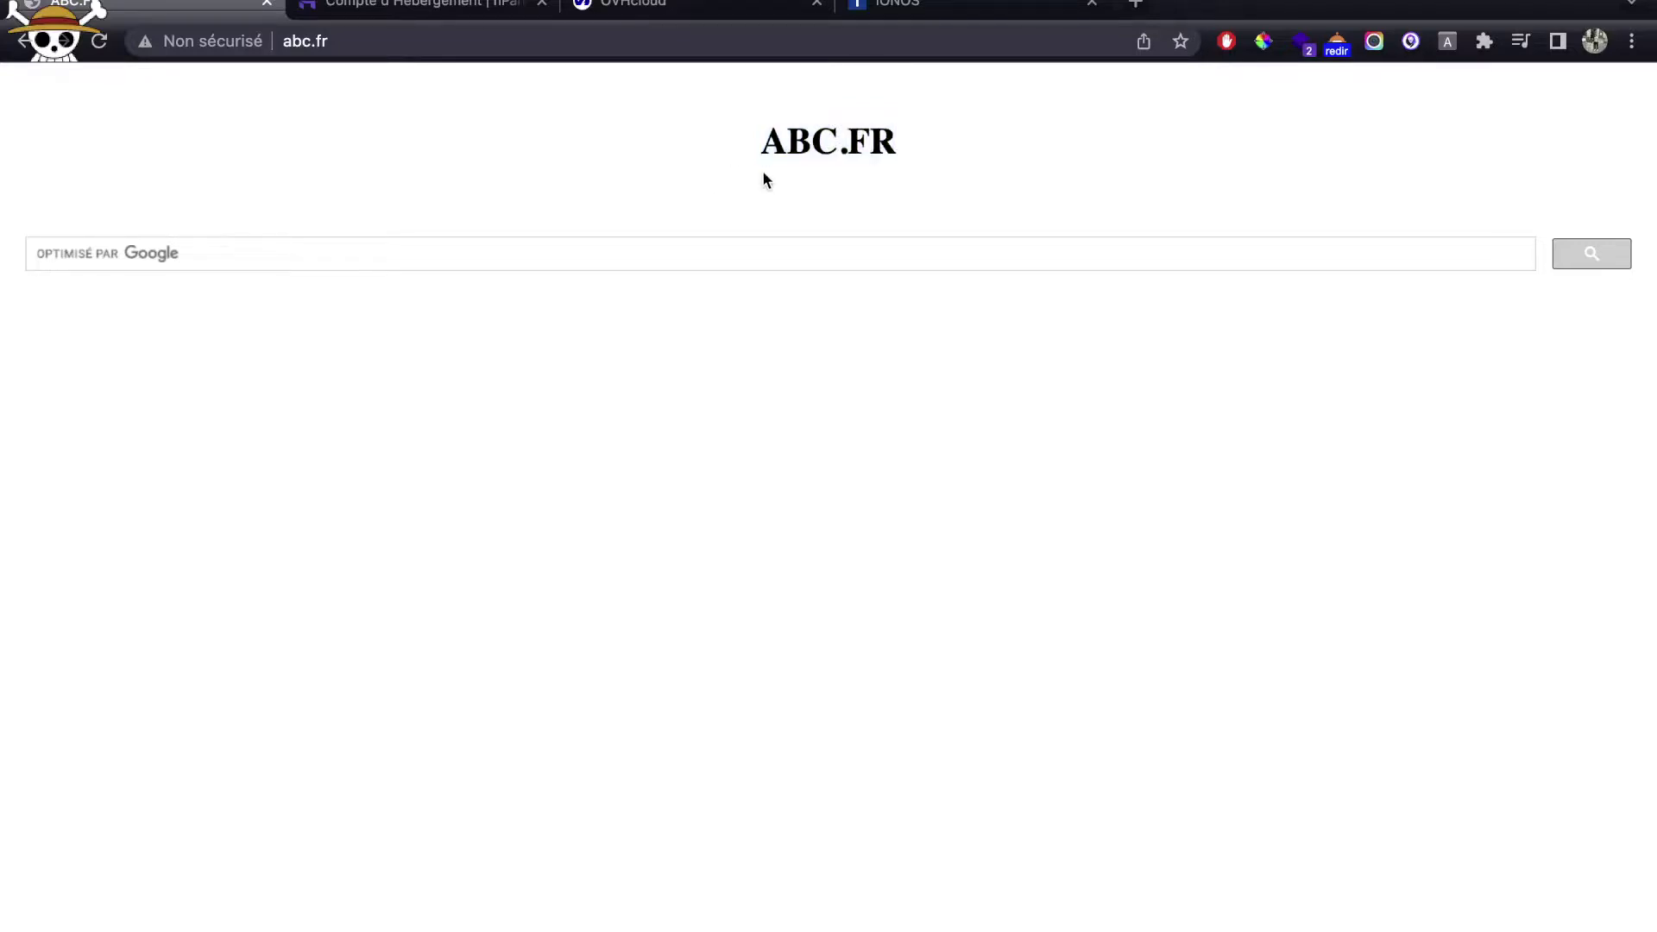
# Retry loading the tutoswordpress.fr site from the browser's address field.
pyautogui.click(615, 38)
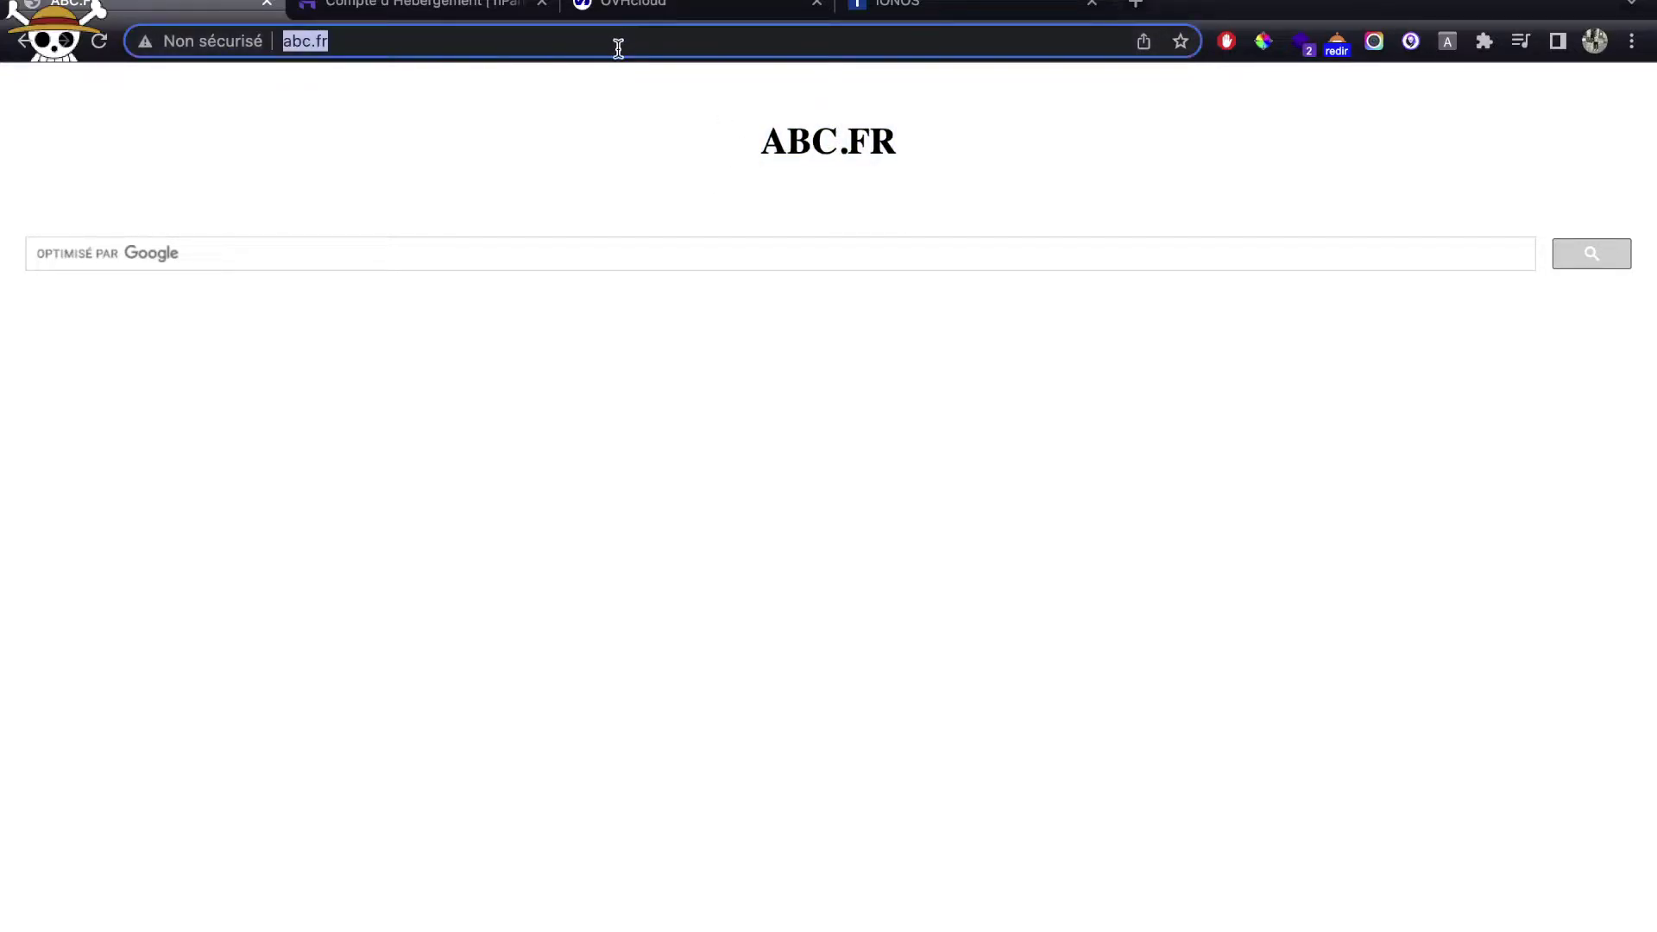
pyautogui.write('www.abc.fr')
pyautogui.press('super+a')
pyautogui.write('tu')
pyautogui.press('Return')
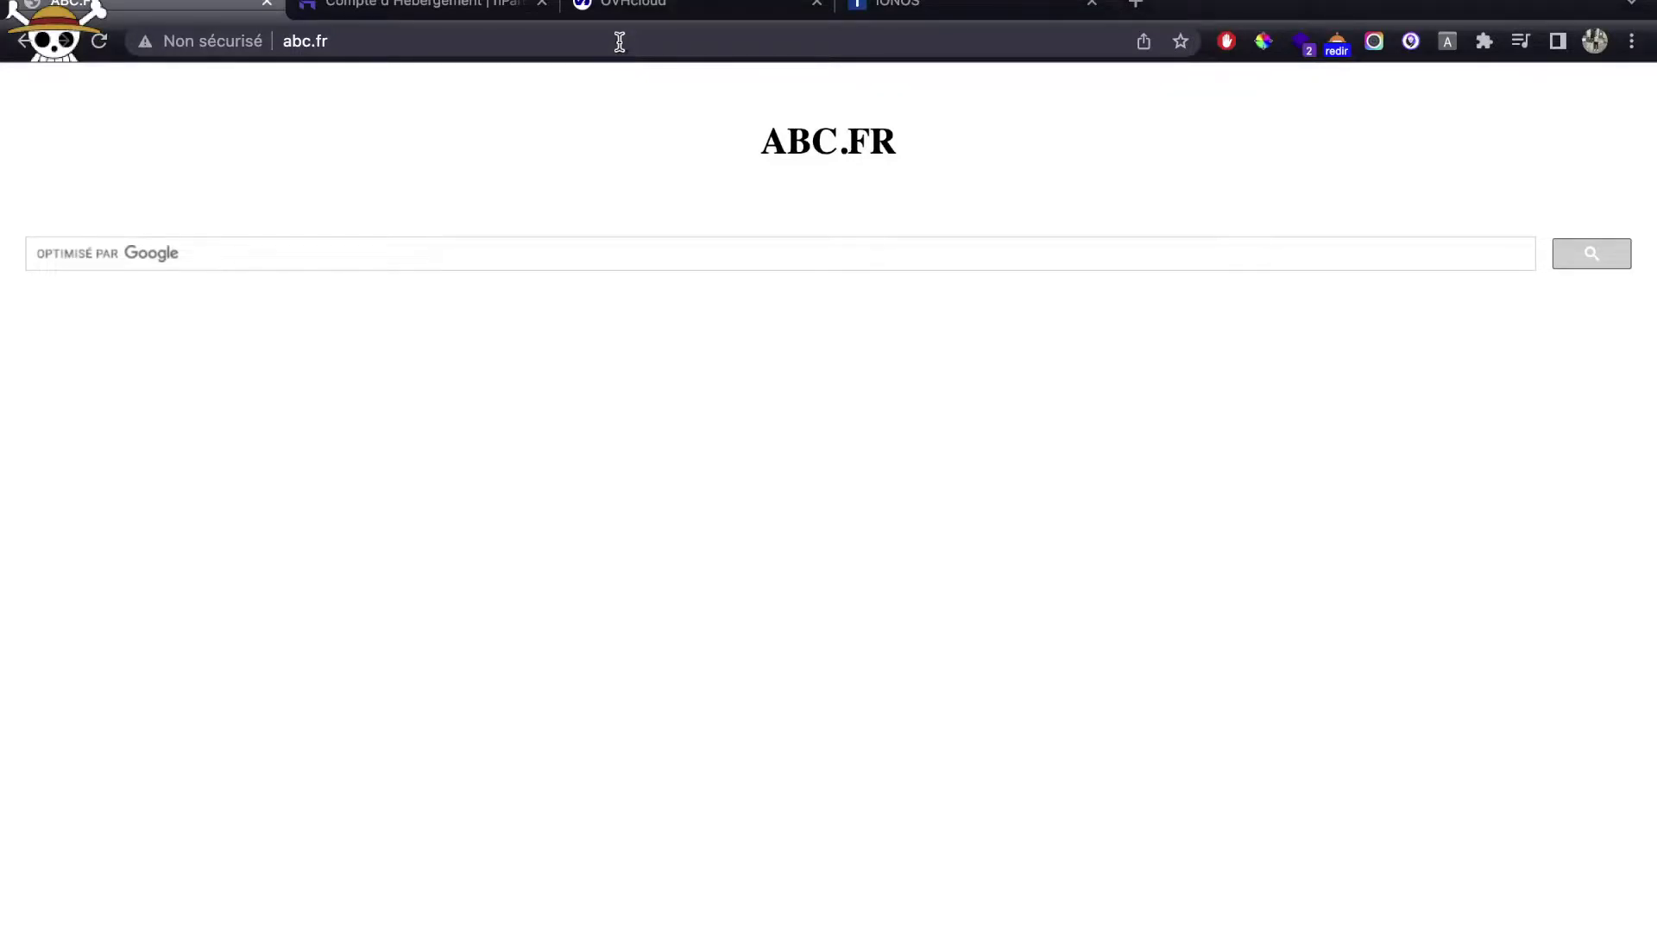
# Search the web for "file zilla" in a new tab and open the FileZilla project site to view its download links.
pyautogui.click(1135, 4)
pyautogui.write('file zilla')
pyautogui.press('Return')
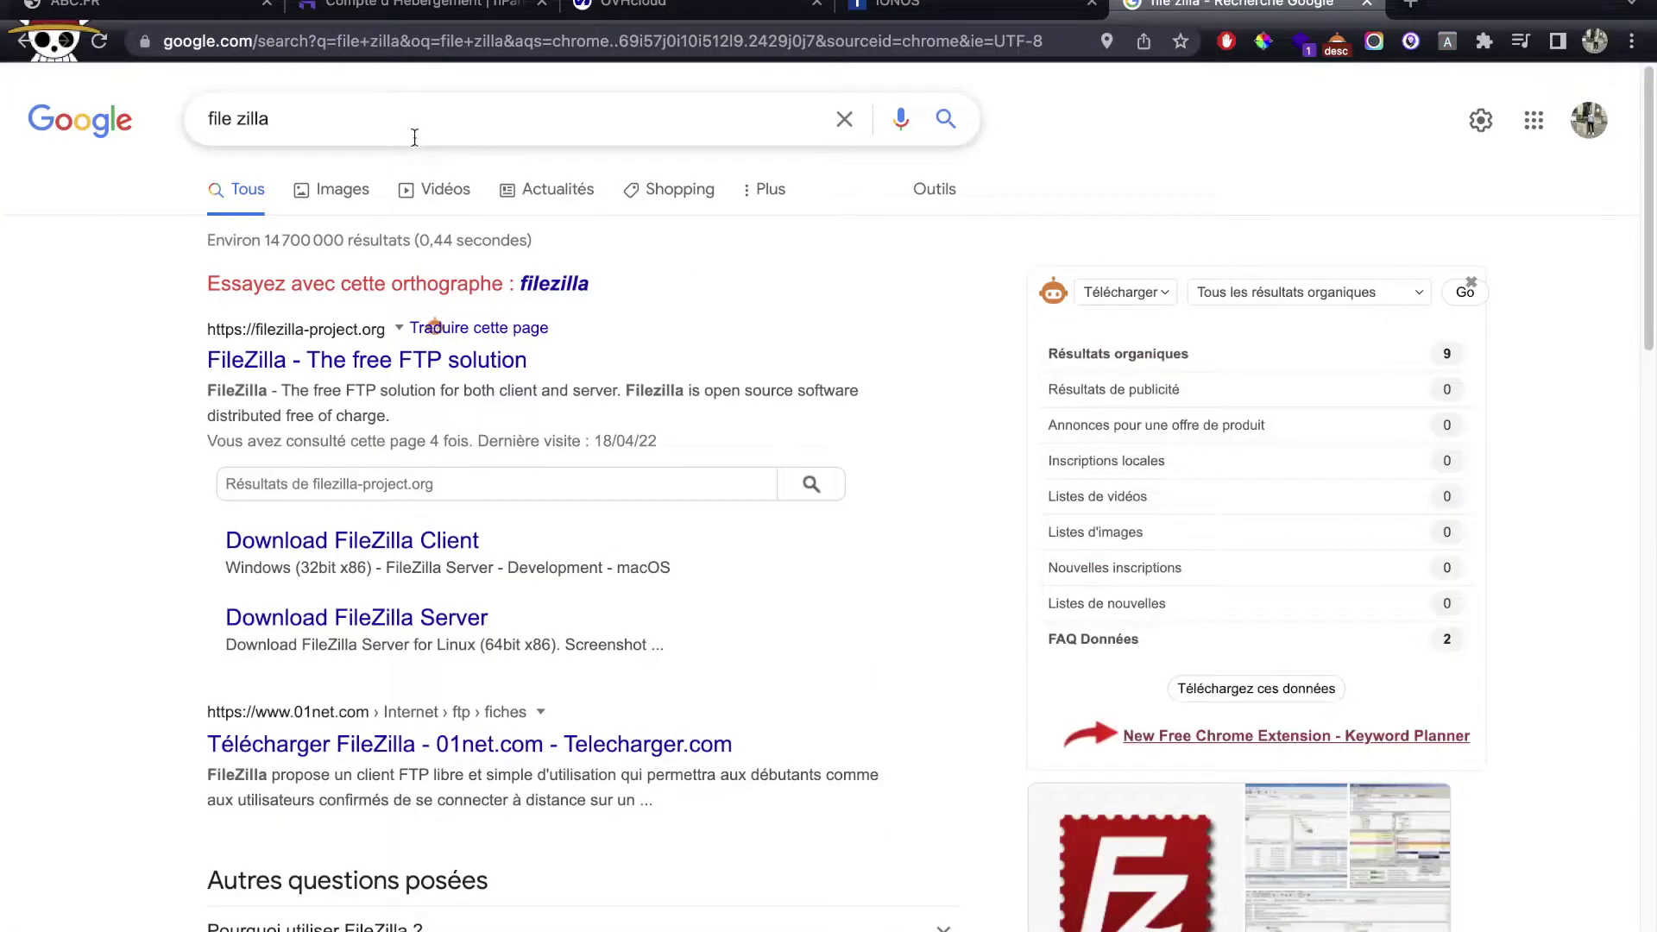
pyautogui.click(438, 365)
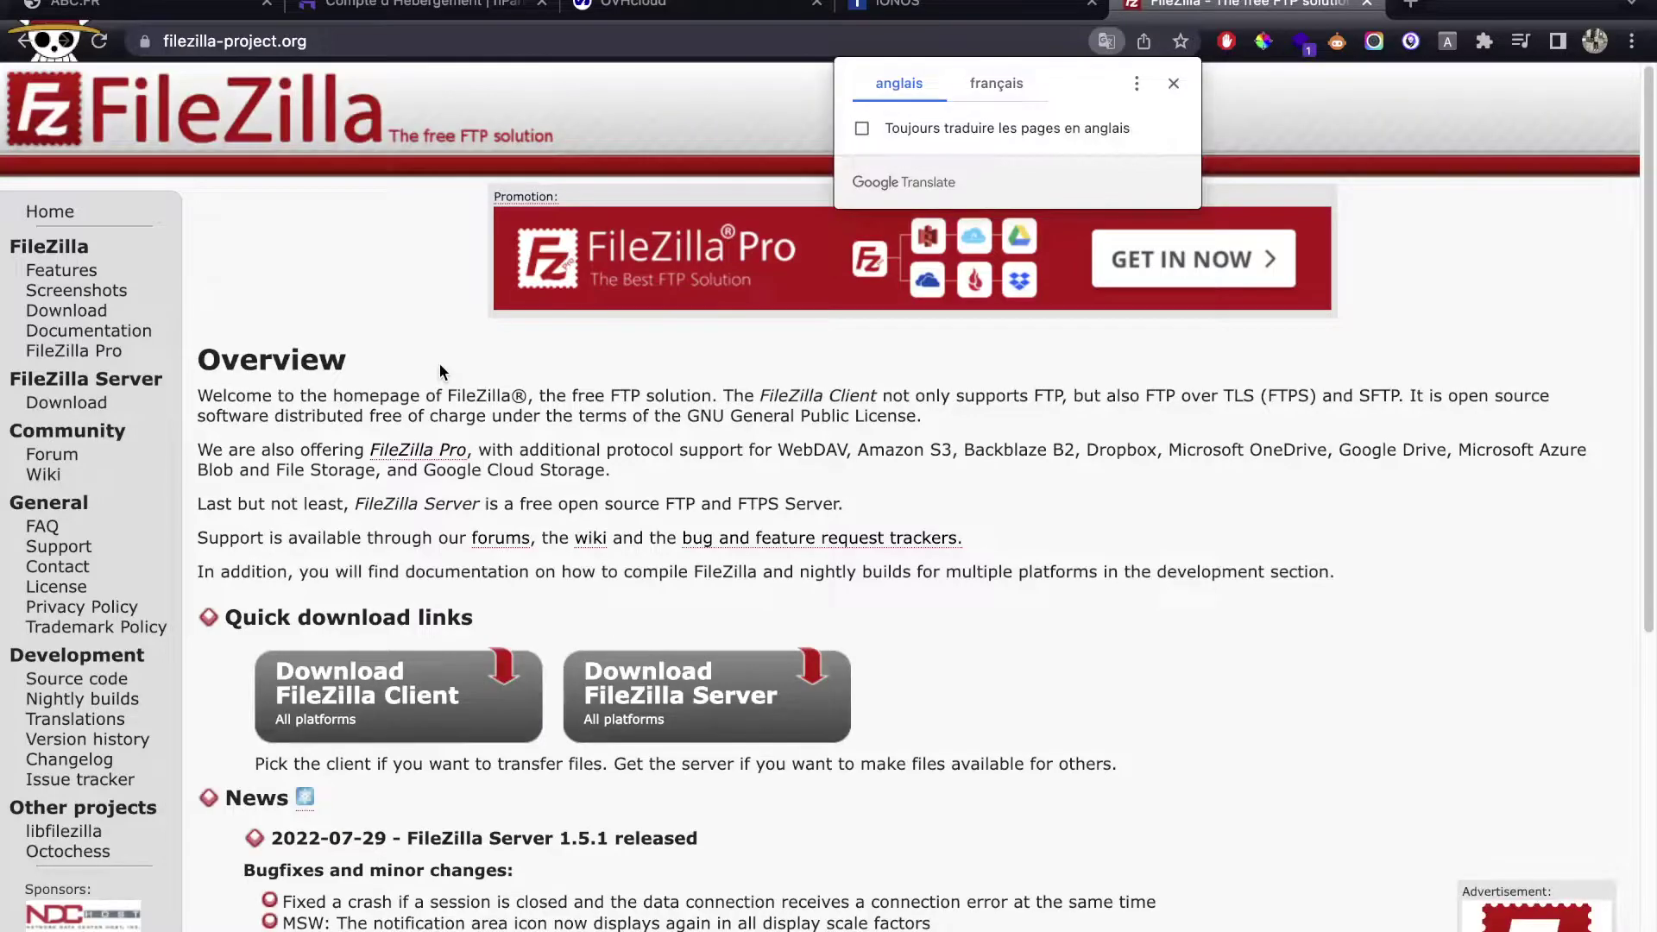
pyautogui.scroll(-2, 423, 479)
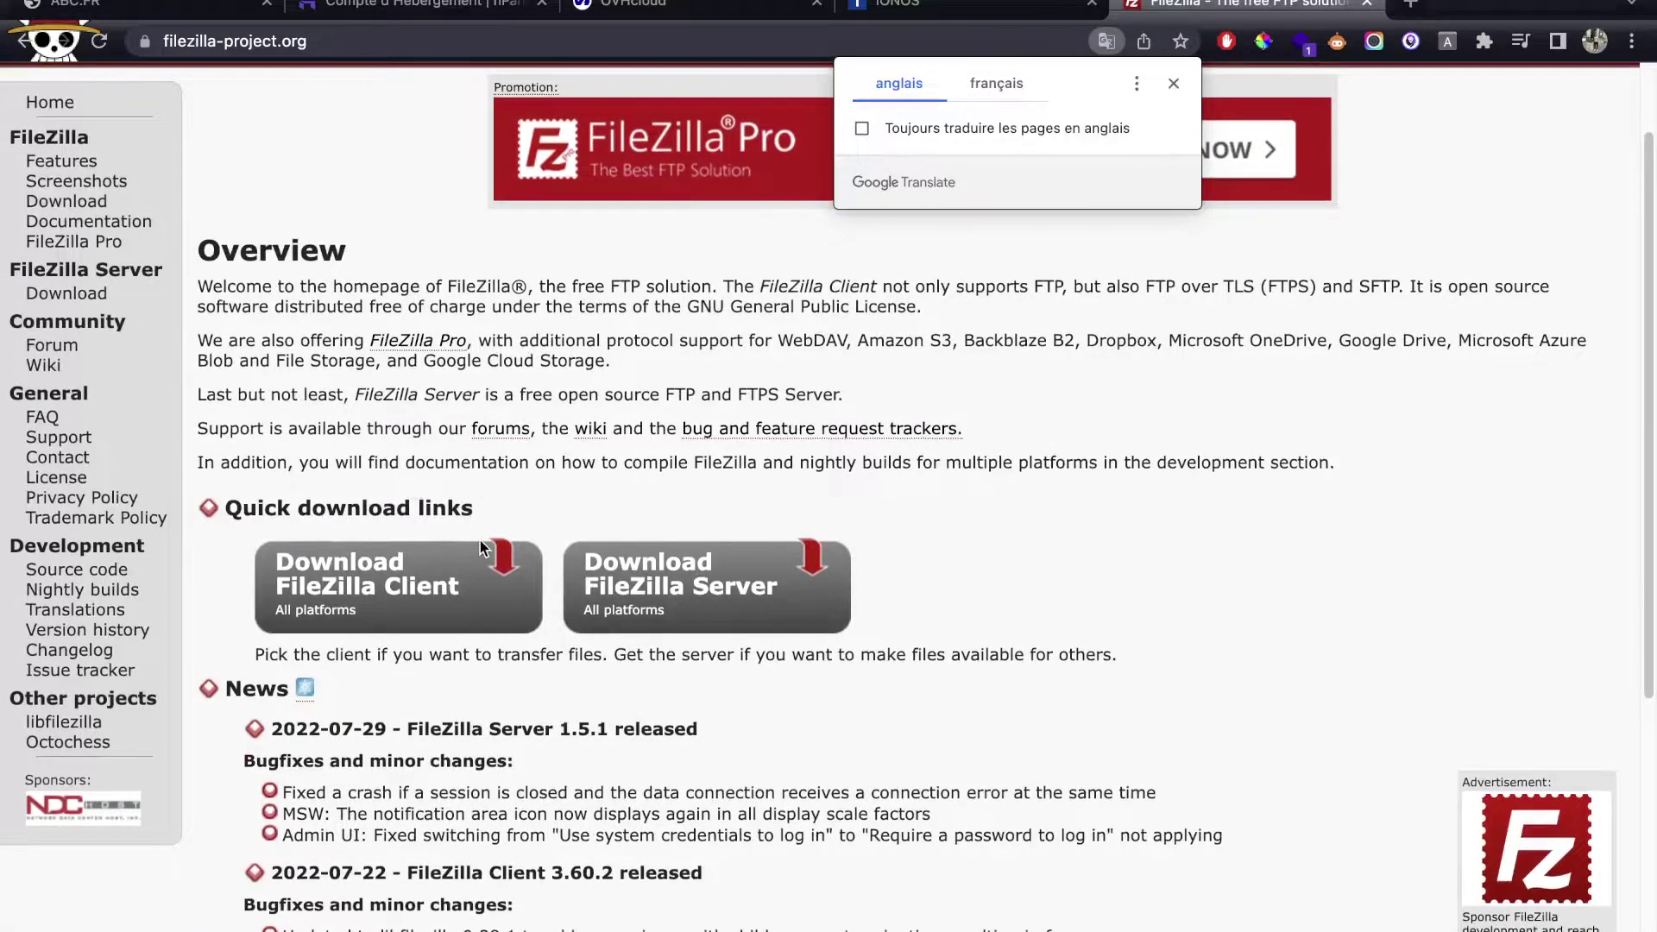
# Return to the search results and search for "filezilla windows".
pyautogui.press('super+Left')
pyautogui.click(432, 122)
pyautogui.write('win')
pyautogui.click(338, 164)
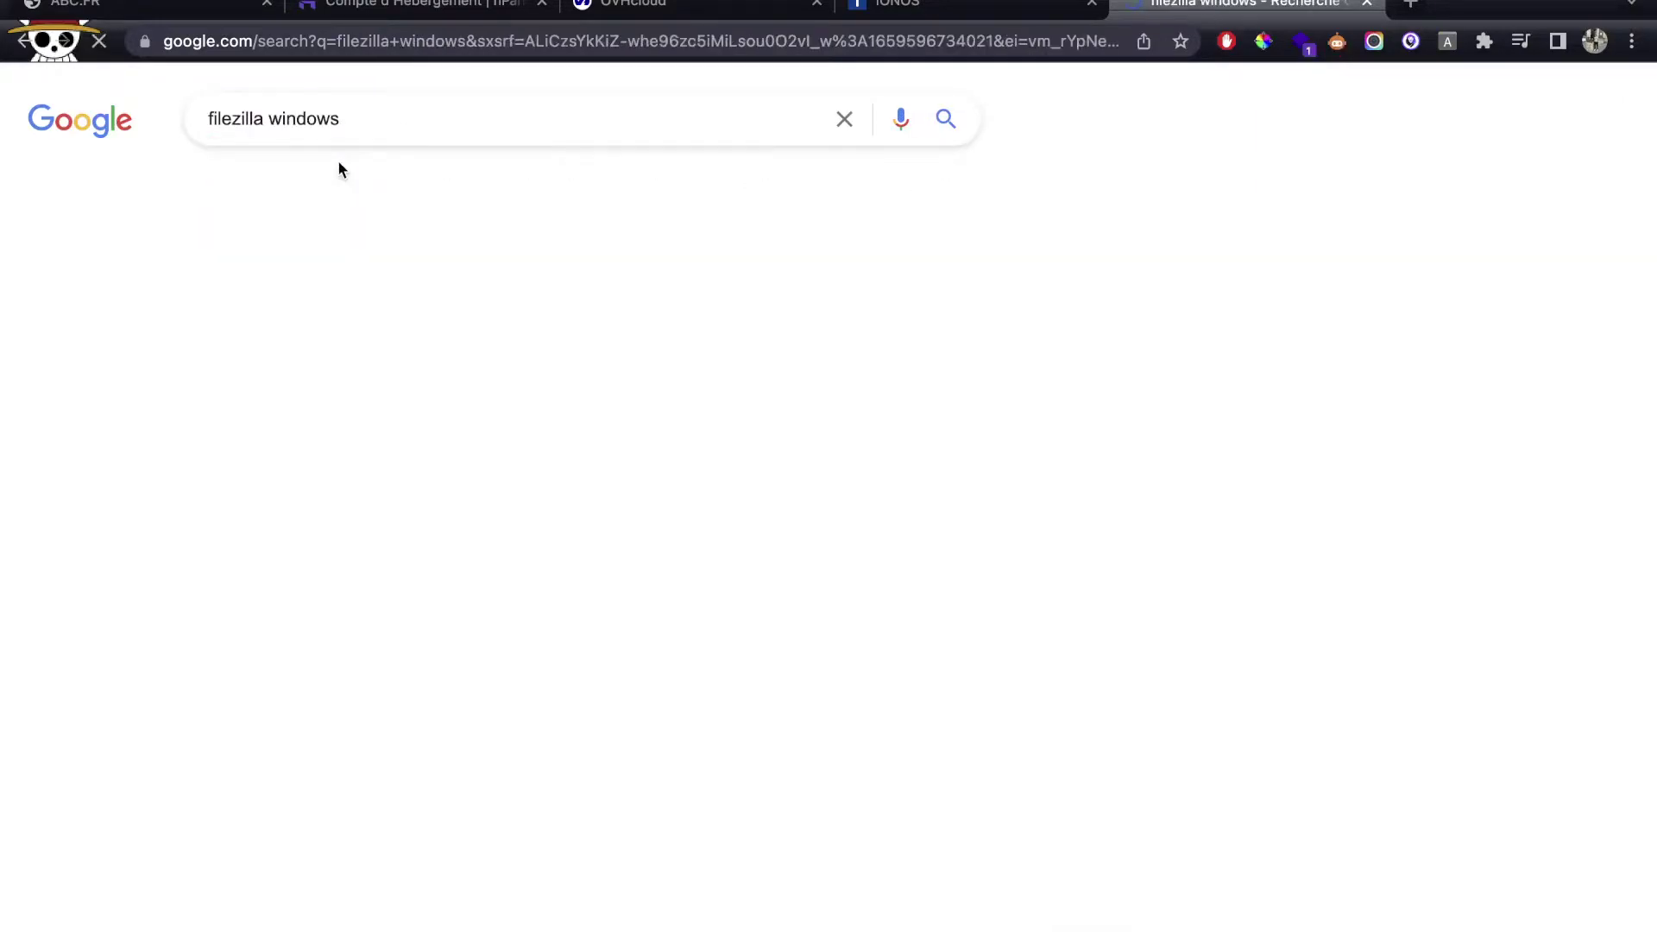
# Search for "filezilla mac", view the FileZilla Client for macOS download page, and close its tab.
pyautogui.click(418, 108)
pyautogui.doubleClick(423, 111)
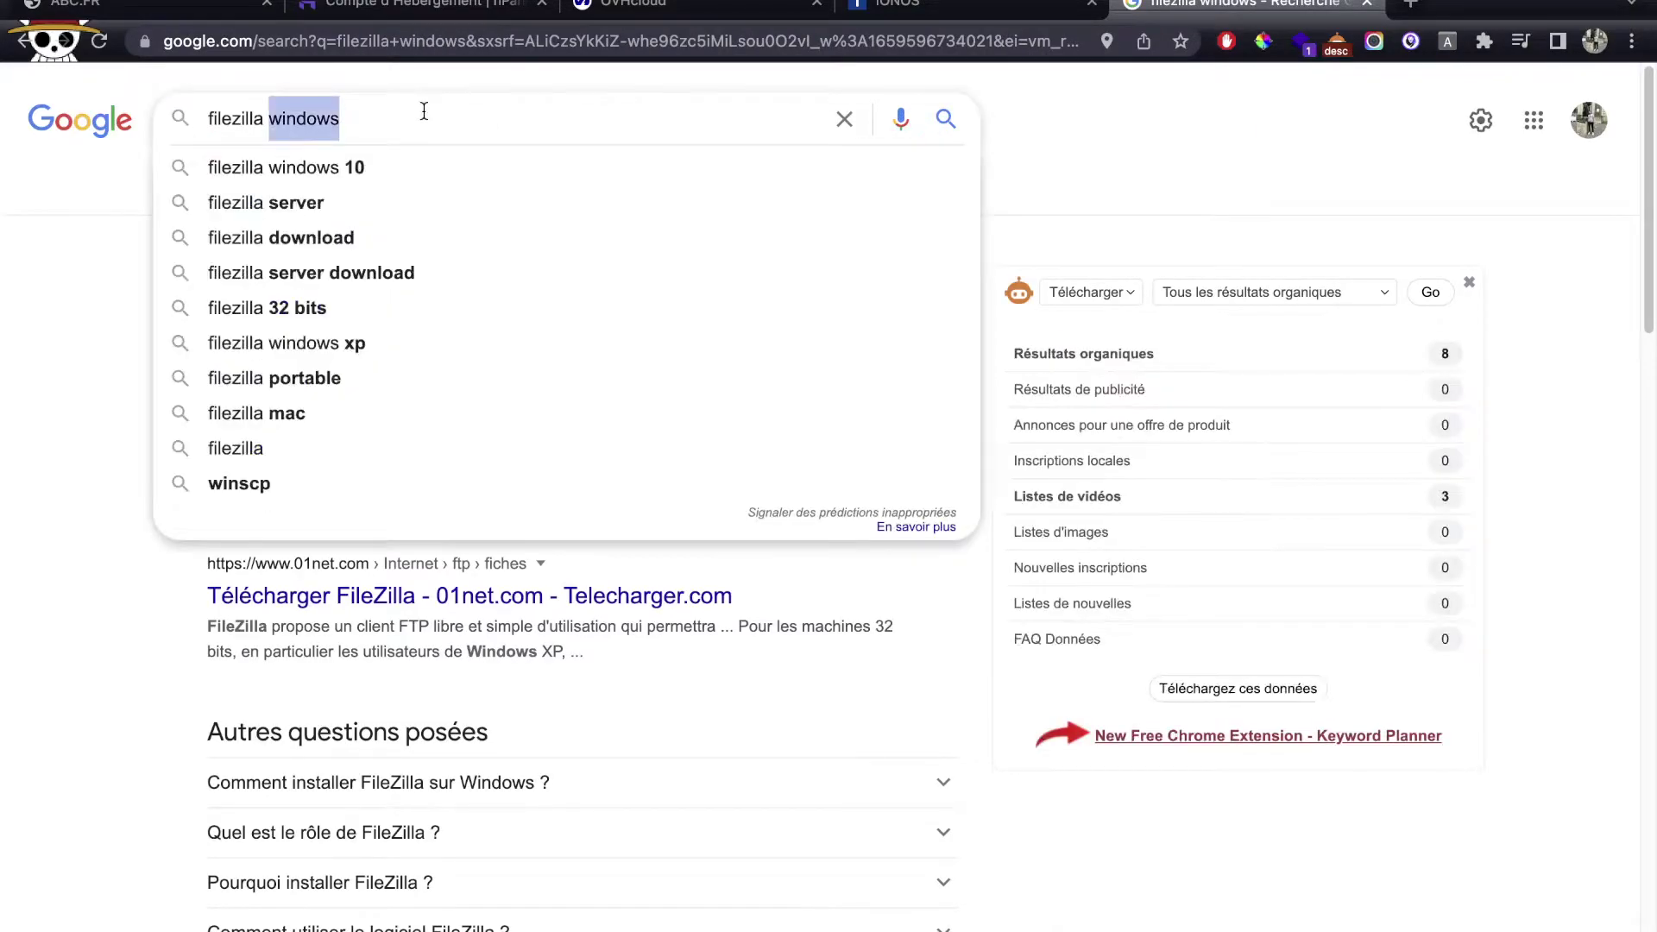
pyautogui.write('mac')
pyautogui.press('Return')
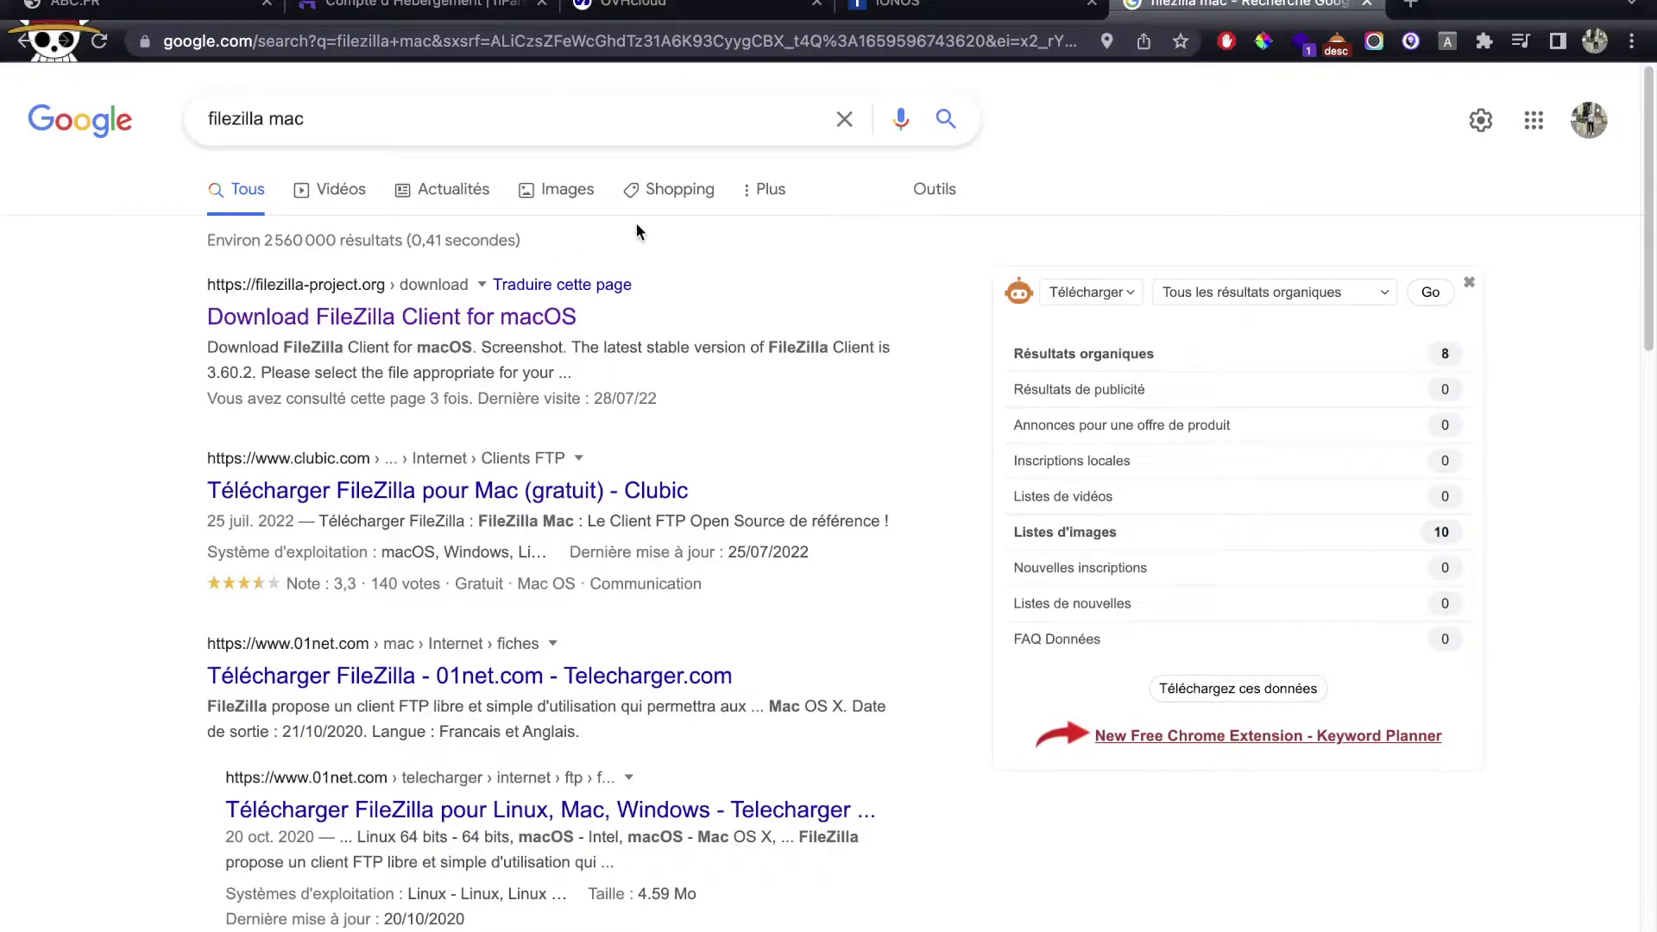
pyautogui.click(559, 317)
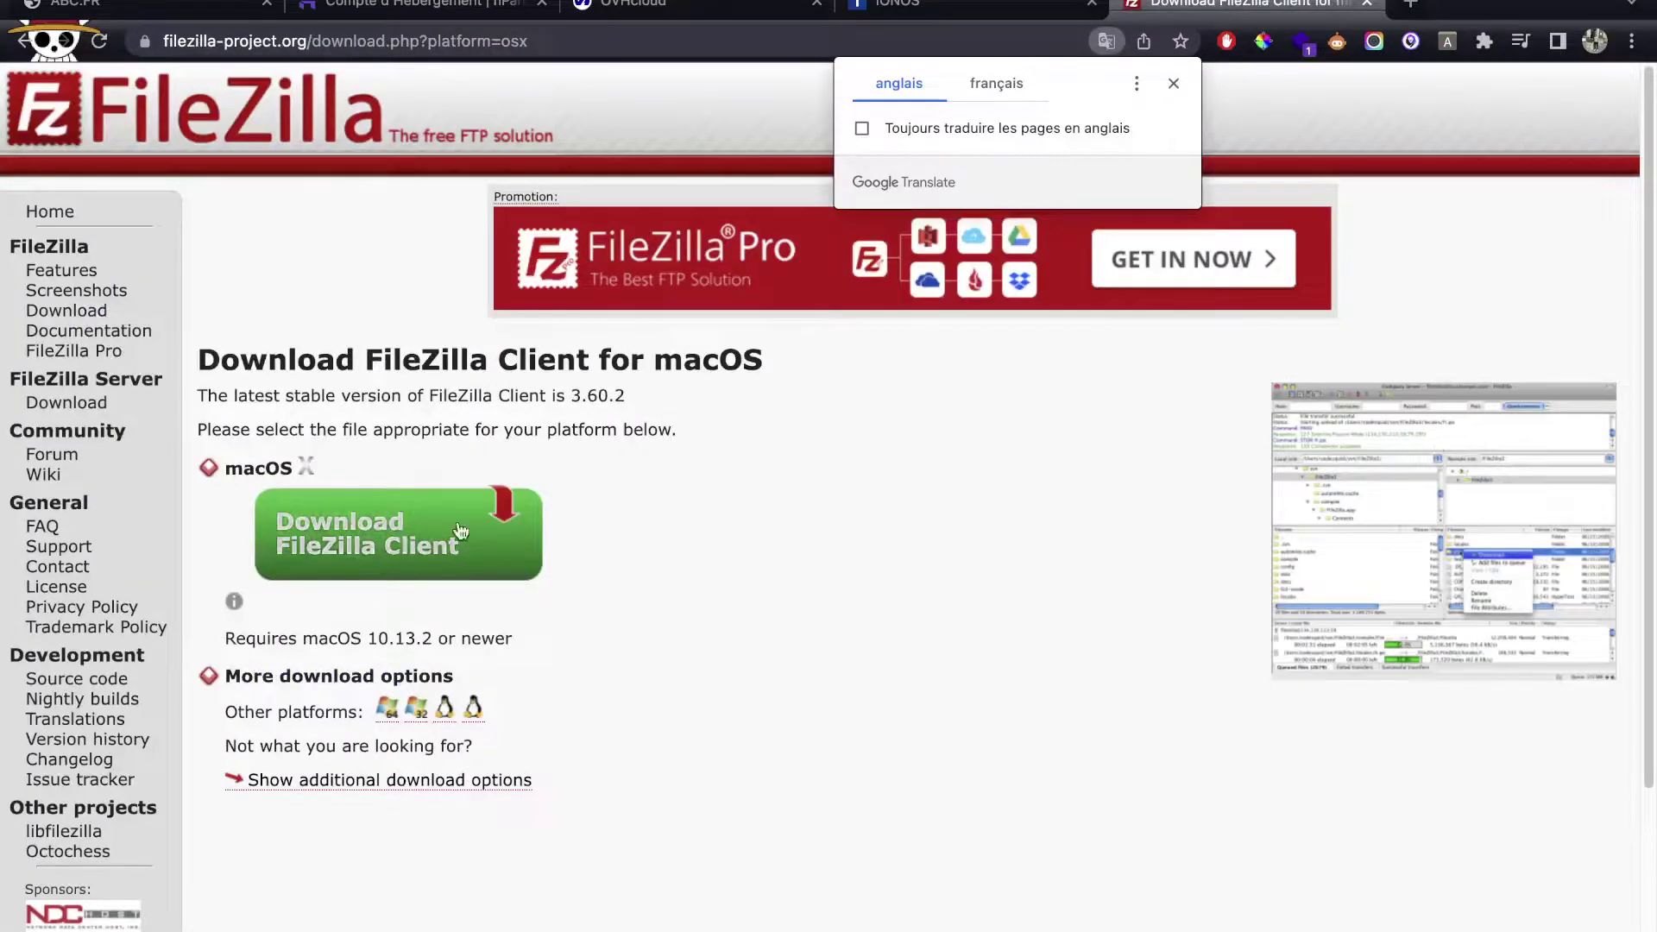
pyautogui.click(1369, 5)
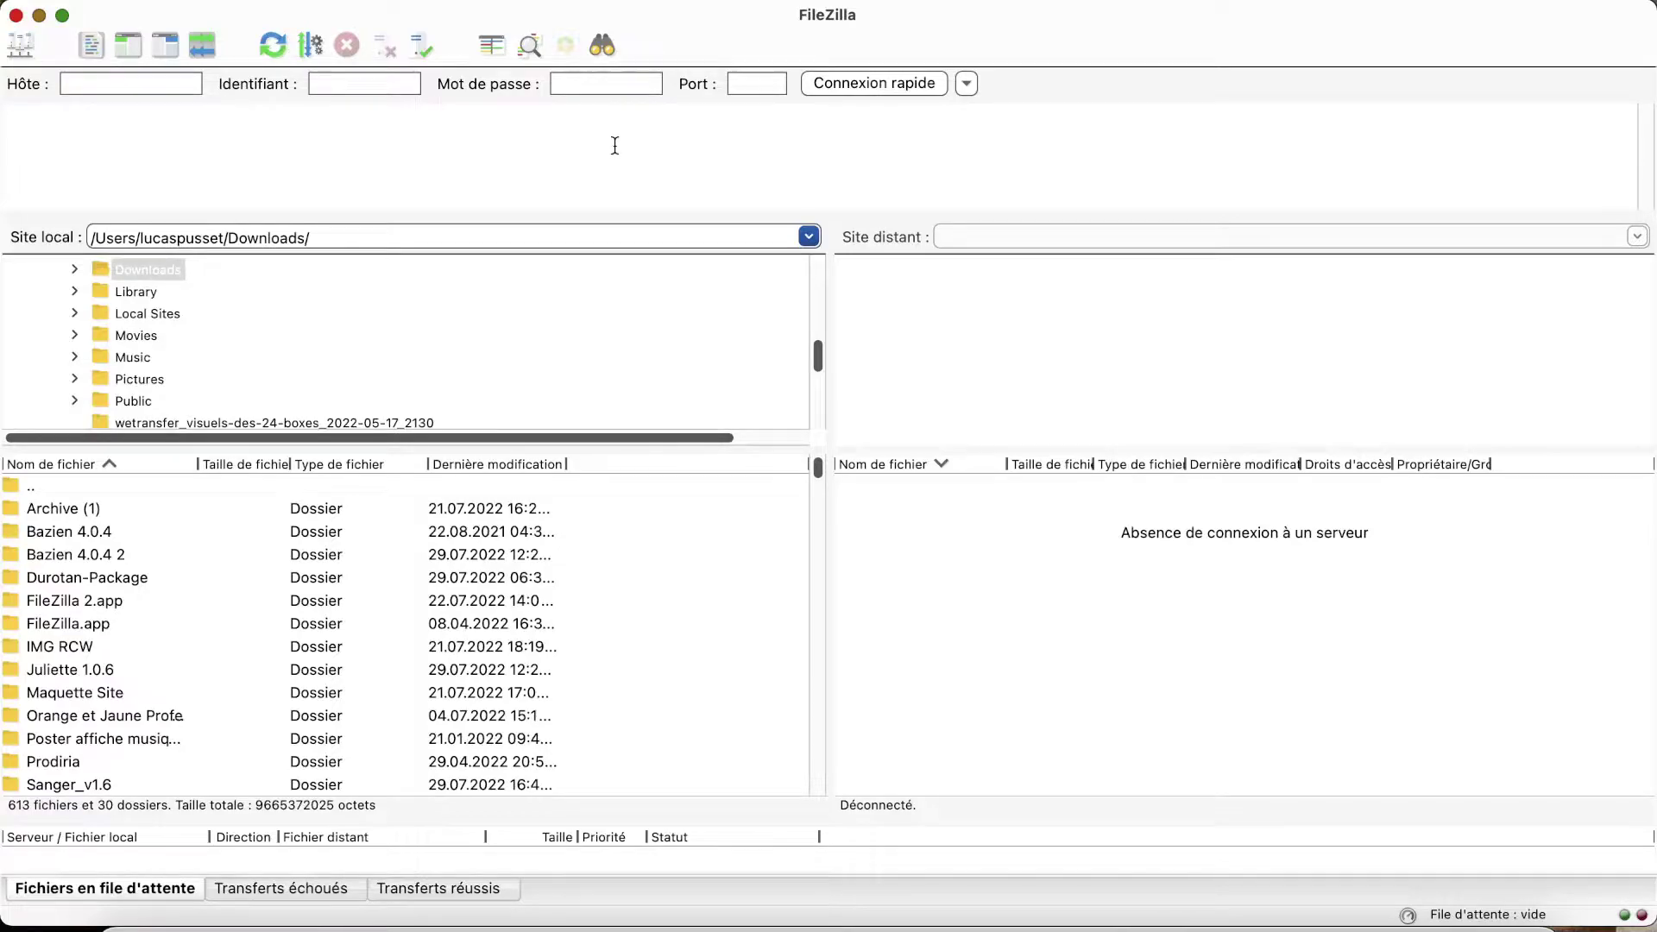
# Switch from FileZilla to the Hostinger panel in the browser and open the management page for the sakura-hostel.com hosting.
pyautogui.hotkey('ctrl', 'Right')
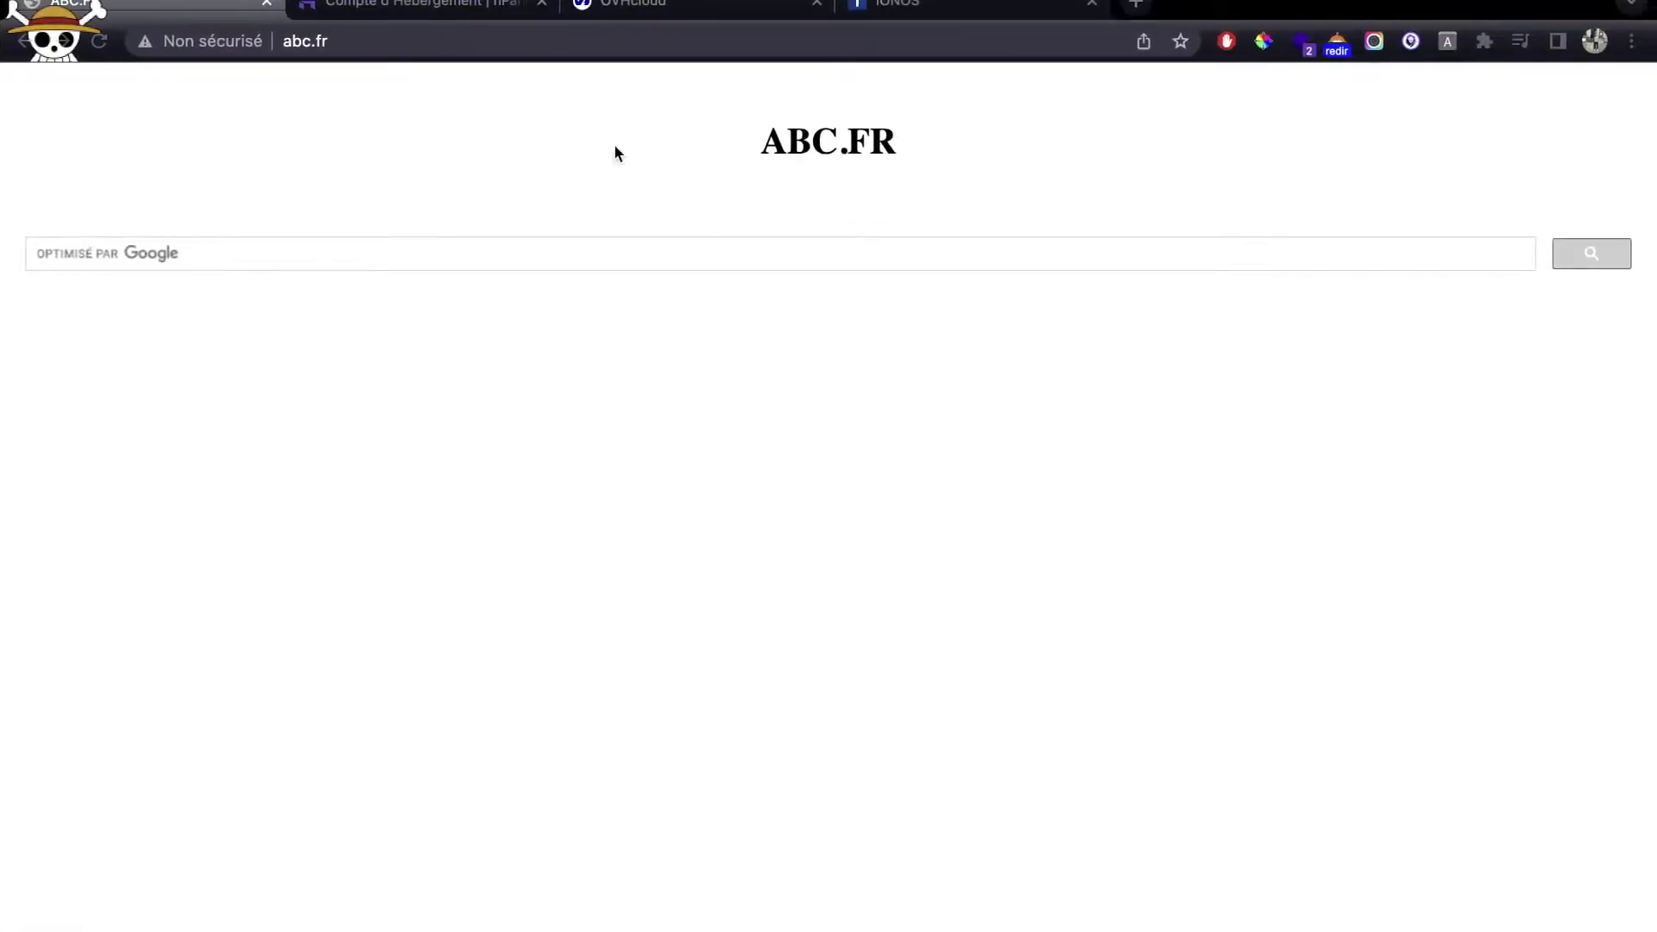
pyautogui.click(463, 4)
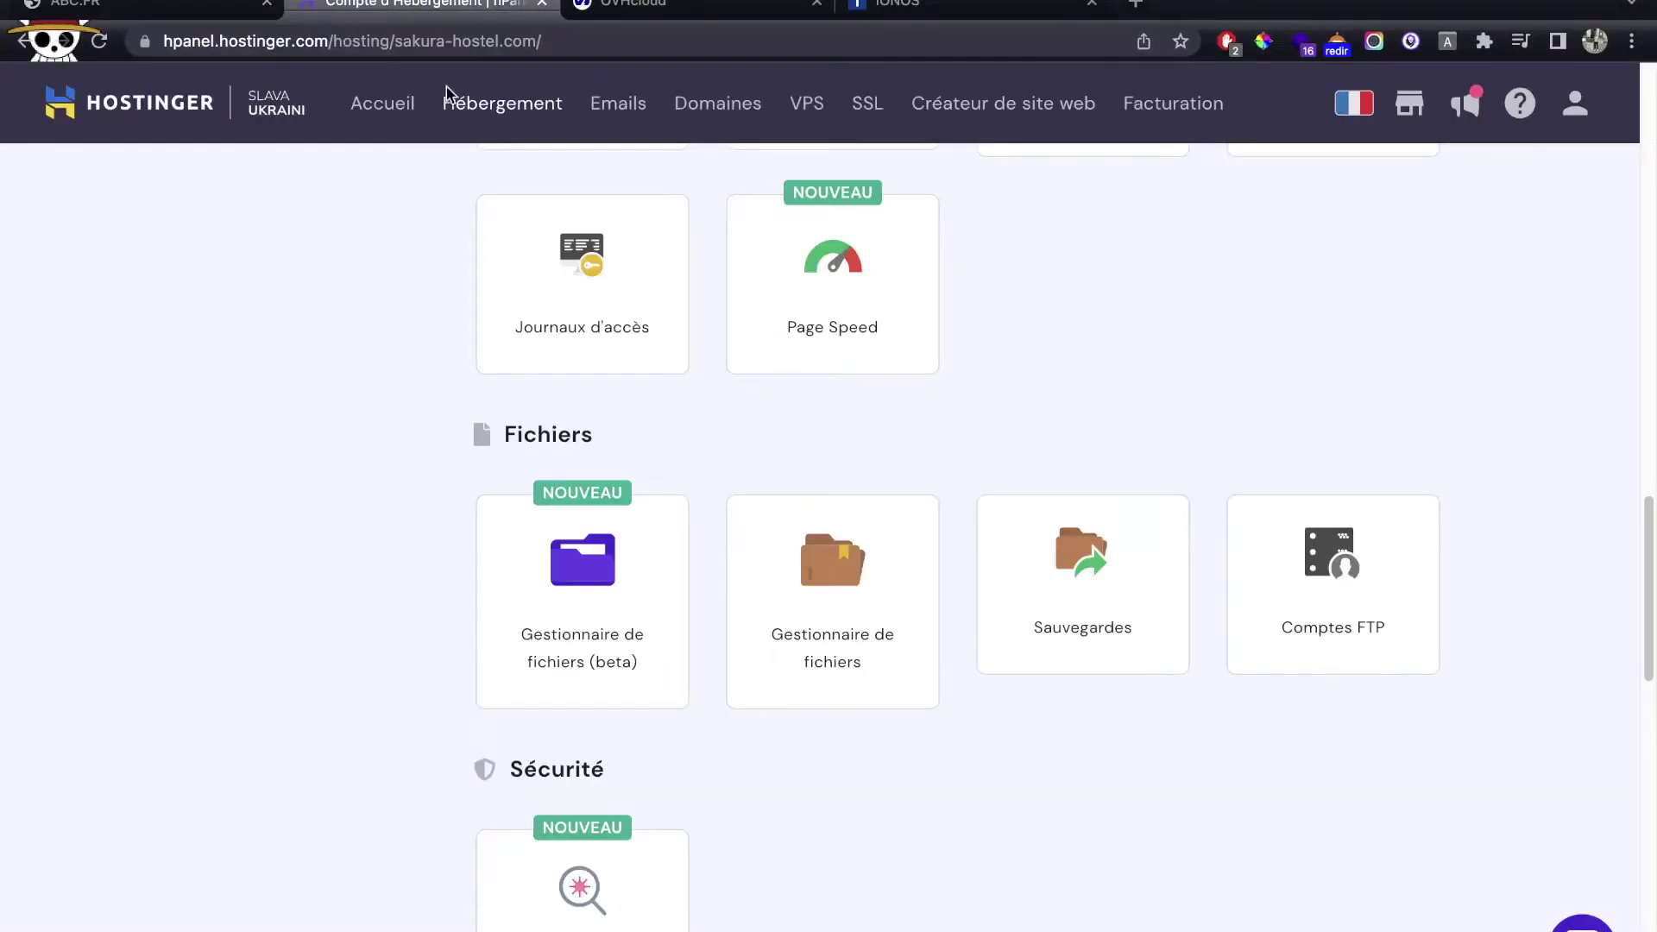
pyautogui.click(488, 106)
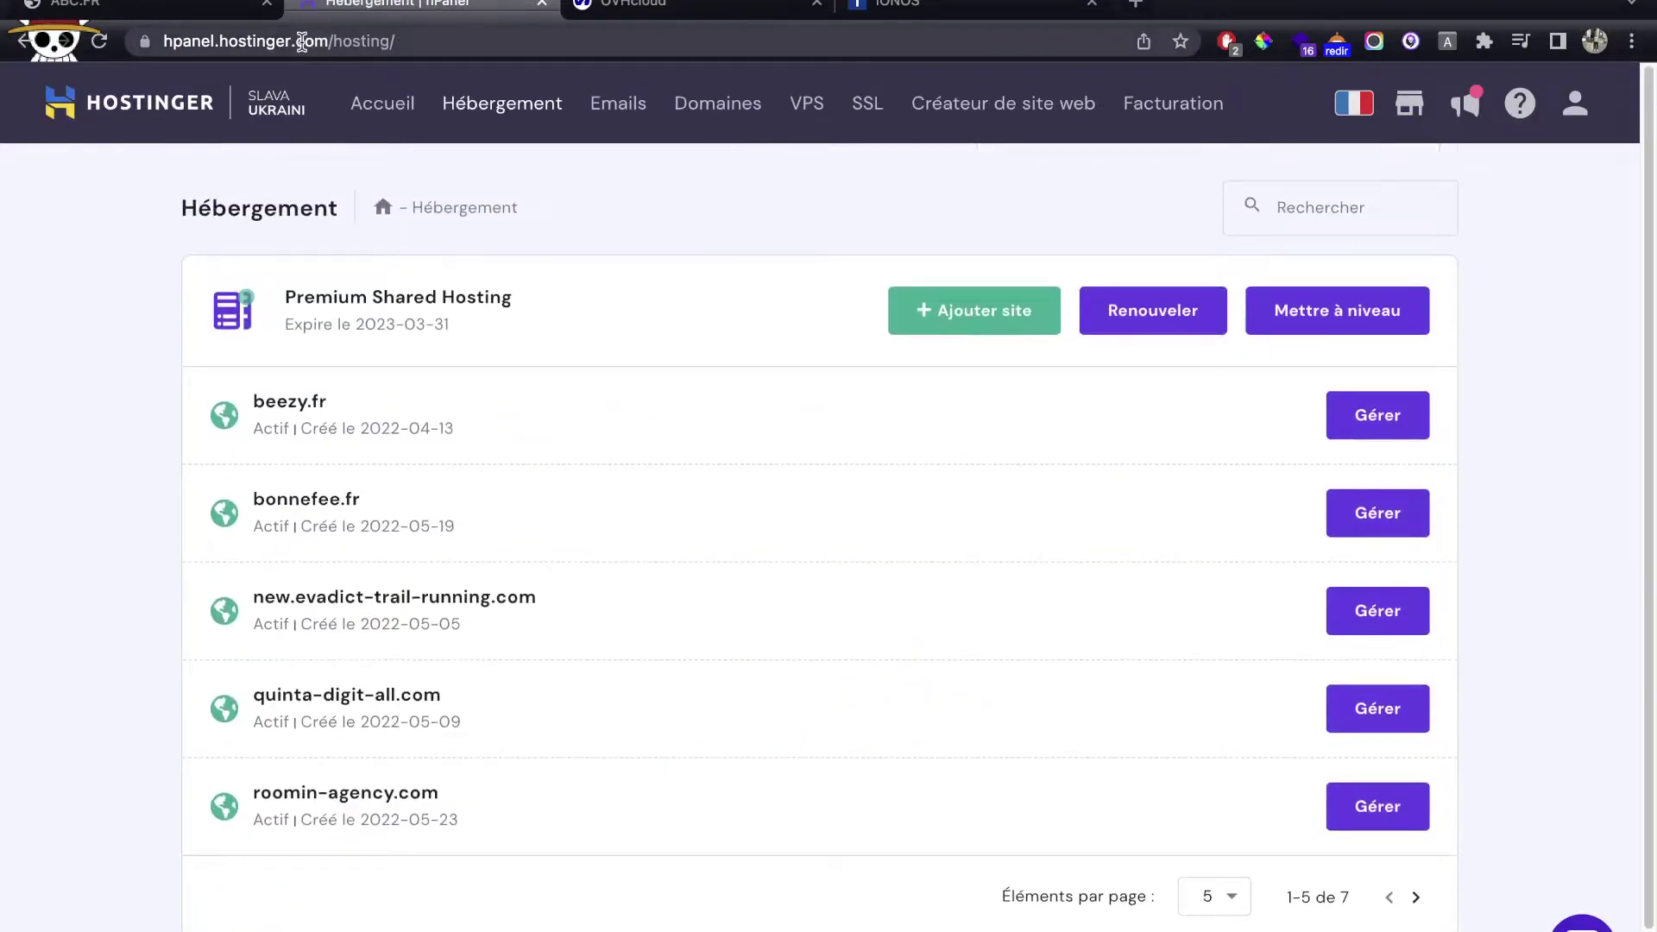
pyautogui.click(1419, 897)
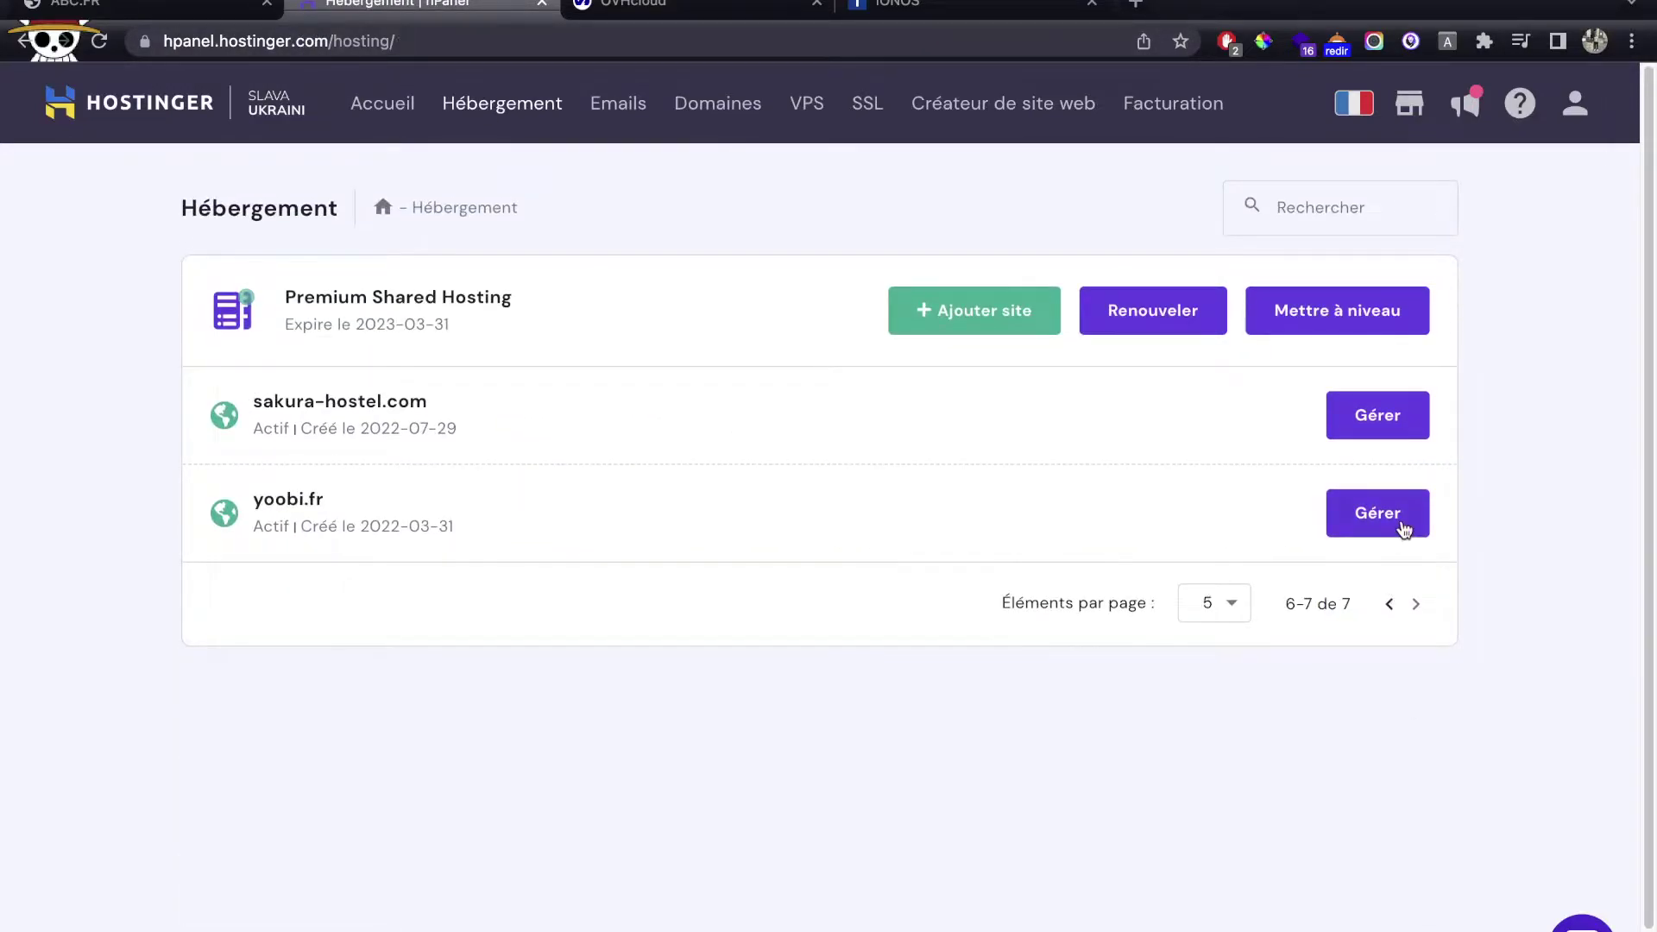
pyautogui.click(1386, 427)
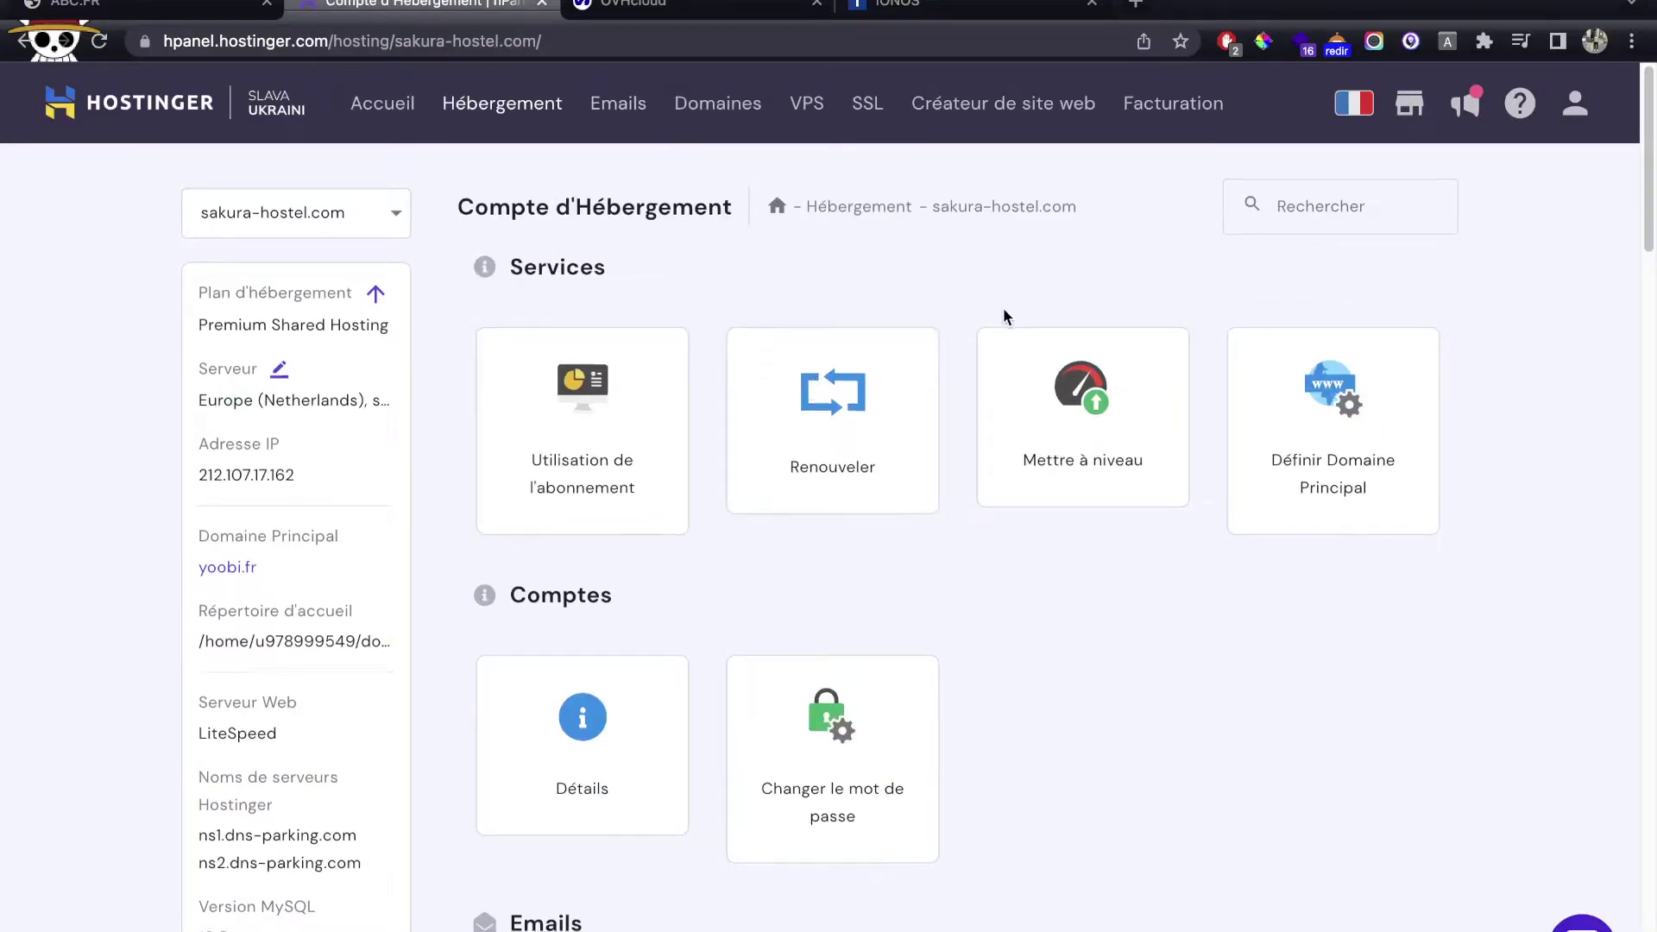
# Open the FTP accounts page for sakura-hostel.com and review the FTP IP, host name, username and port.
pyautogui.scroll(-10, 1003, 309)
pyautogui.scroll(-15, 1003, 311)
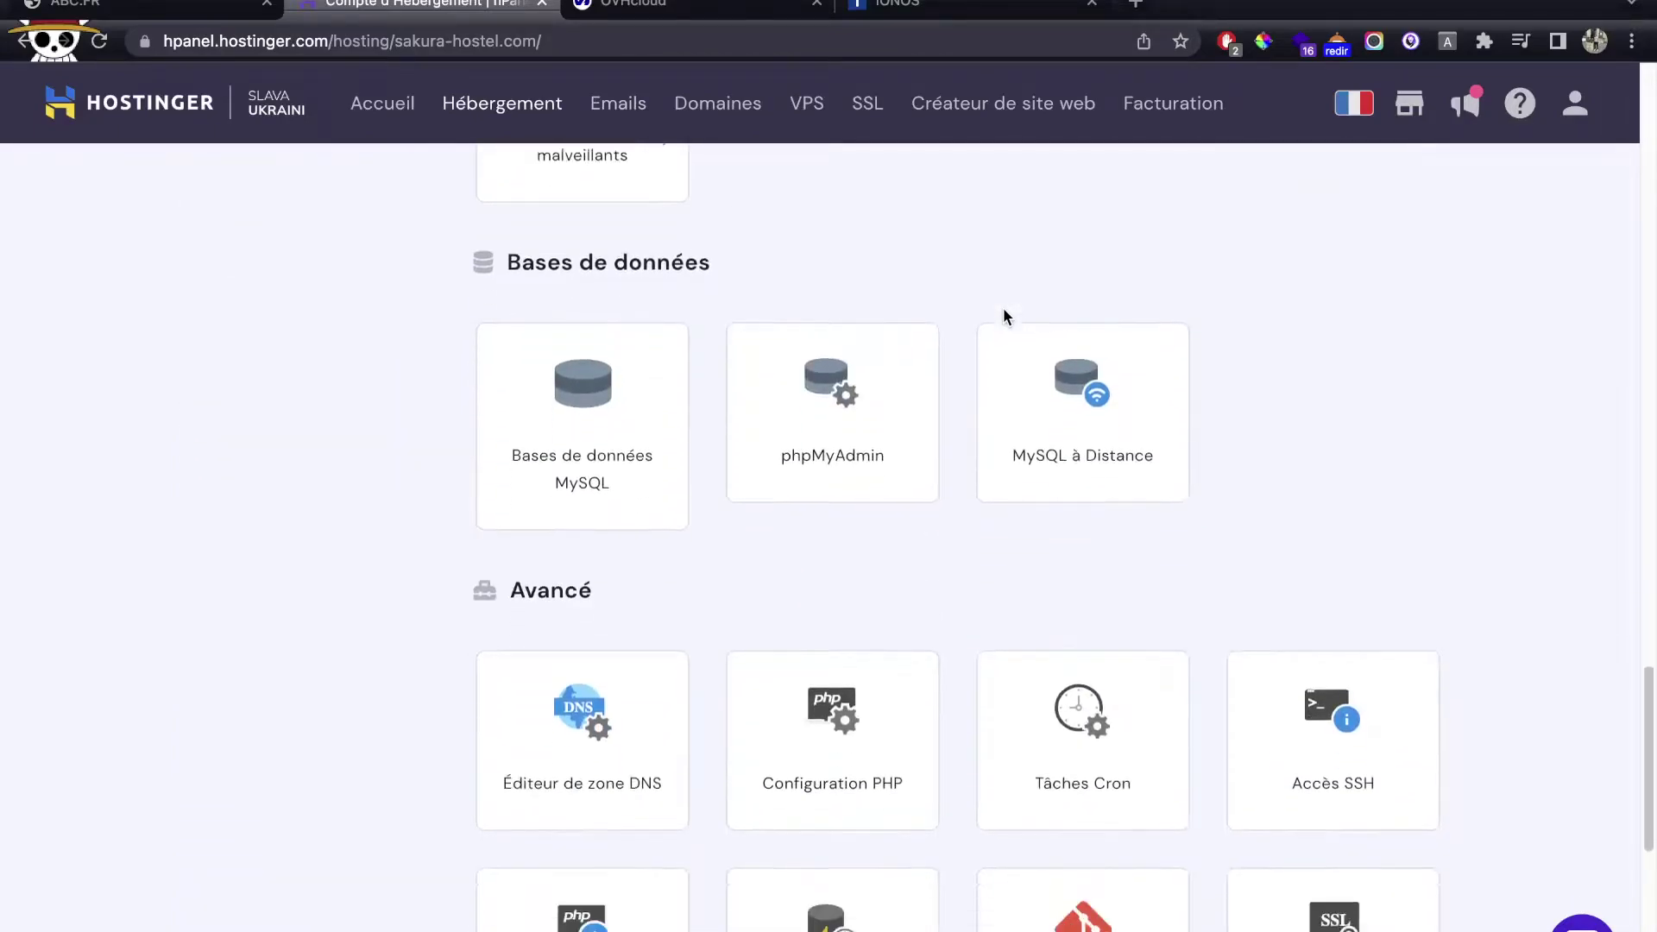
pyautogui.scroll(10, 1115, 345)
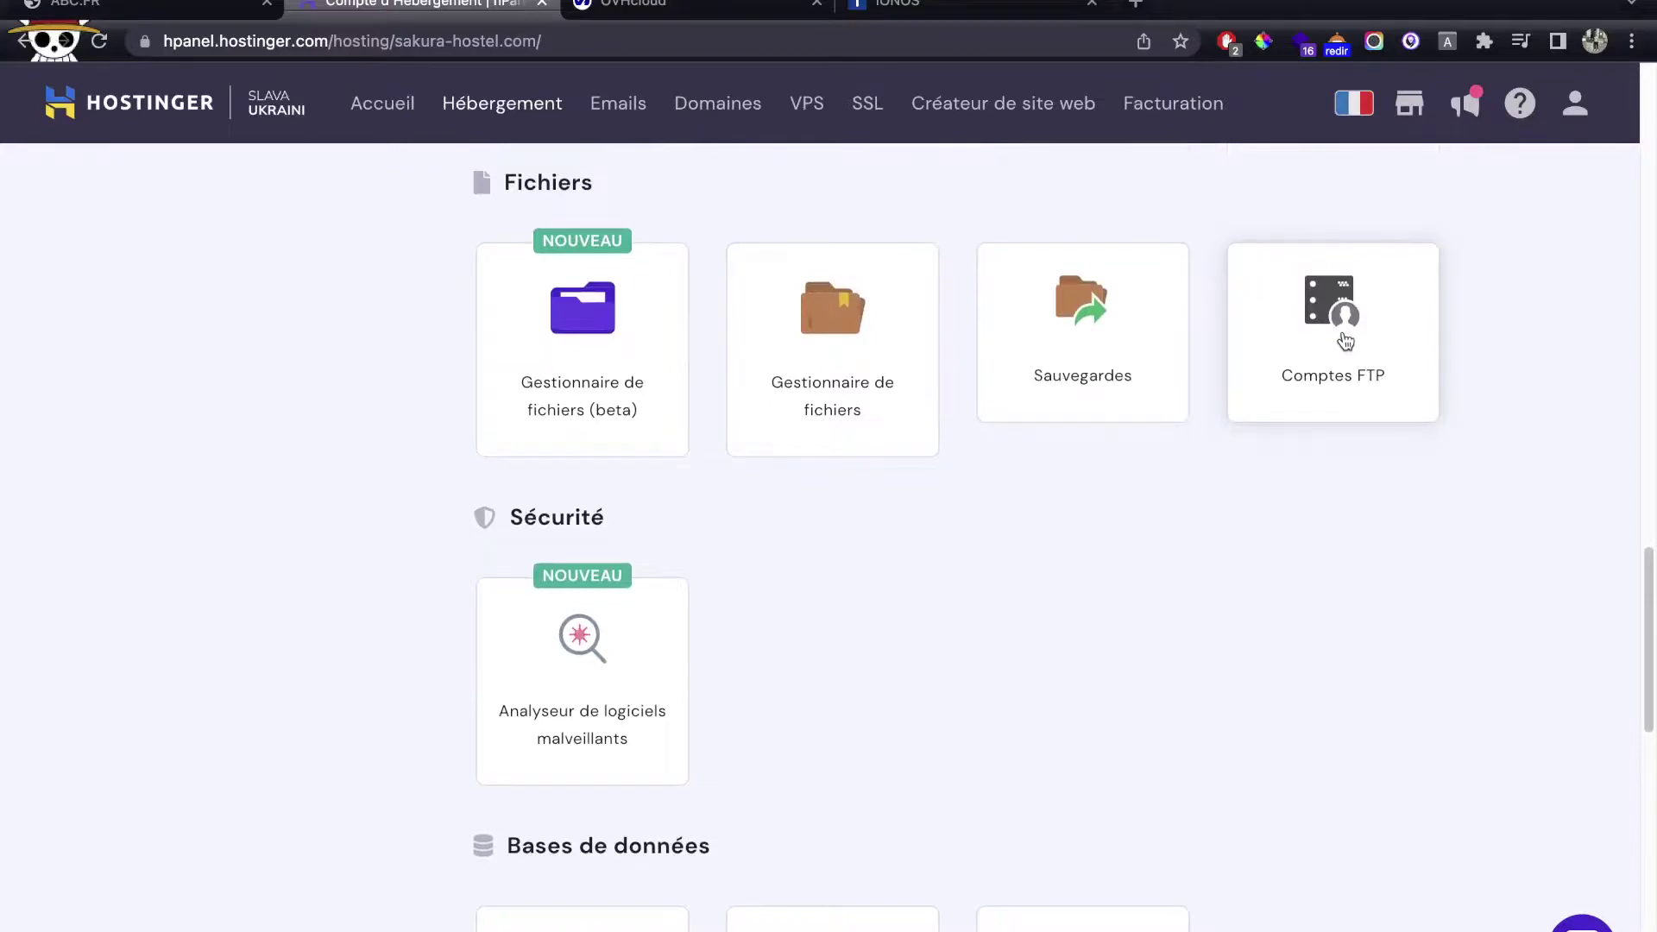
pyautogui.click(1339, 338)
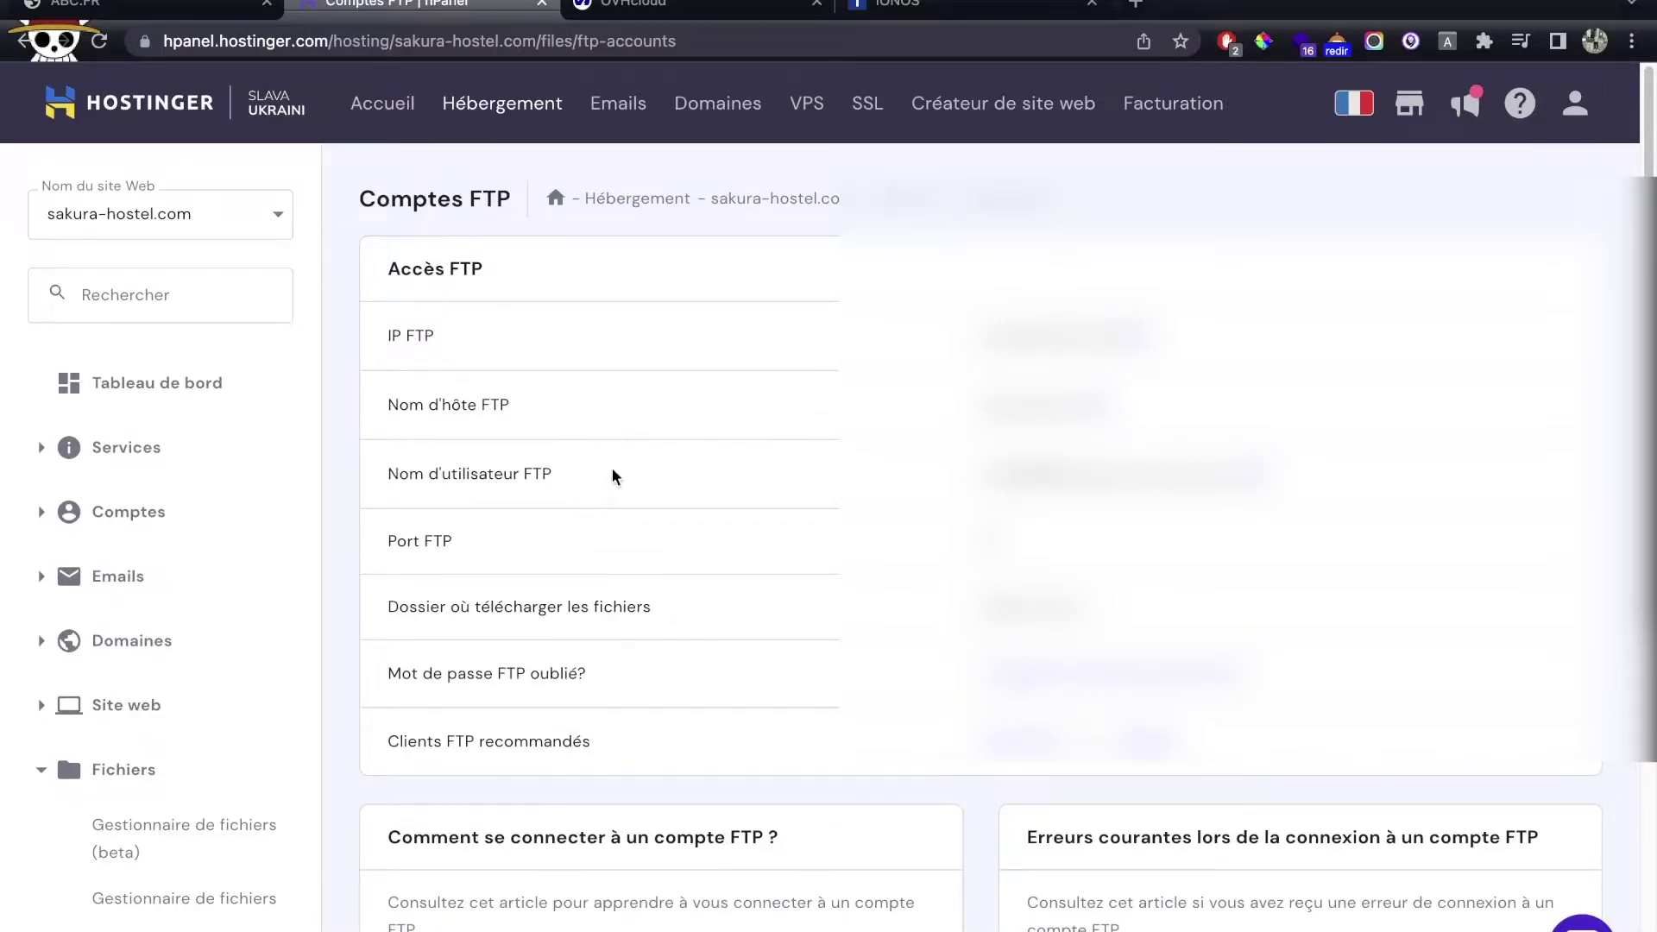
pyautogui.scroll(-1, 553, 634)
pyautogui.scroll(-2, 553, 635)
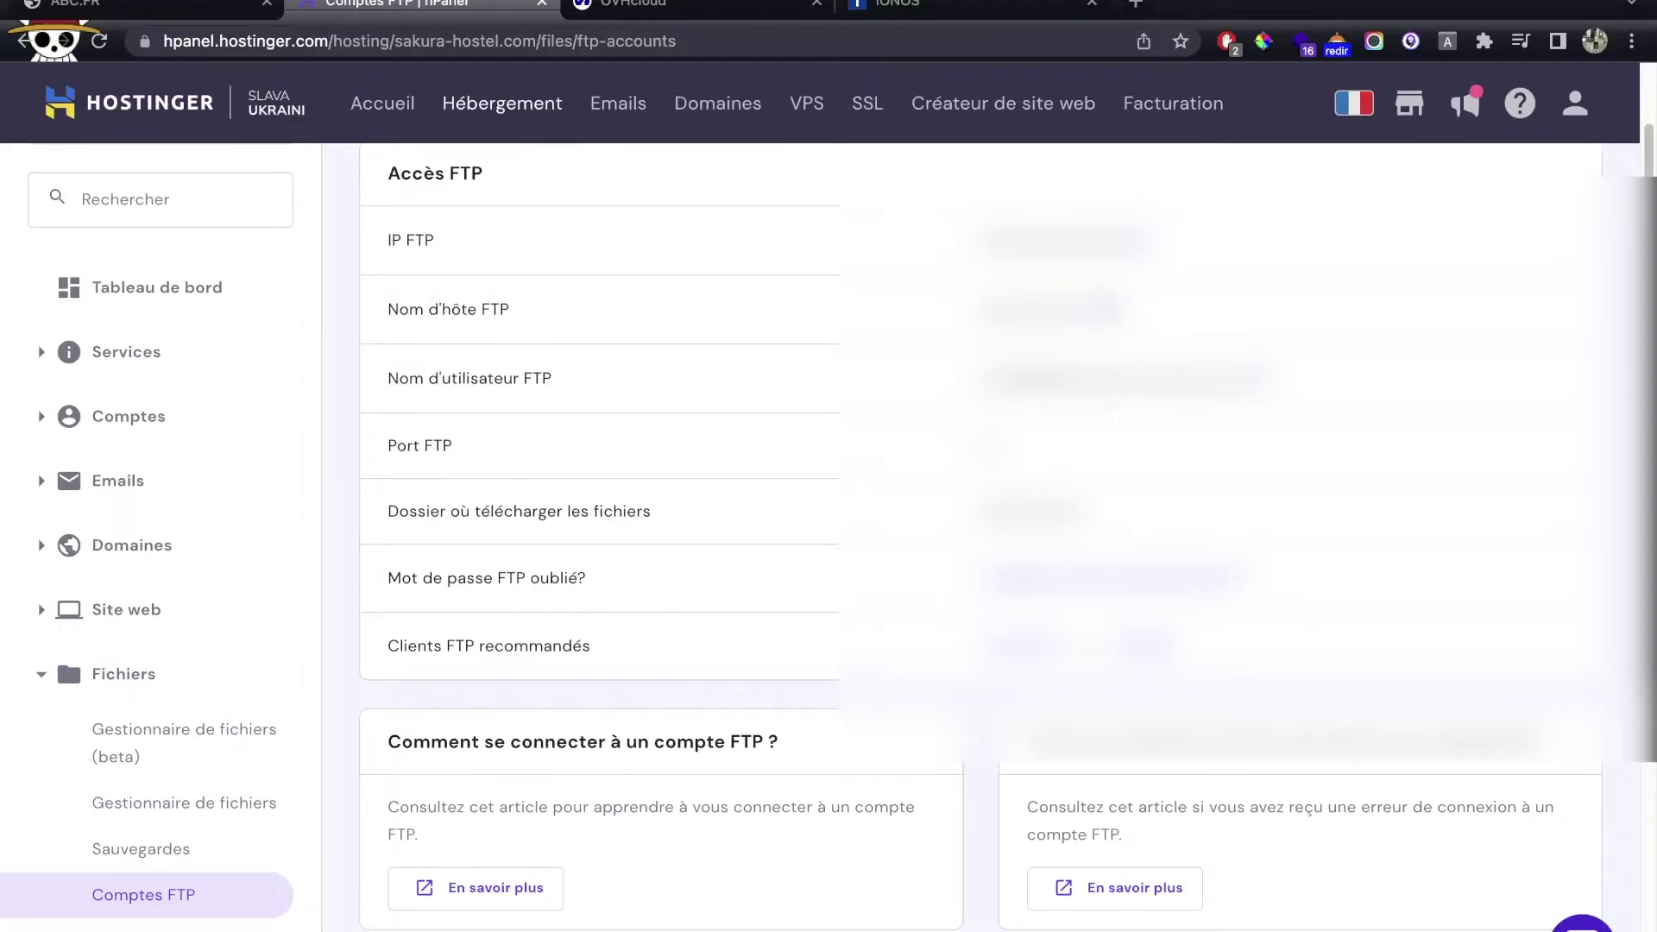
# Compare FileZilla's connection fields with the Hostinger FTP details, and close the Hostinger page.
pyautogui.hotkey('ctrl', 'Left')
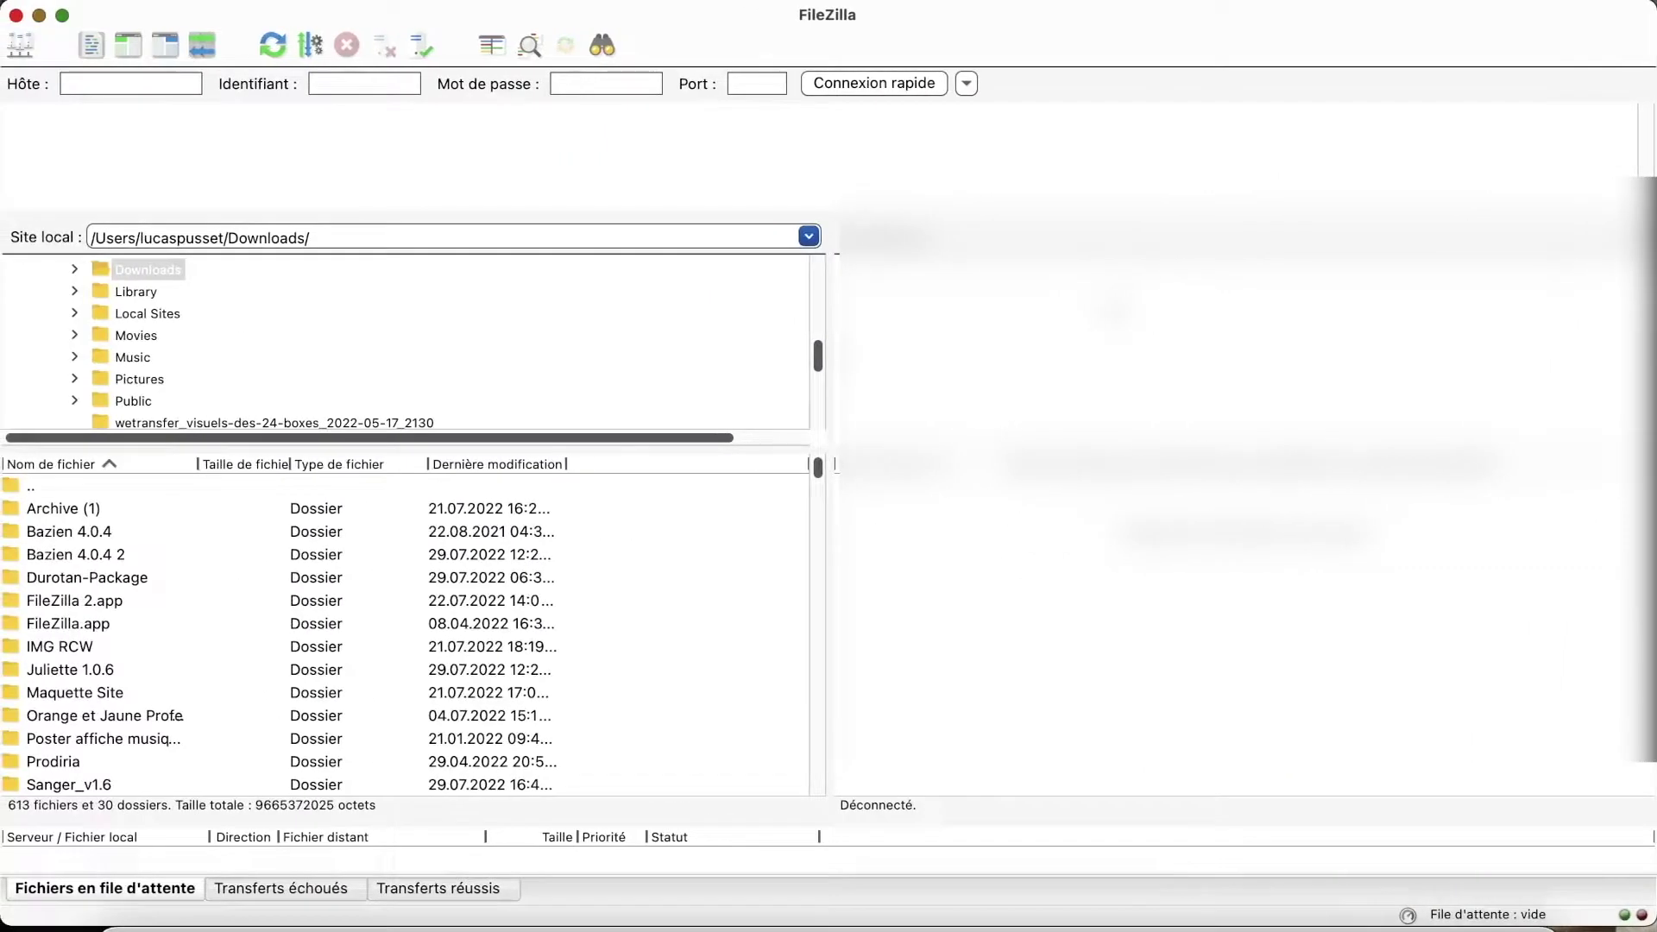
pyautogui.hotkey('ctrl', 'Right')
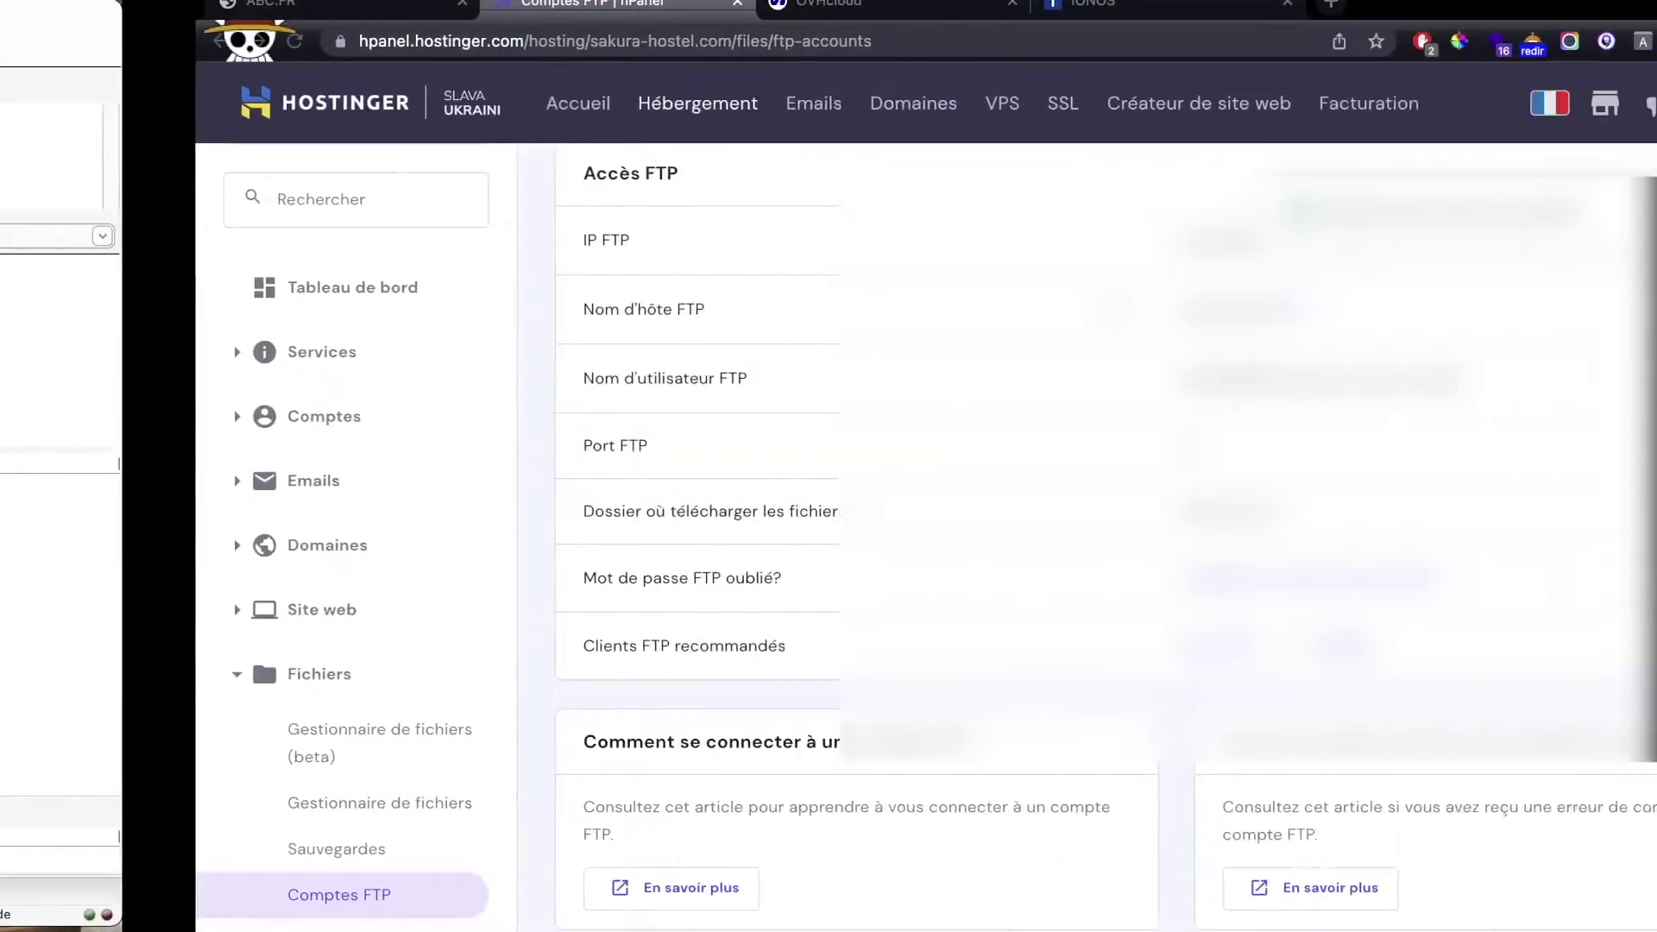
pyautogui.click(541, 4)
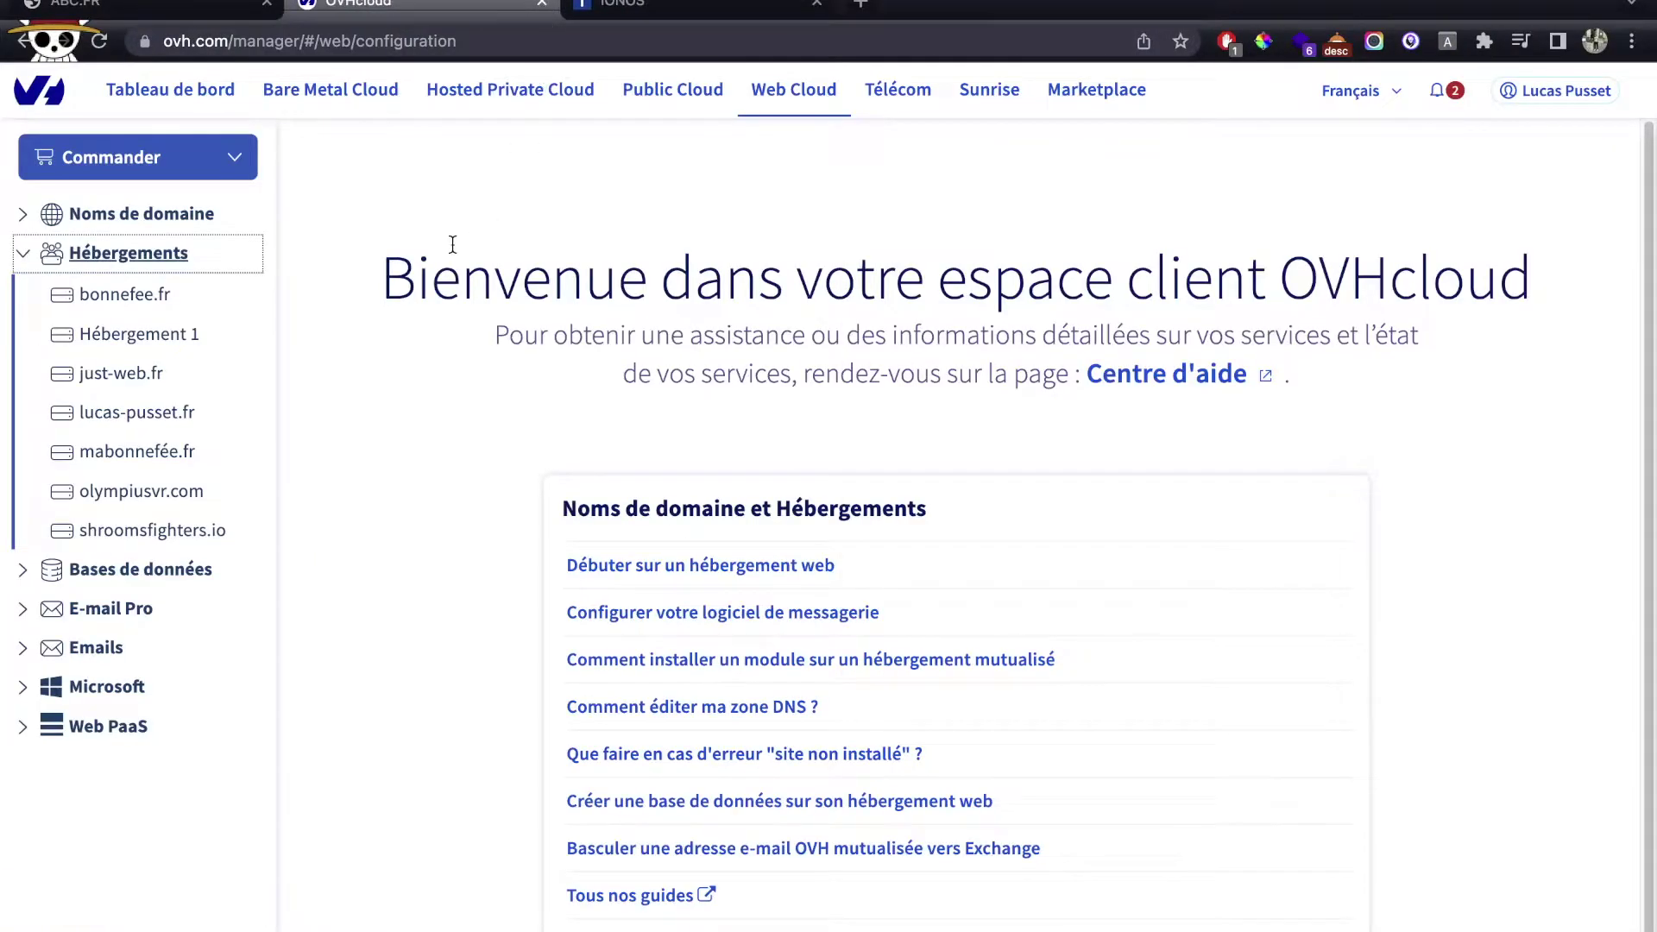
# Open the multisite list of Hébergement 1 in OVHcloud and identify the root folder of tutoswordpress.fr.
pyautogui.click(153, 338)
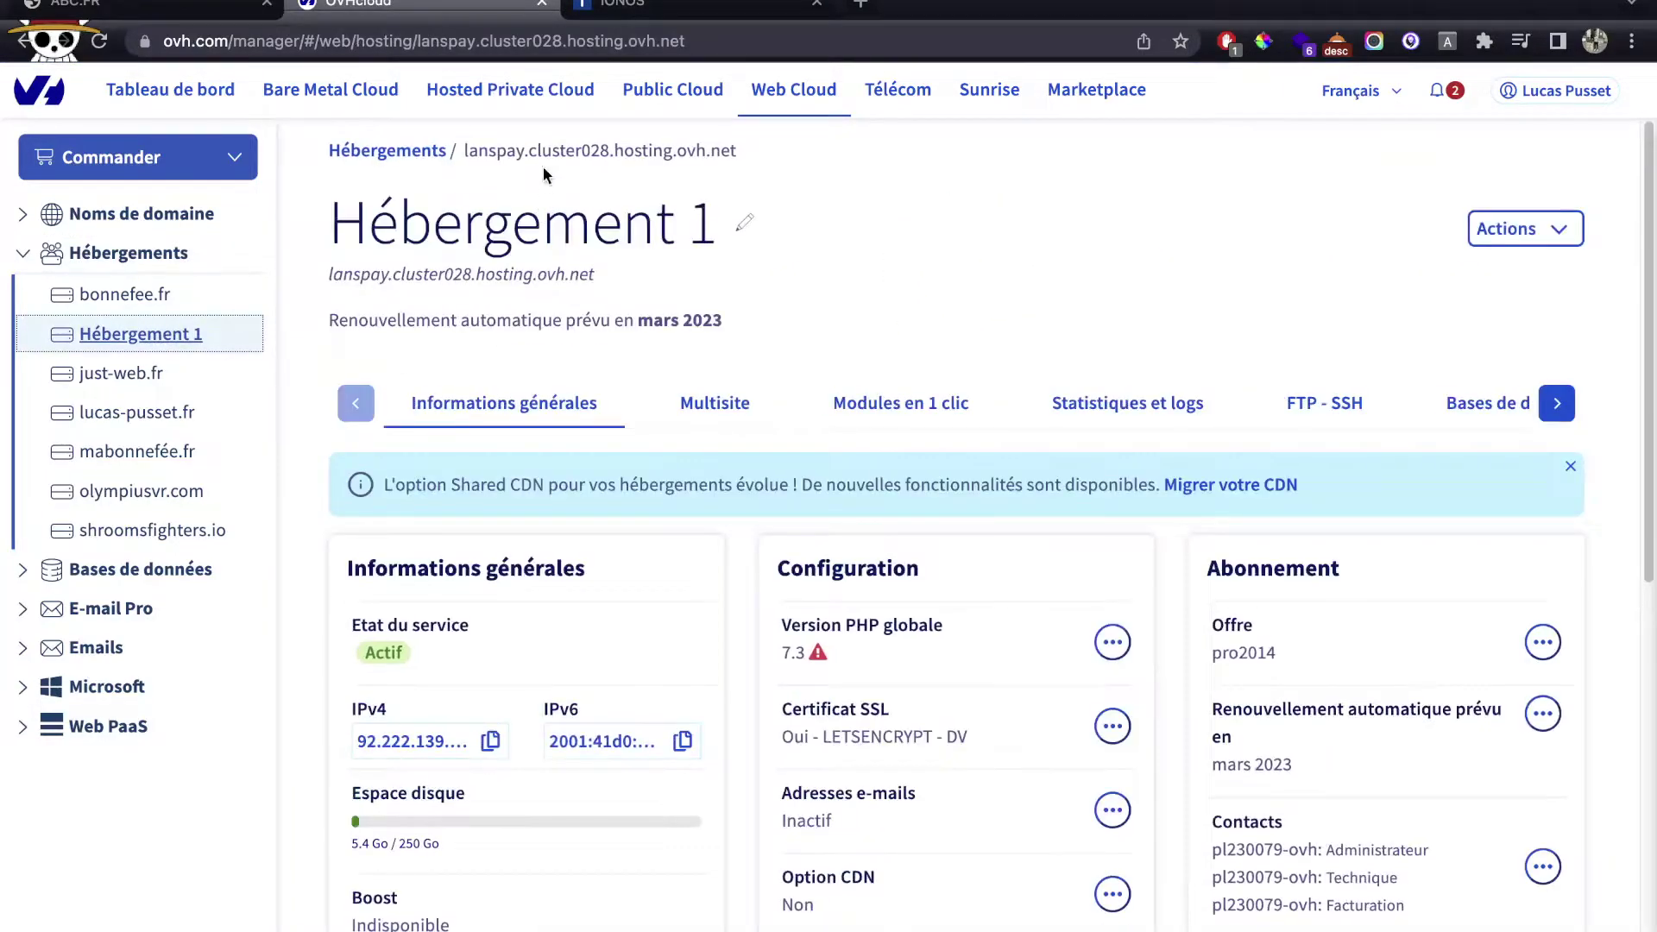
pyautogui.click(922, 416)
pyautogui.click(738, 410)
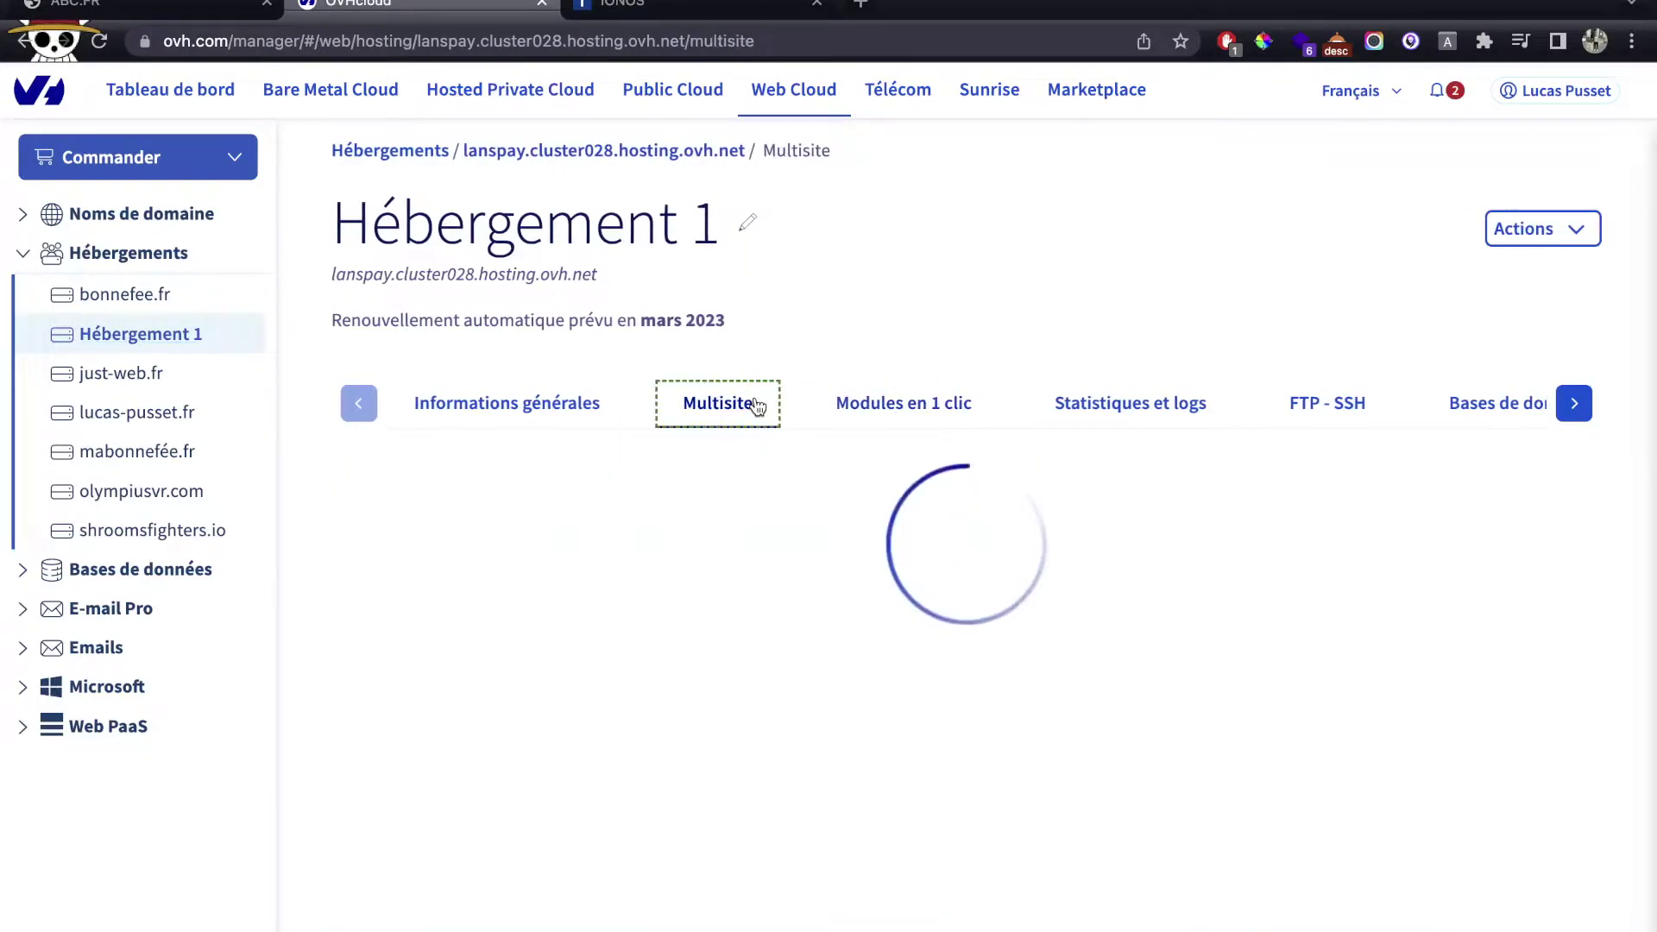
pyautogui.scroll(-3, 775, 561)
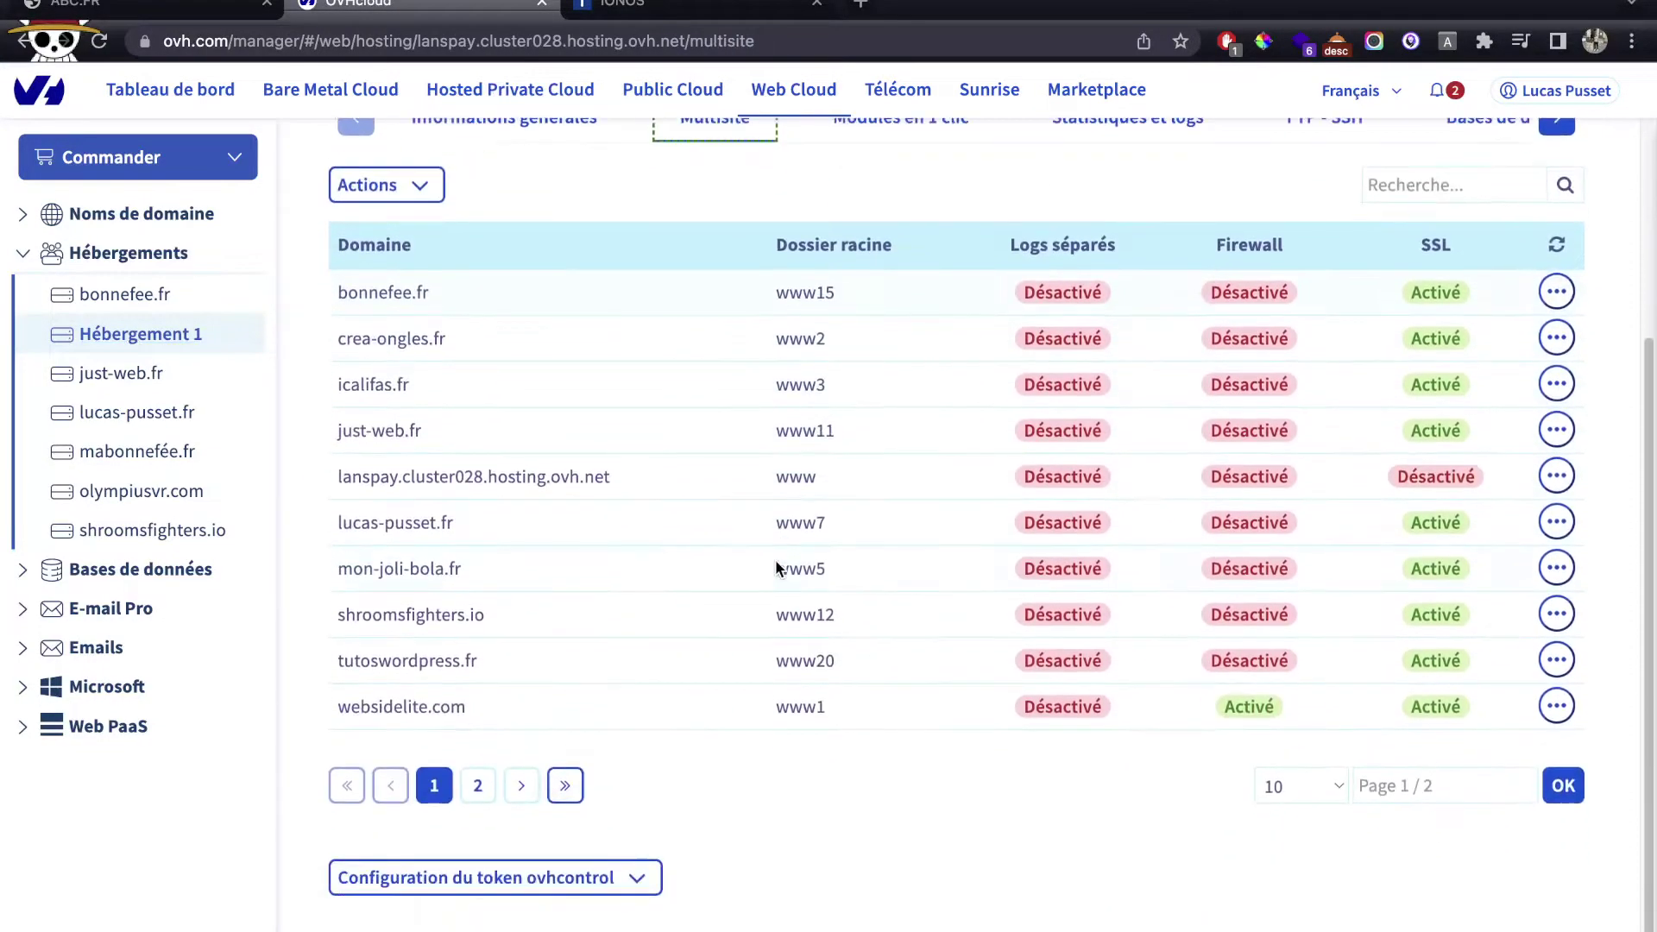
pyautogui.doubleClick(810, 665)
pyautogui.scroll(3, 811, 527)
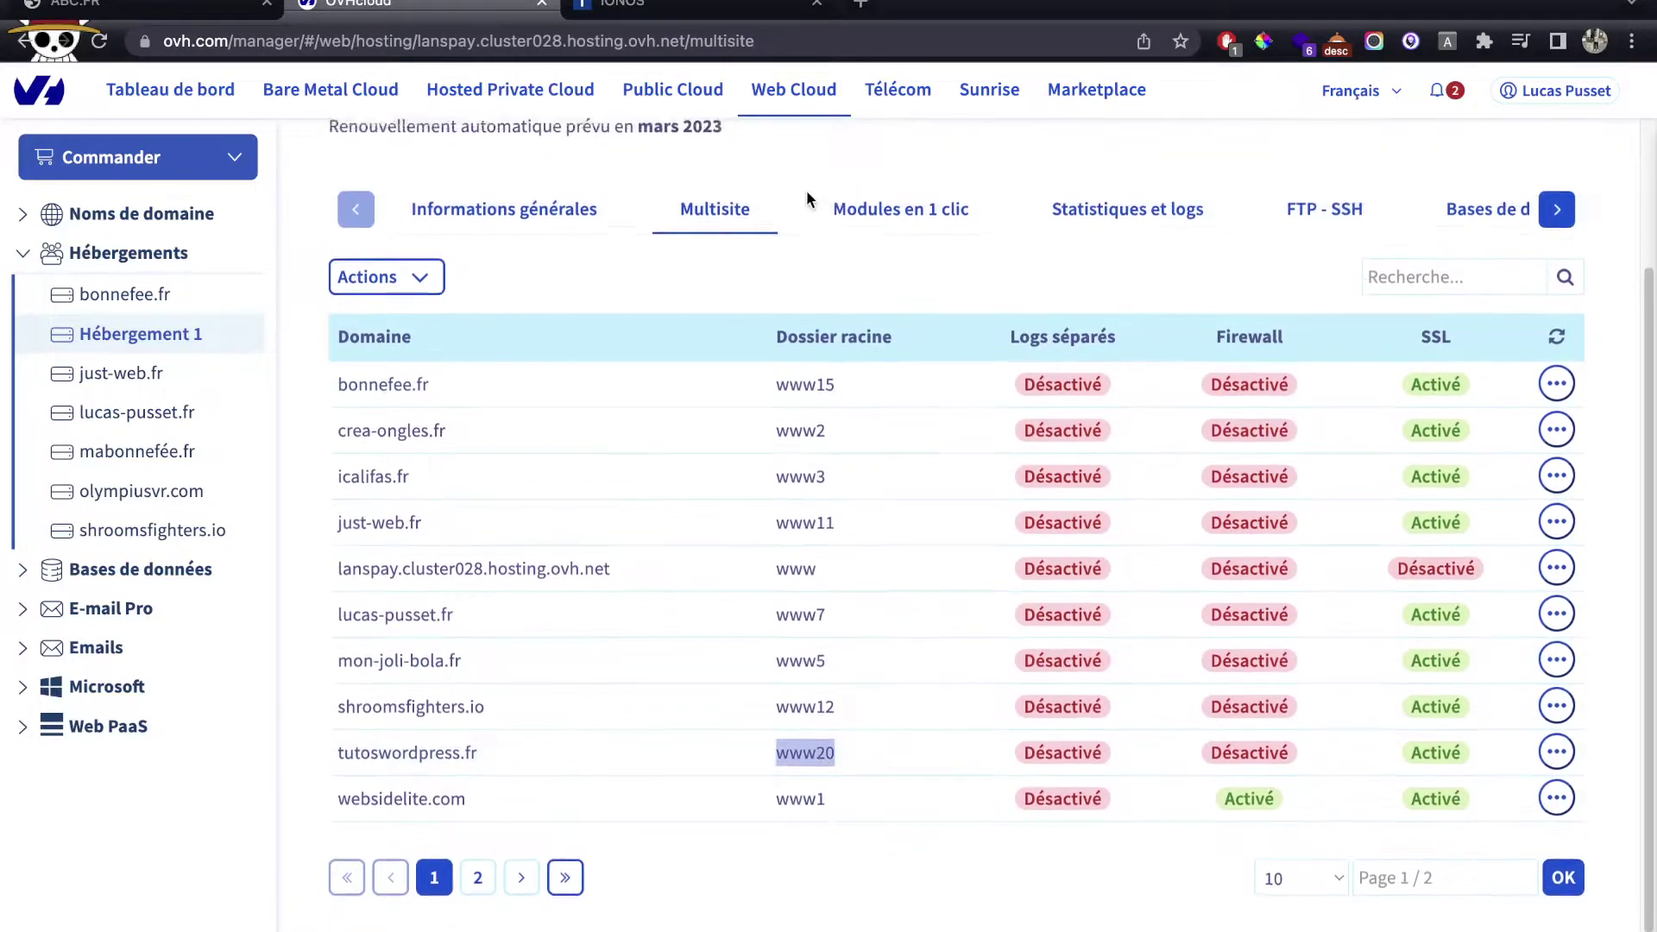
# Open the FTP - SSH settings of Hébergement 1 and copy its main login into FileZilla as the username.
pyautogui.click(1347, 345)
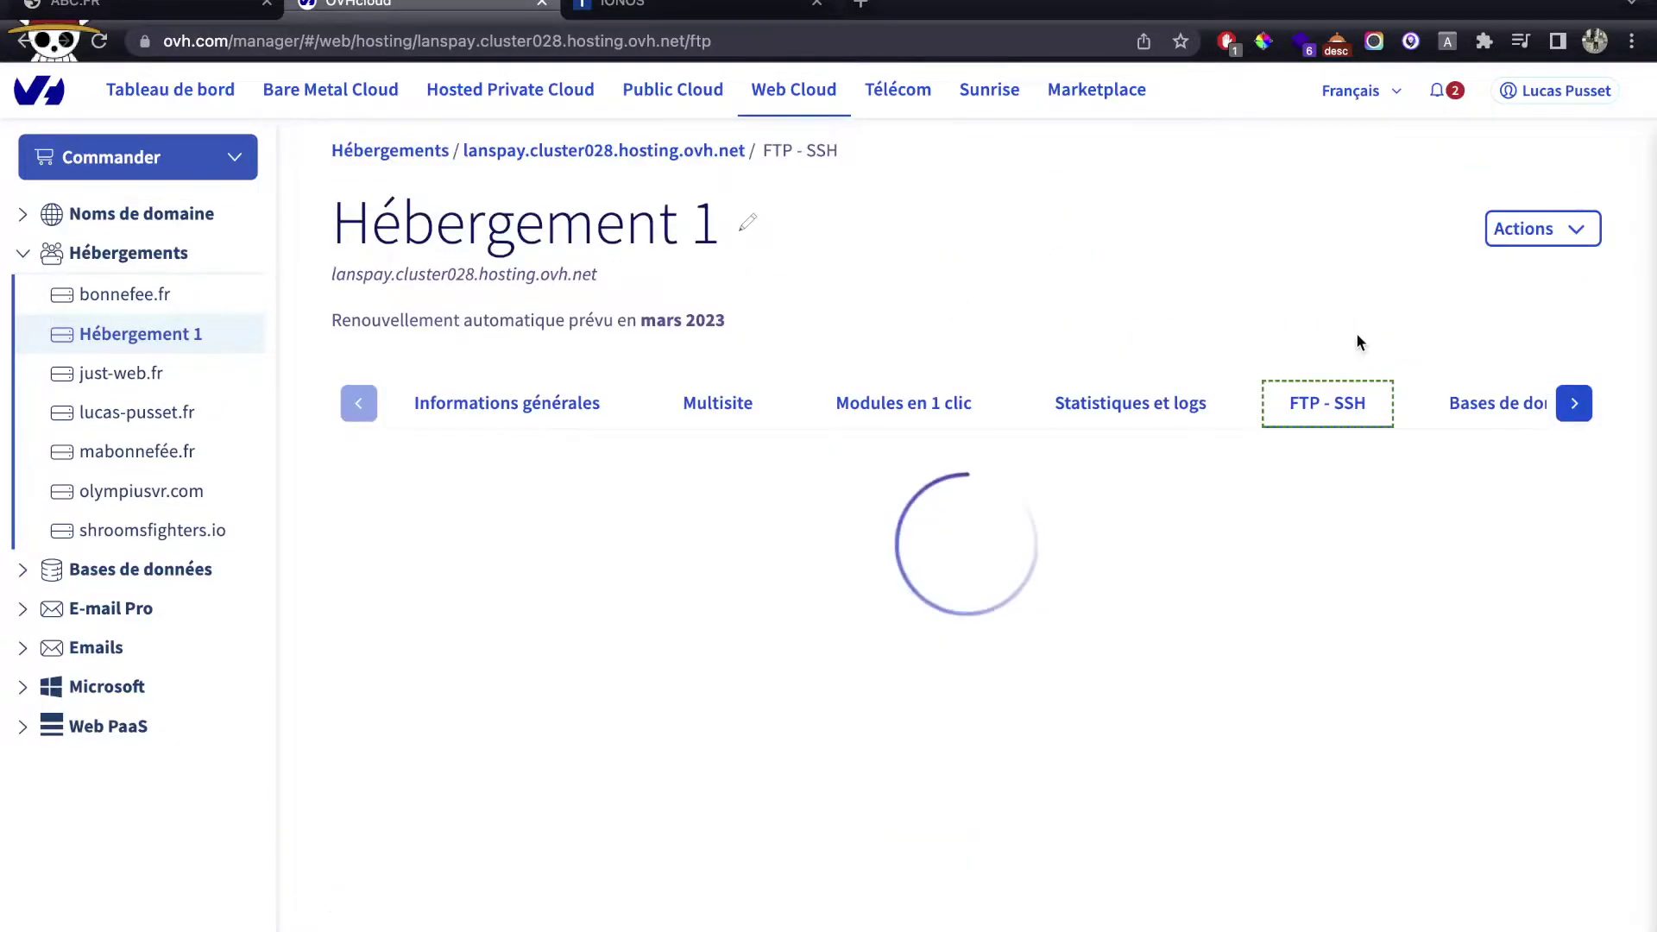
pyautogui.scroll(-3, 1261, 428)
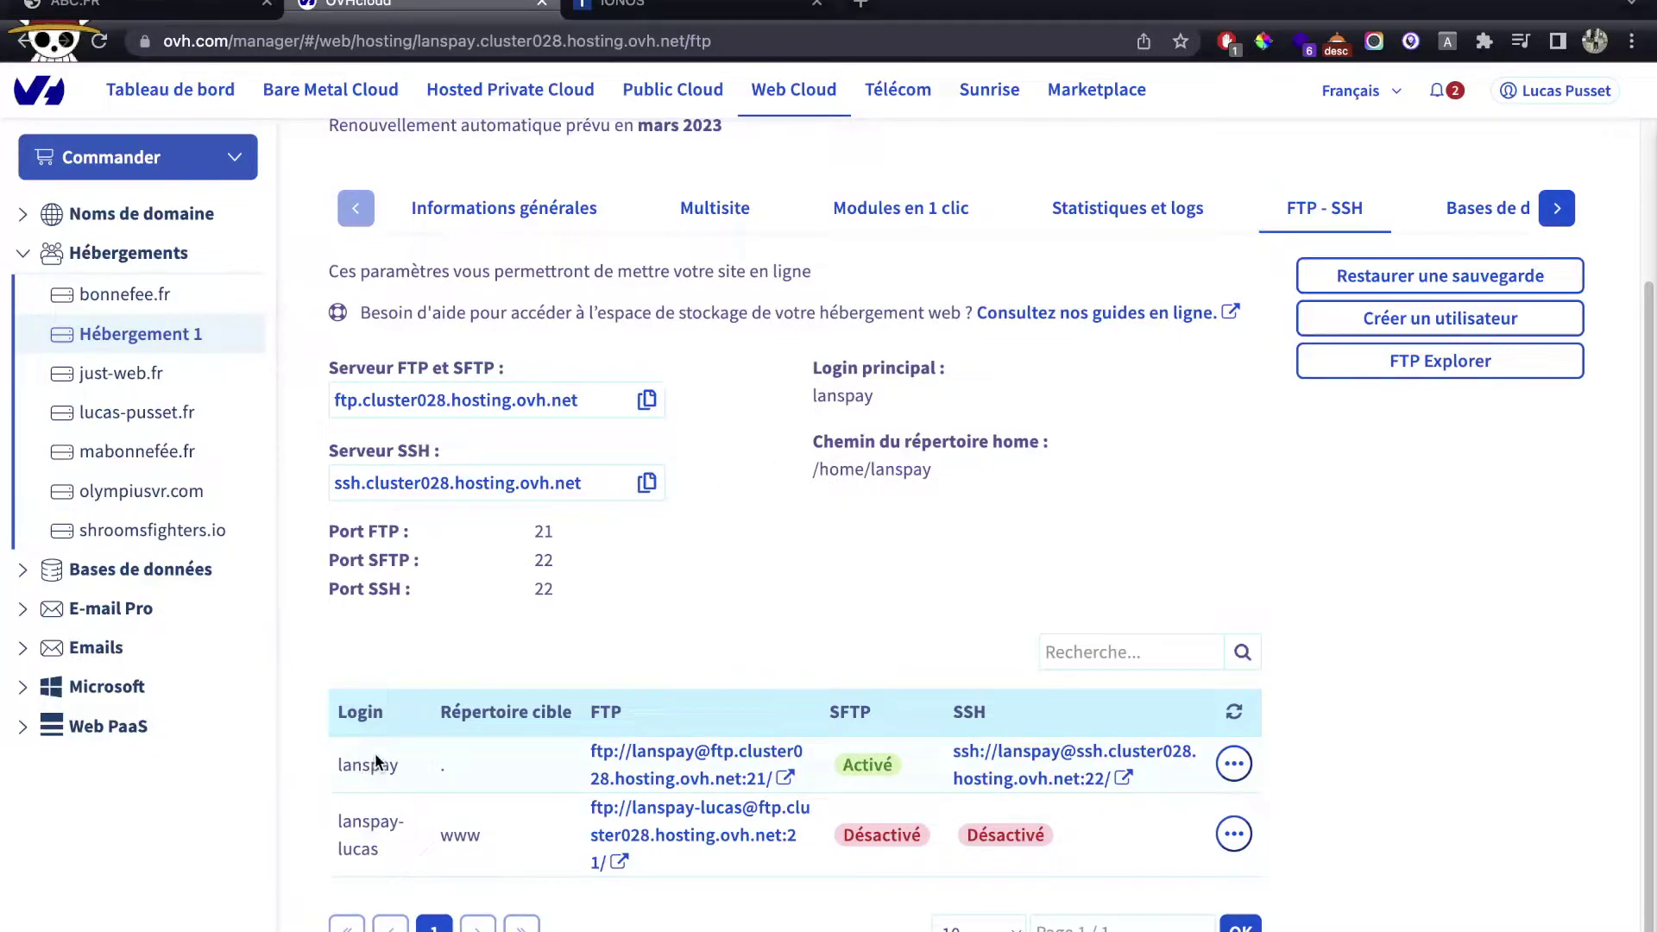
pyautogui.hotkey('ctrl', 'Left')
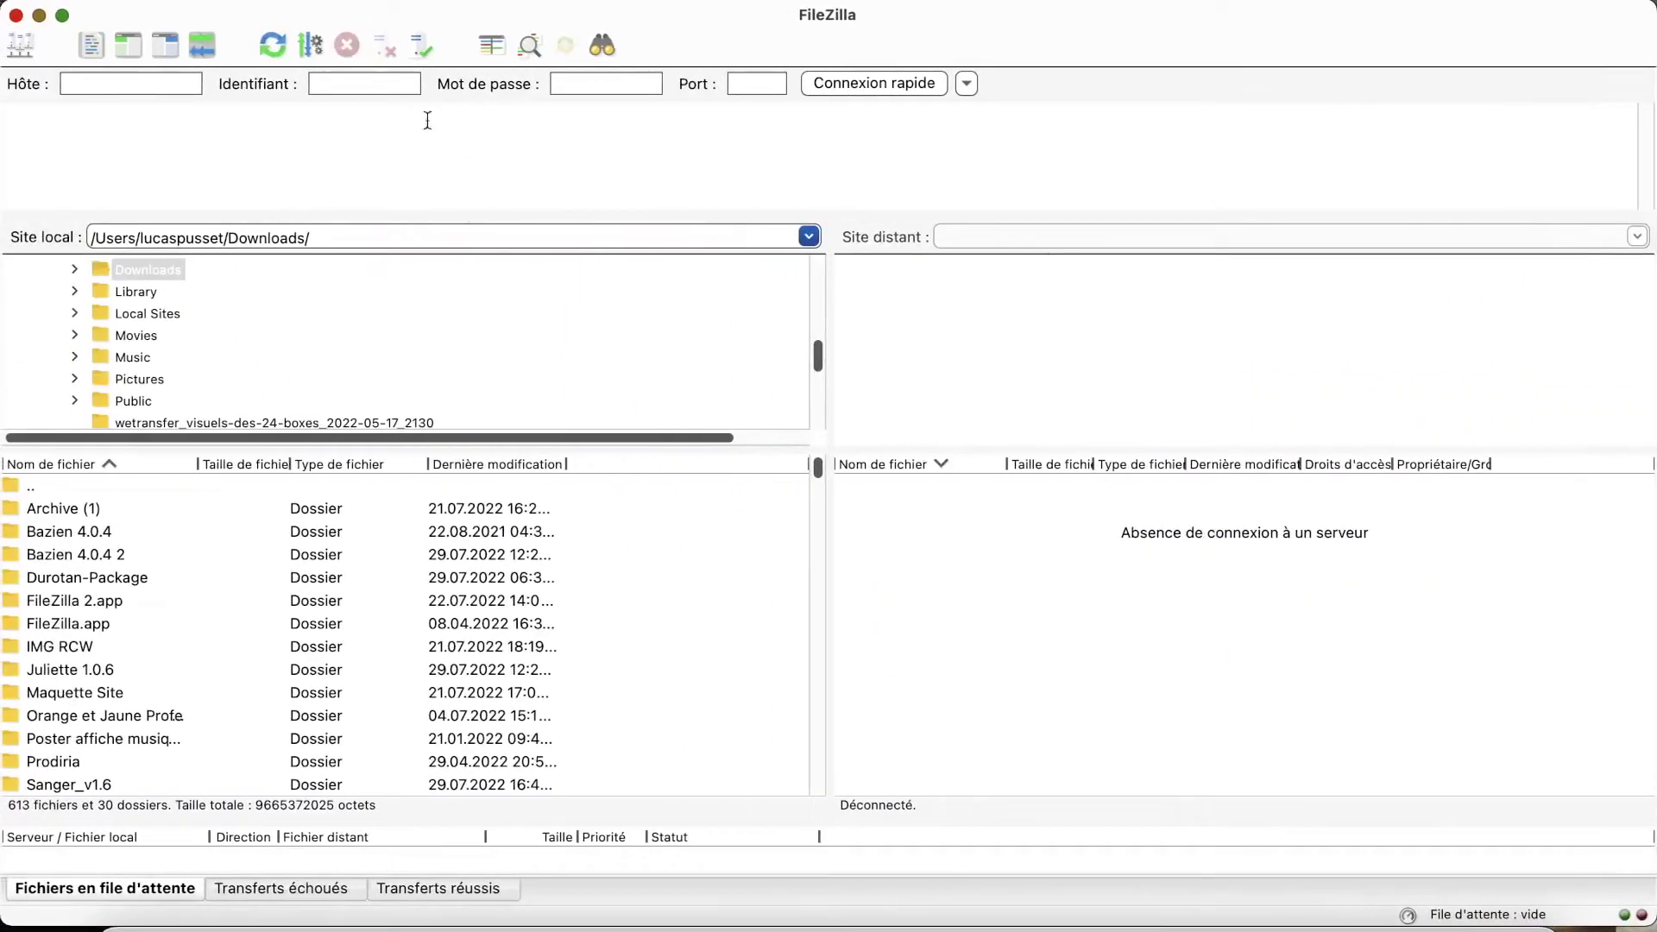
pyautogui.click(378, 91)
# Copy the FTP server address ftp.cluster028.hosting.ovh.net from OVHcloud into FileZilla as the host.
pyautogui.press('super+Tab')
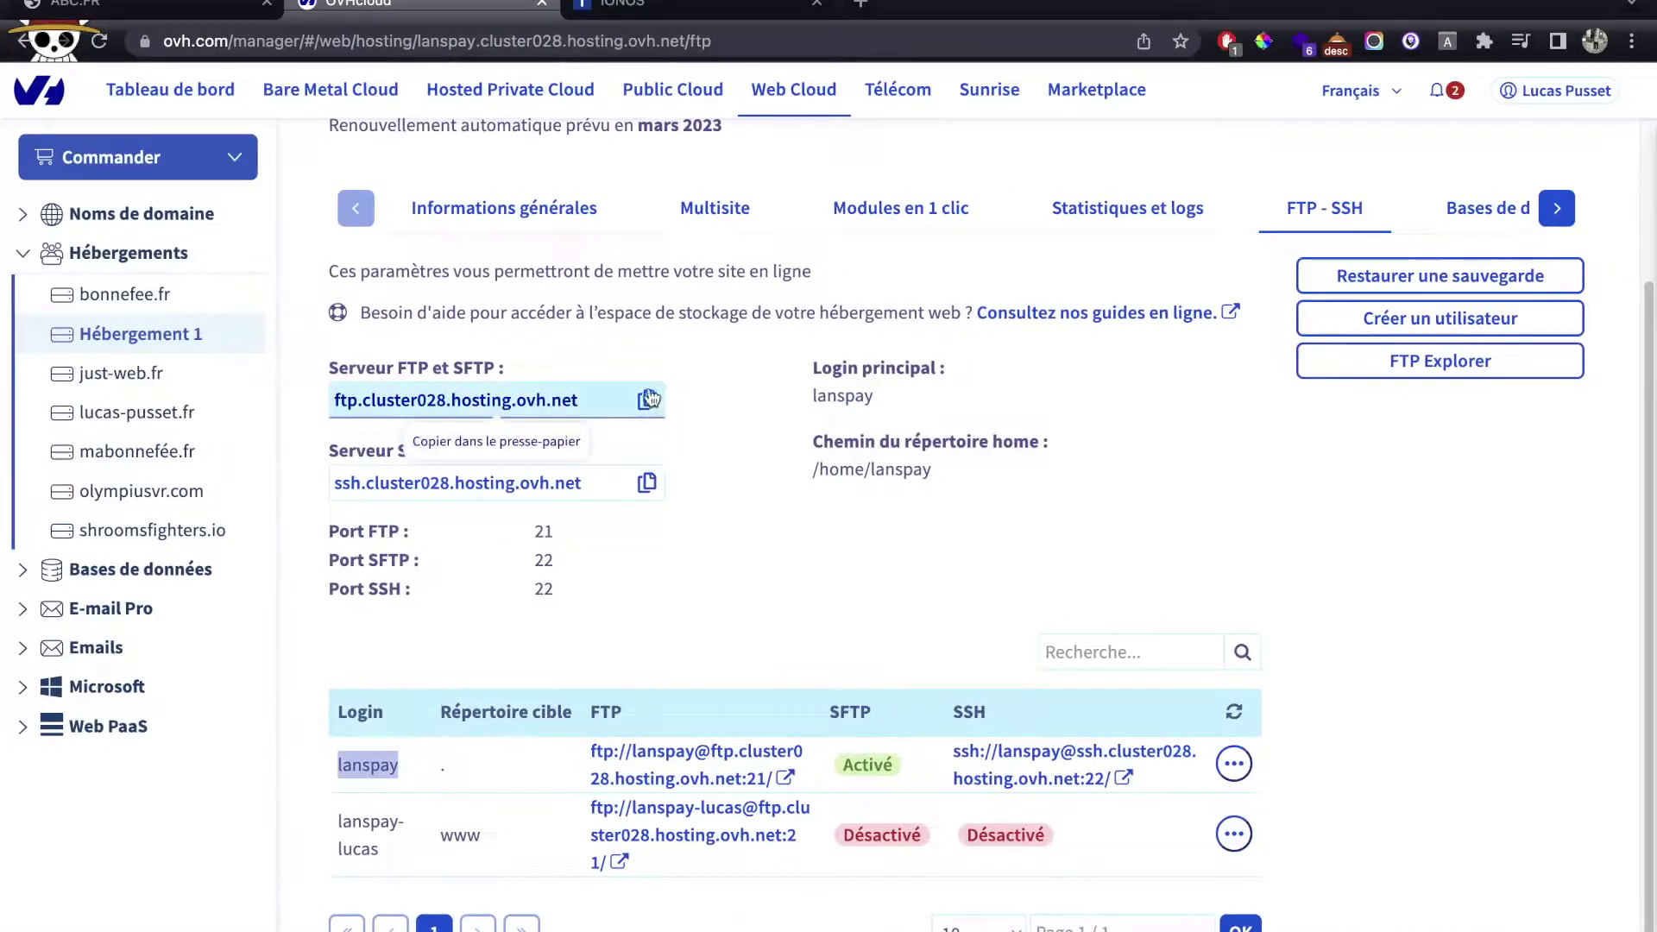
pyautogui.click(647, 400)
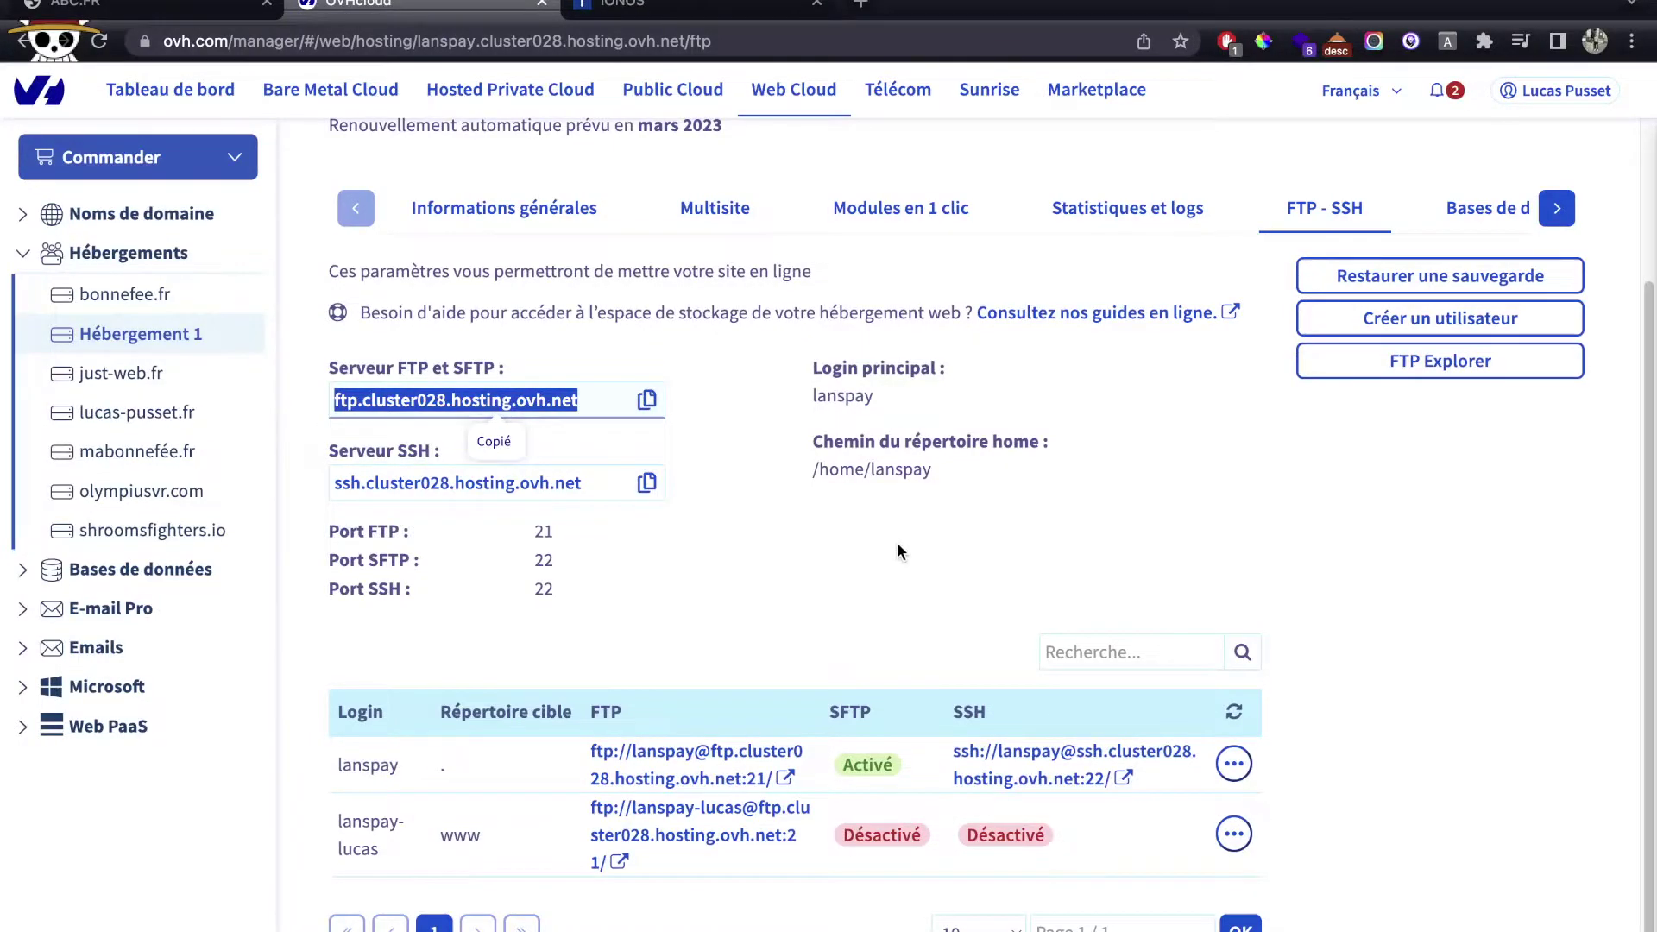
pyautogui.press('super+Tab')
pyautogui.click(164, 86)
pyautogui.press('super+v')
# Enter the FTP password in FileZilla and try to connect to the server, accepting the insecure FTP connection.
pyautogui.click(616, 81)
pyautogui.press('super+Tab')
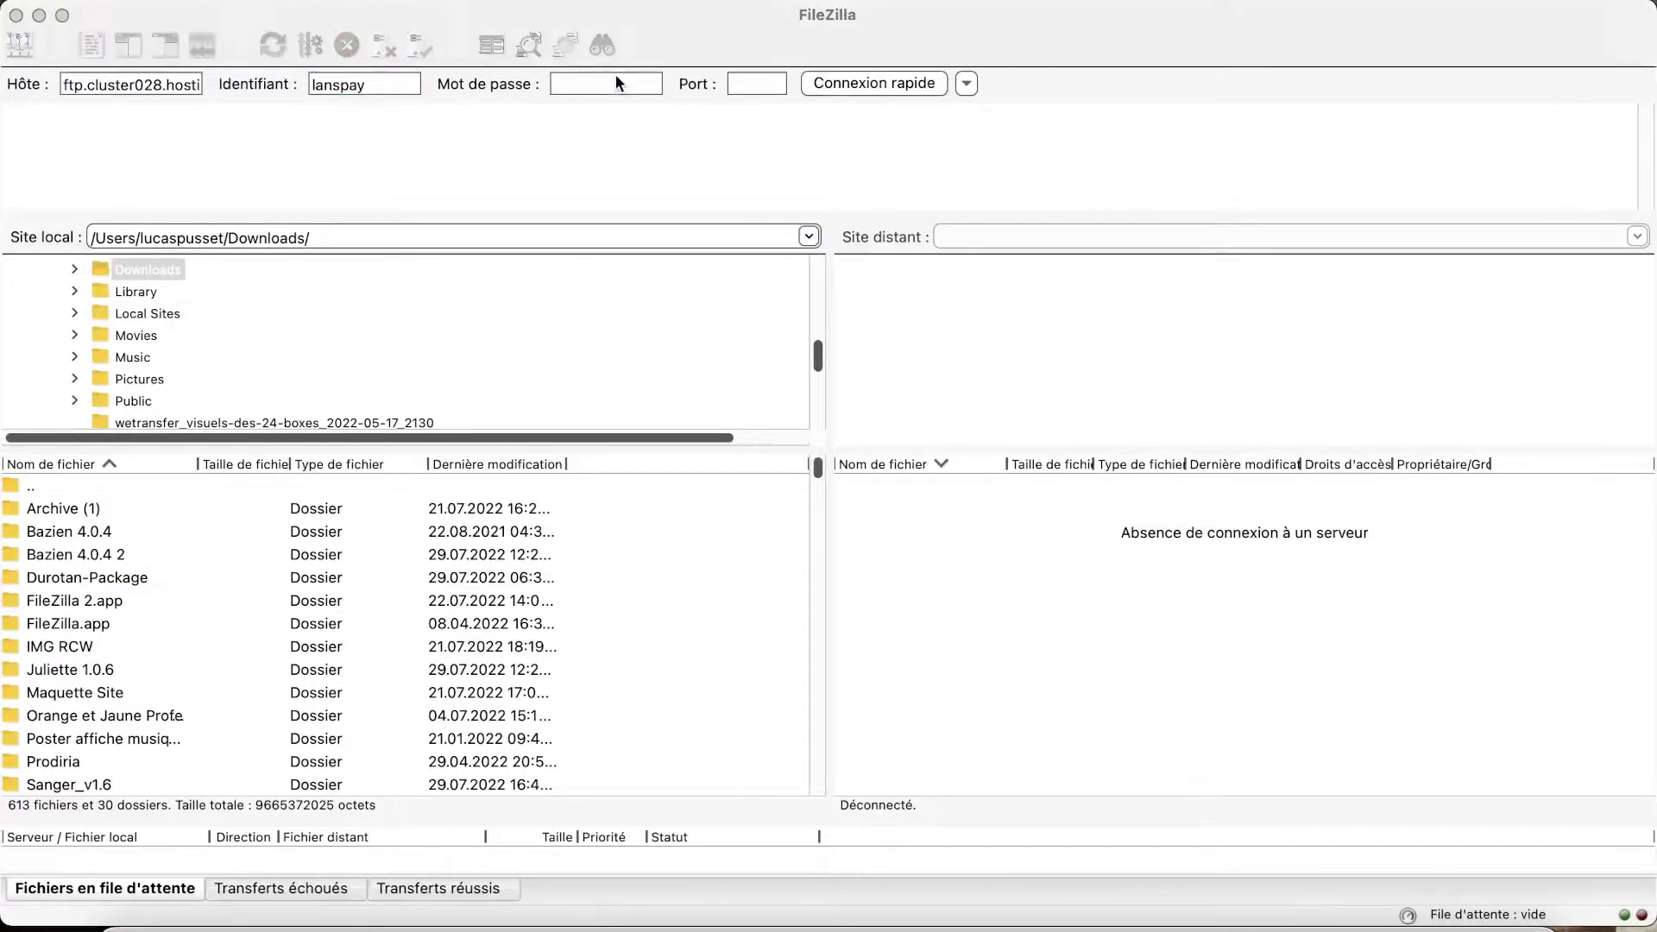
pyautogui.press('super+Tab')
pyautogui.write('••••••••••')
pyautogui.press('Return')
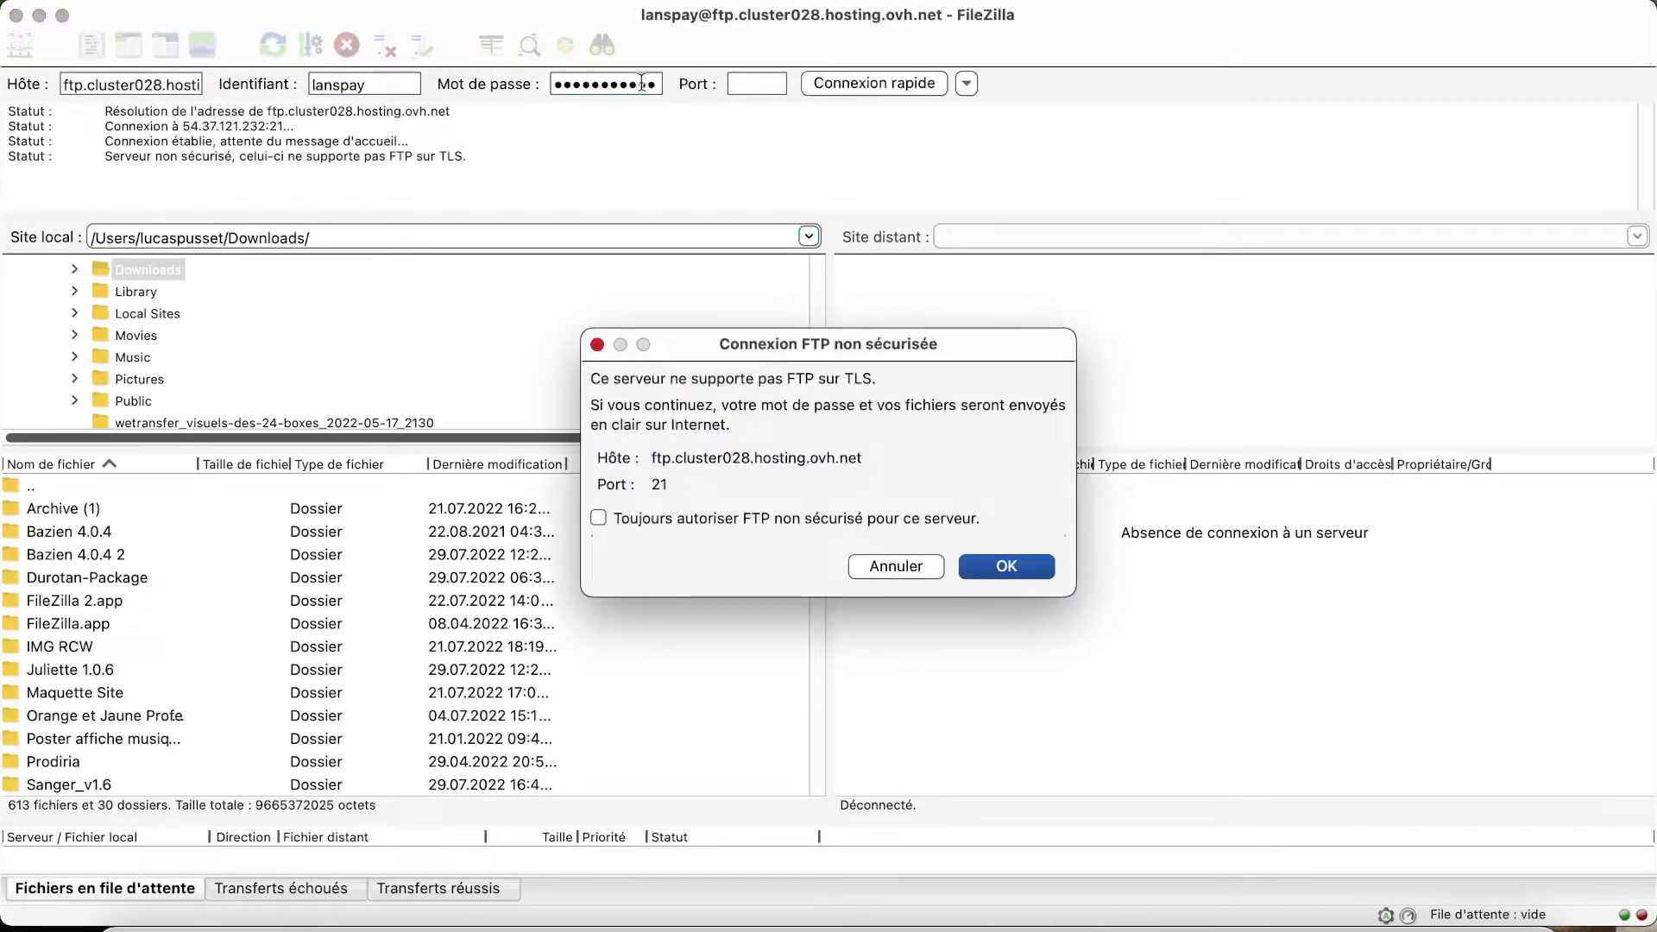
pyautogui.click(1016, 570)
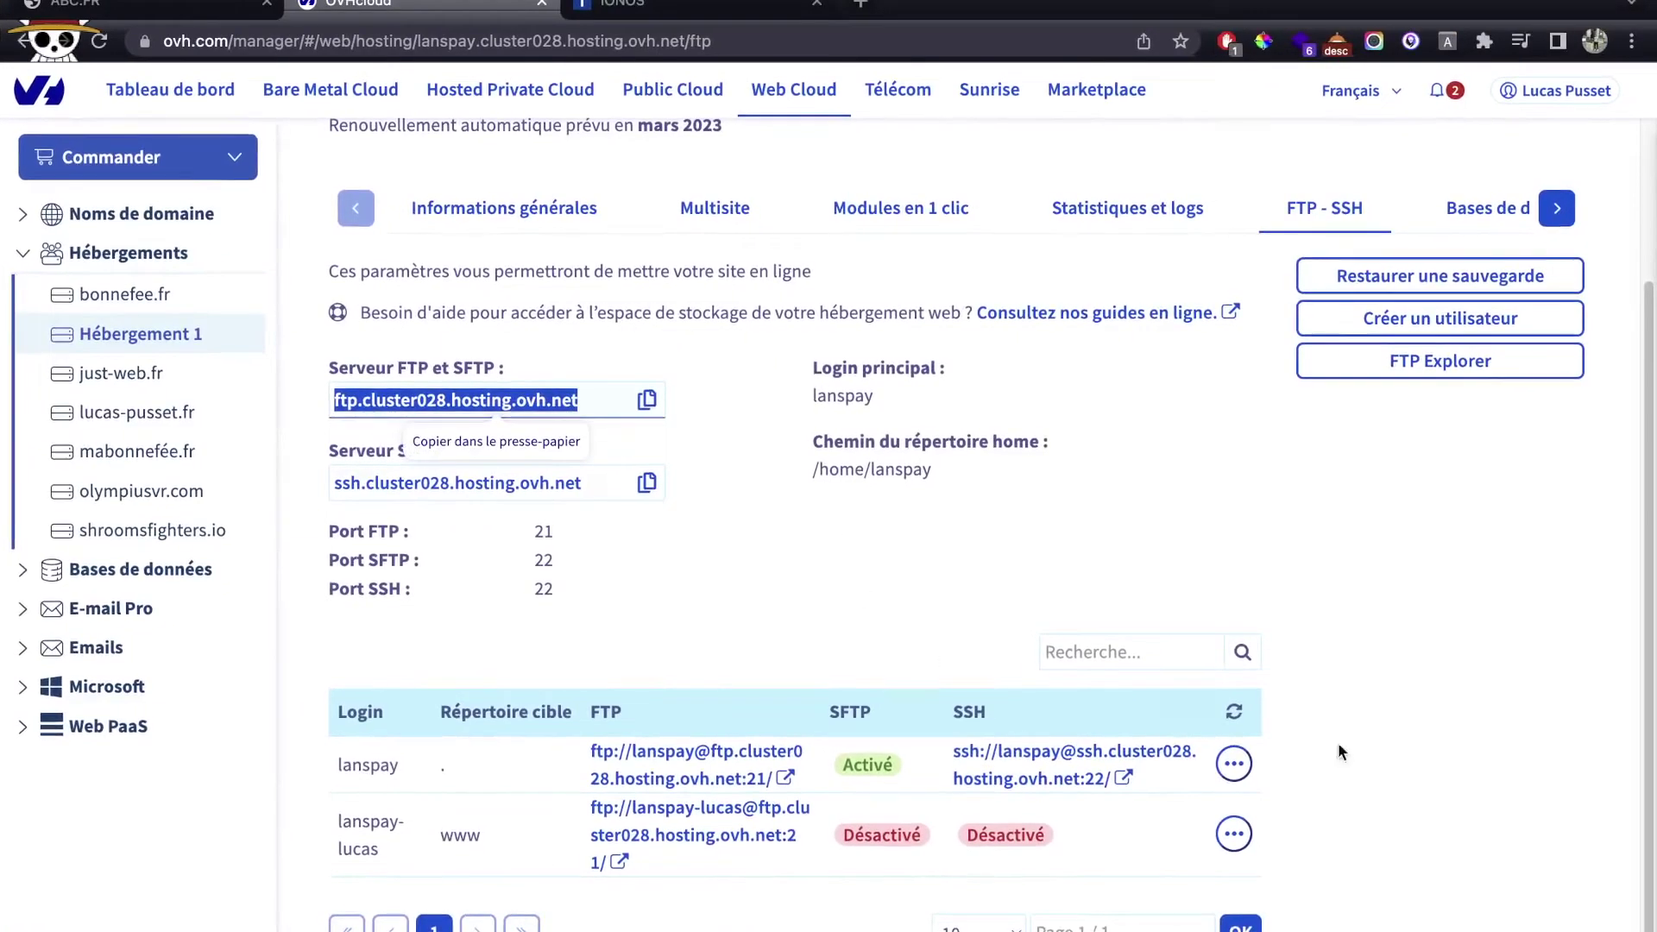
# Change the password of the main FTP login in OVHcloud, entering the new password and its confirmation.
pyautogui.click(1234, 764)
pyautogui.click(1152, 840)
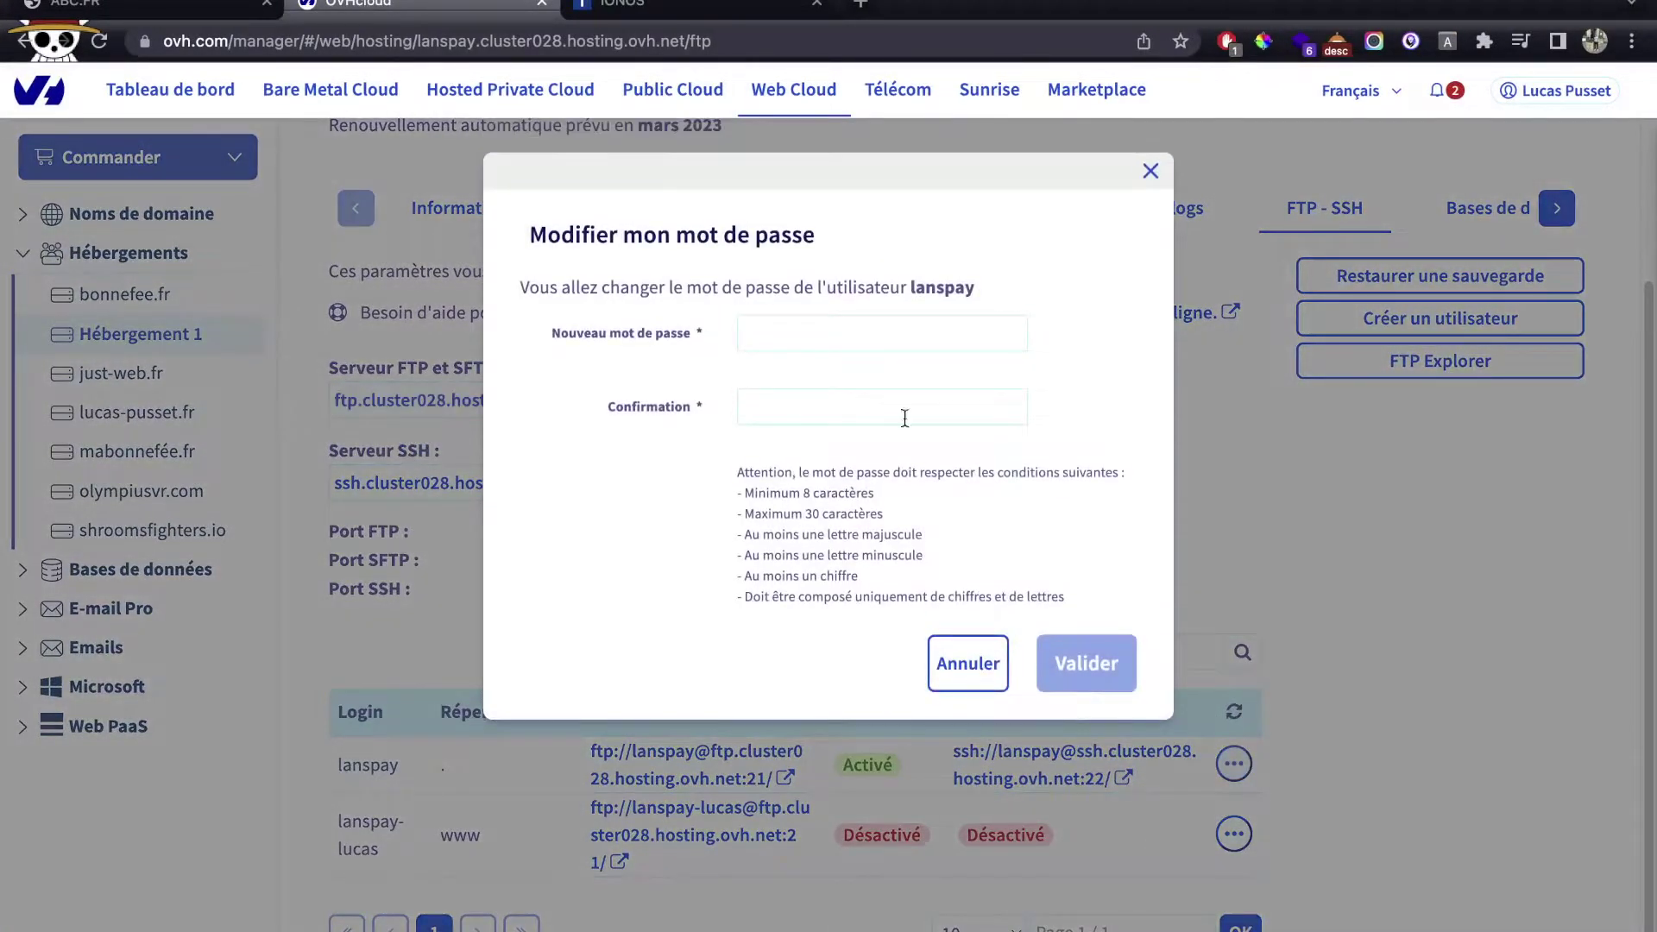
pyautogui.click(859, 332)
pyautogui.write('•')
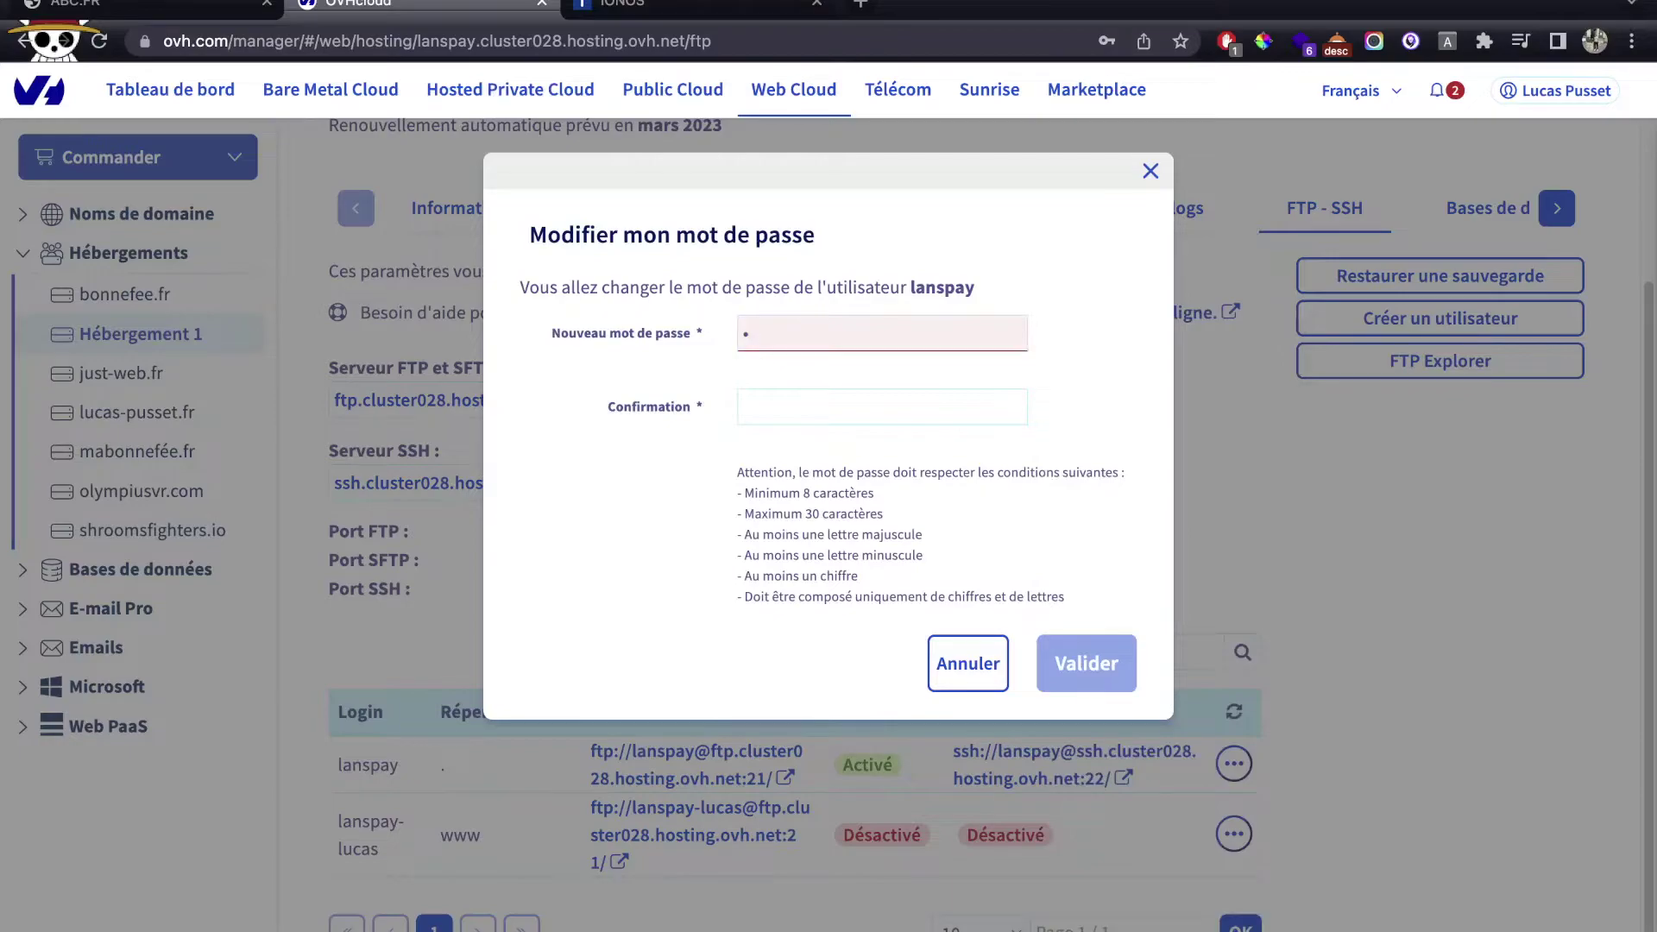
pyautogui.write('••••••••')
pyautogui.press('Tab')
pyautogui.write('••••••••••')
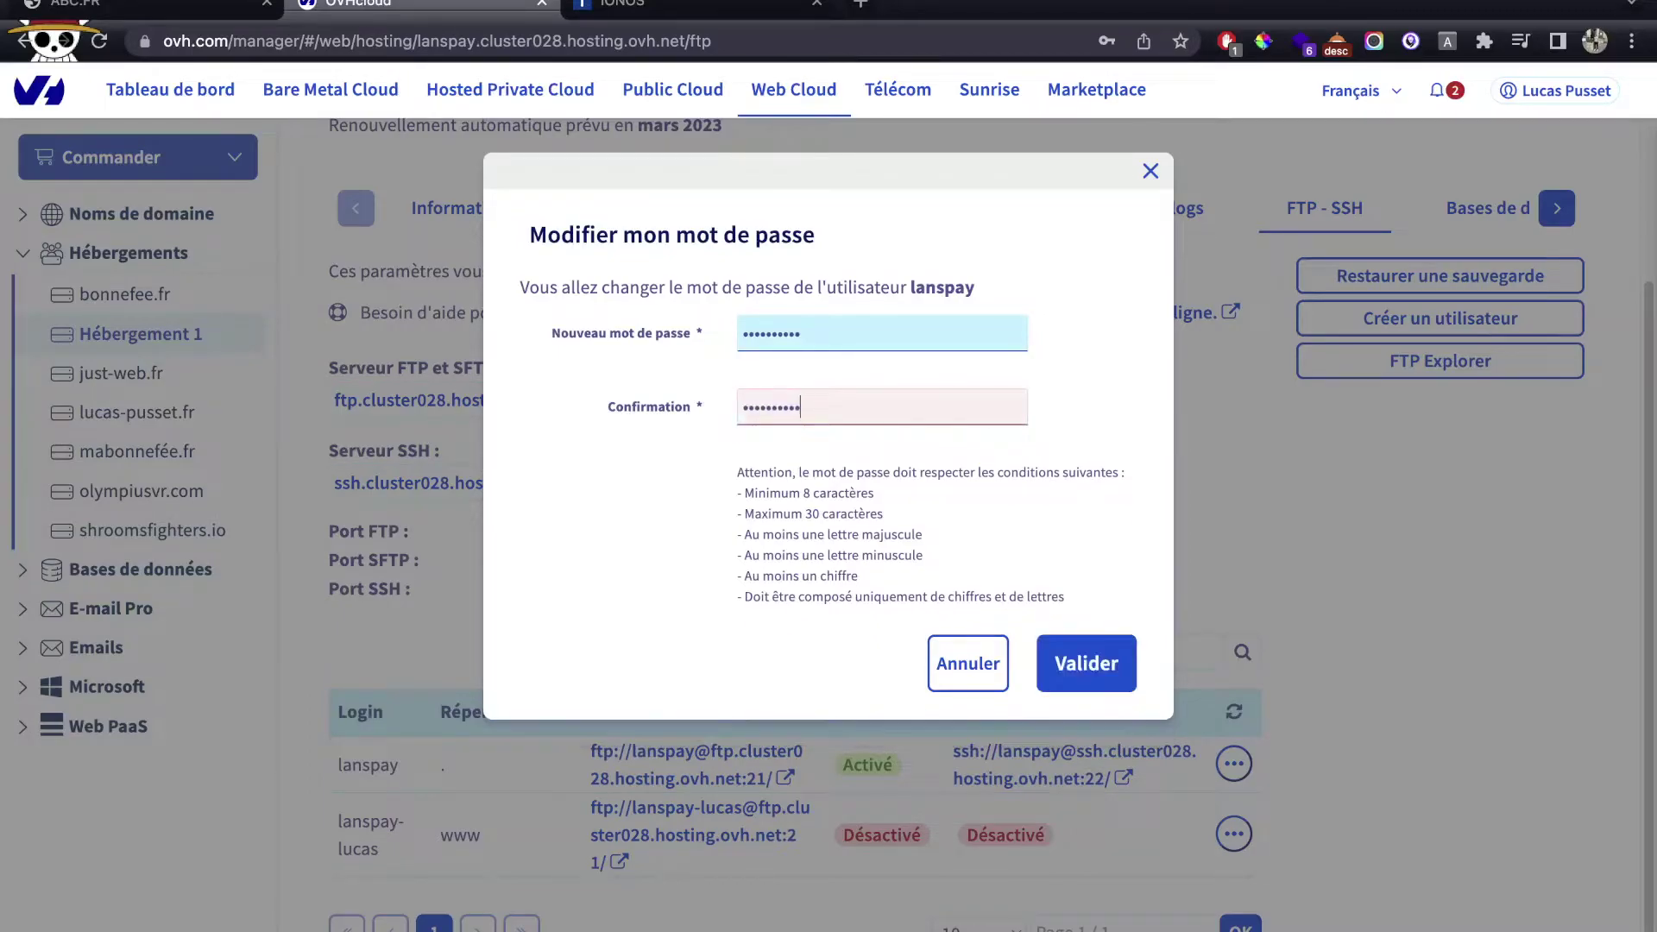
pyautogui.click(1079, 684)
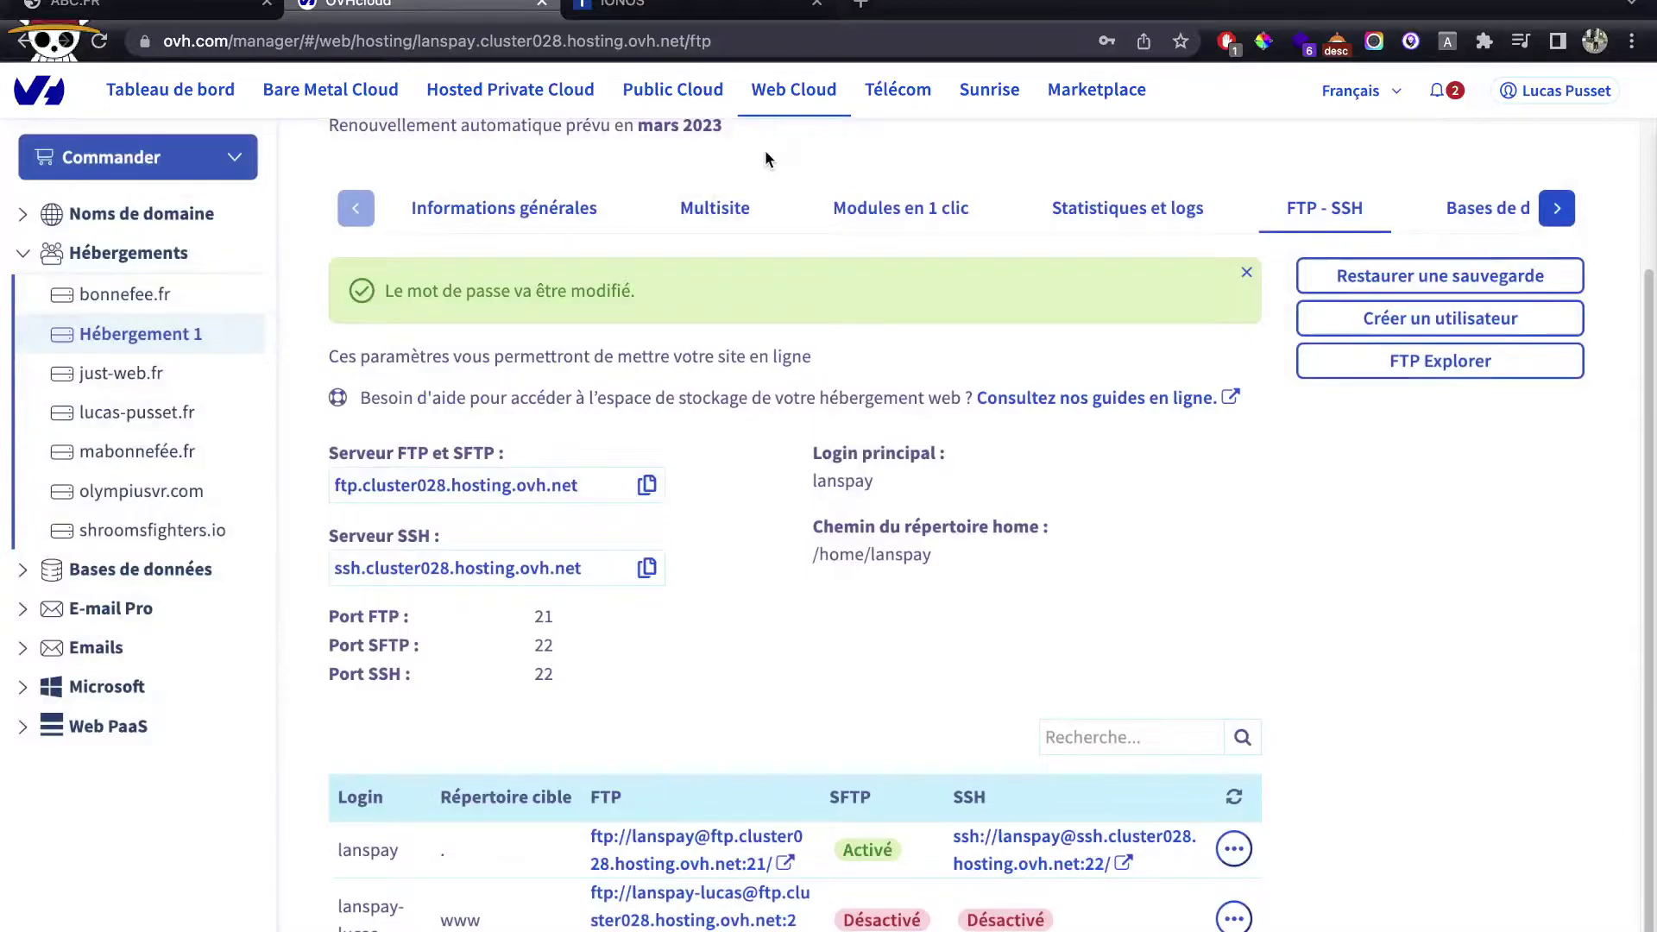
# Replace the password in FileZilla with the new FTP password and connect to view the server's folders.
pyautogui.hotkey('ctrl', 'Left')
pyautogui.doubleClick(657, 93)
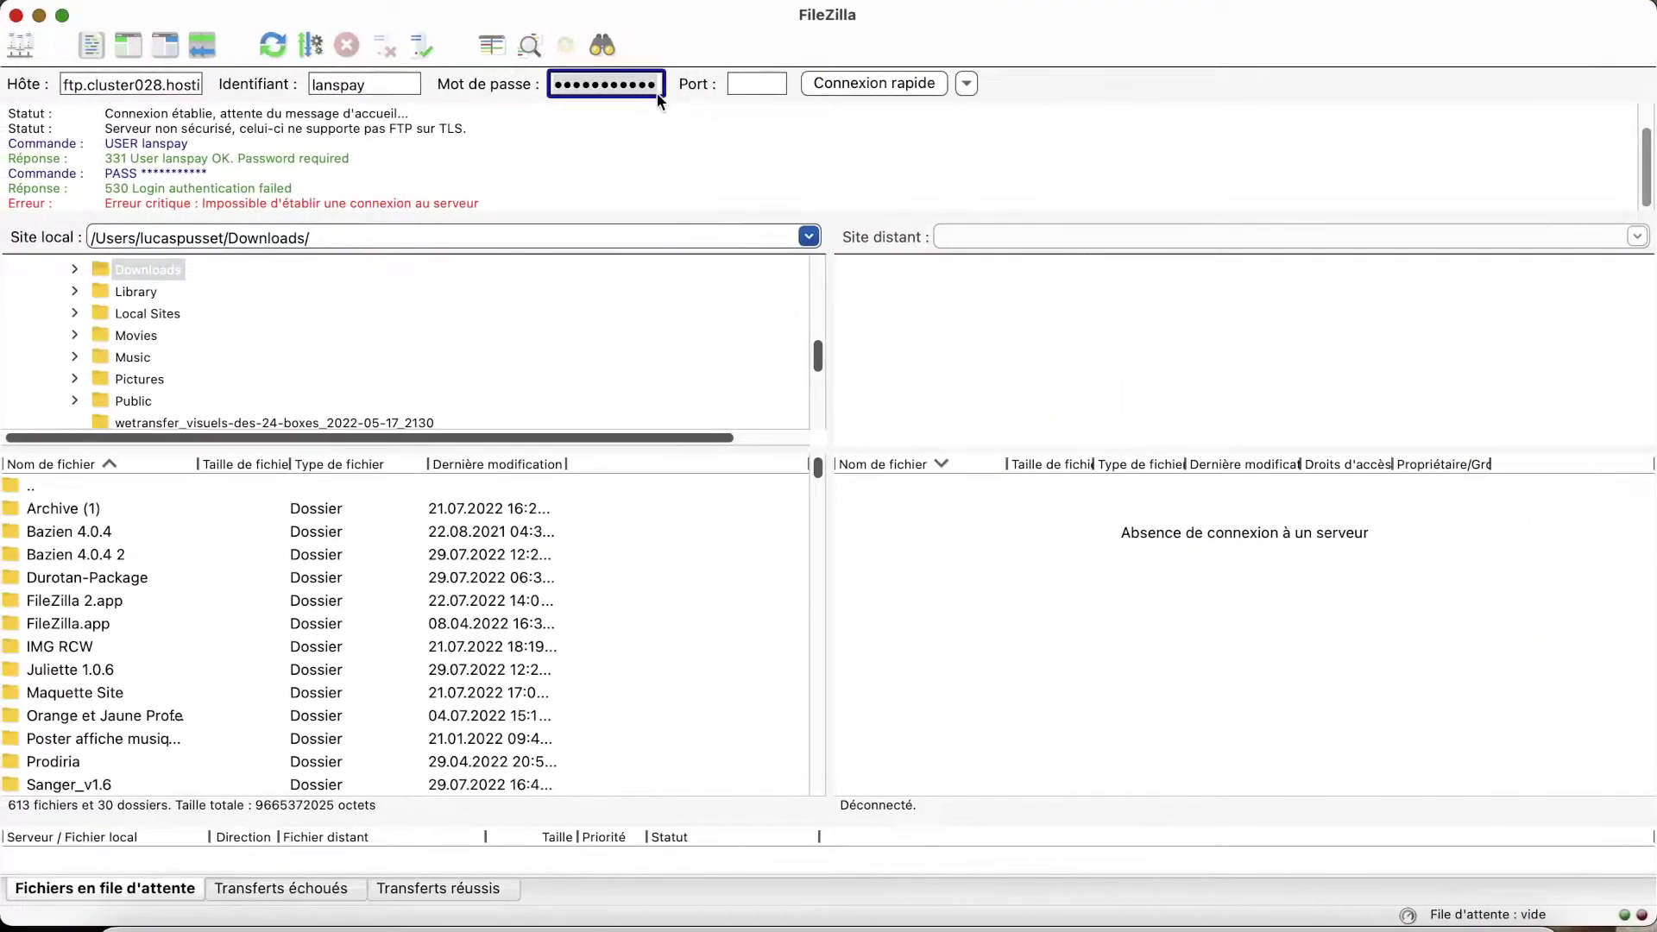
pyautogui.write('••••••••')
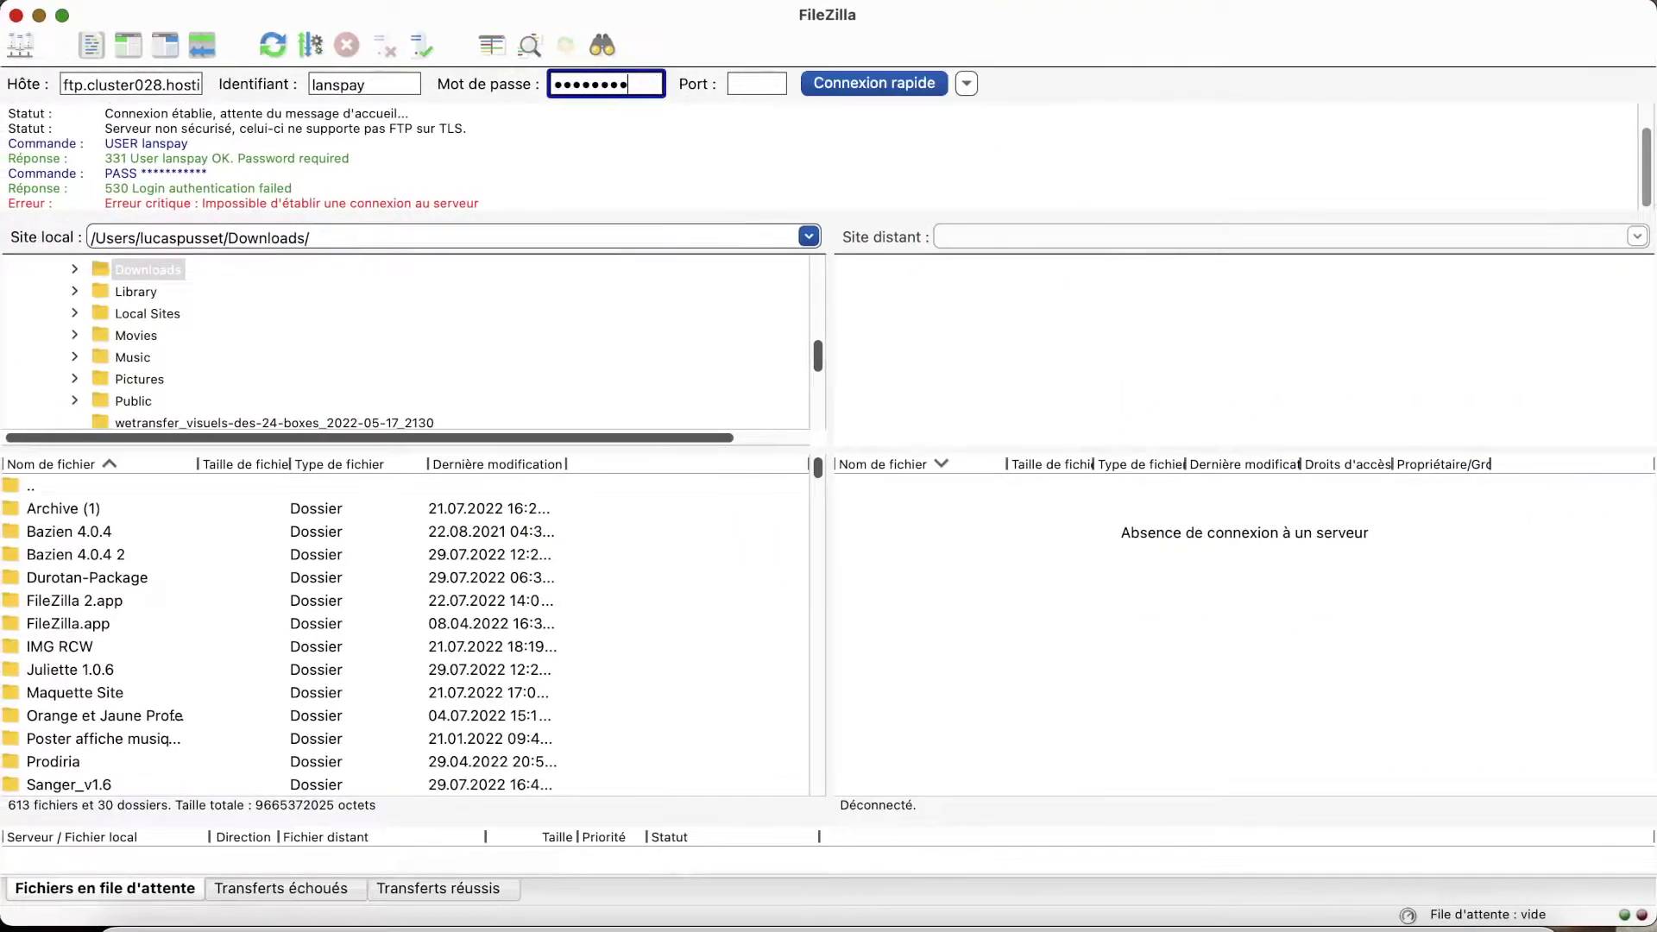
pyautogui.write('••')
pyautogui.click(849, 79)
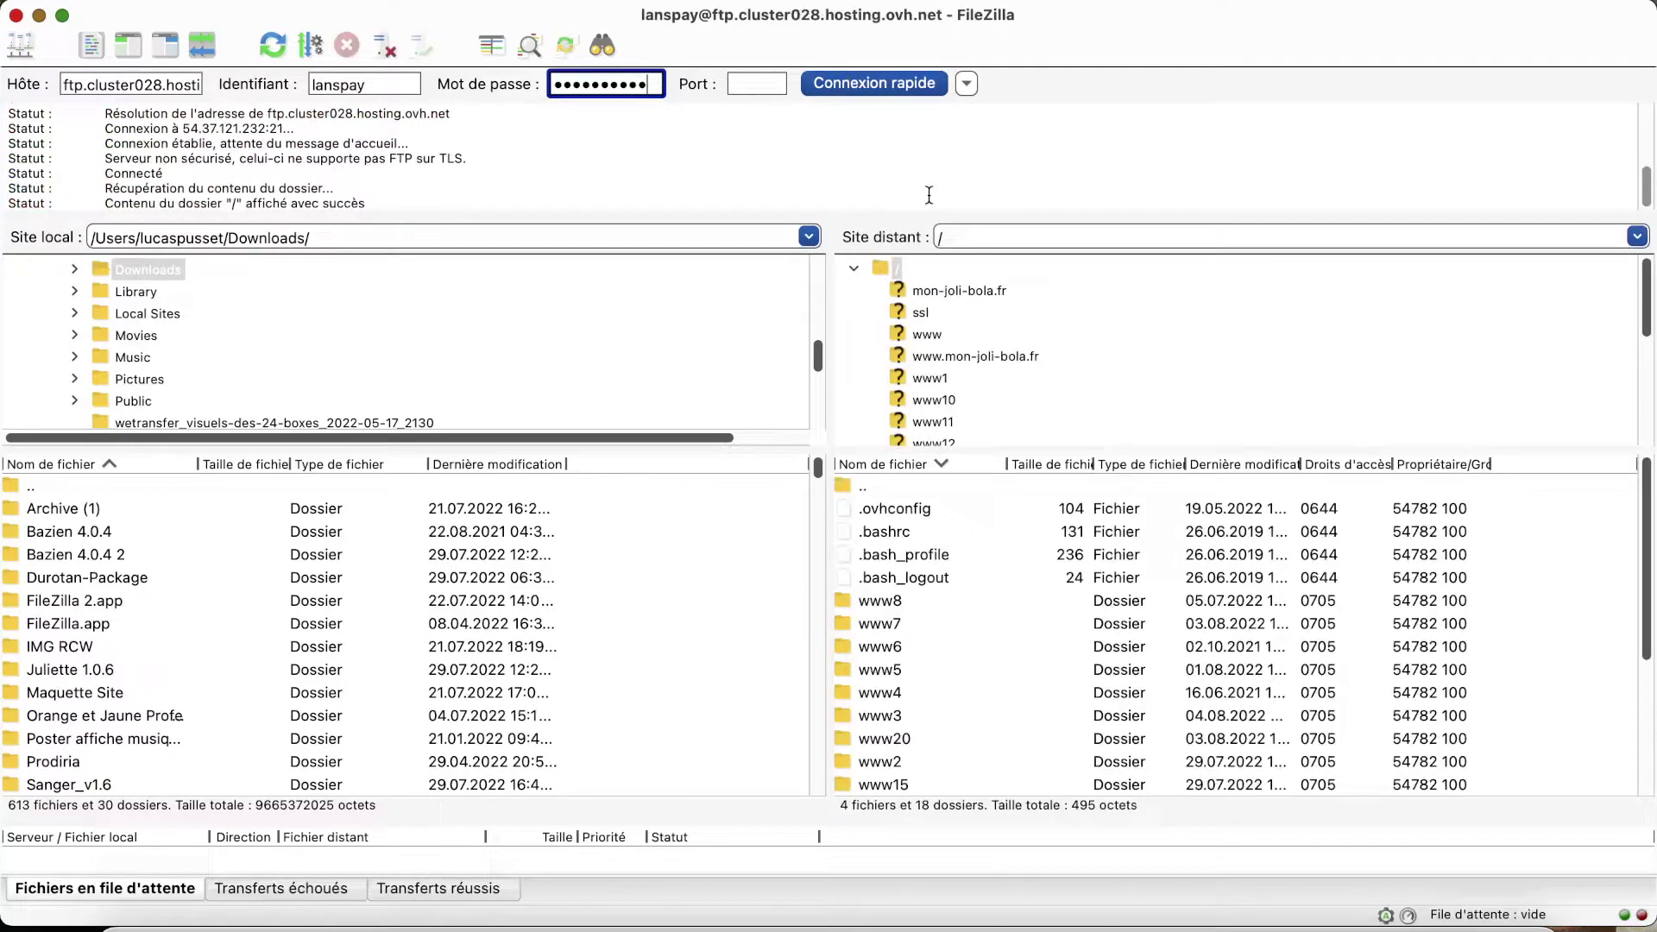
pyautogui.scroll(-2, 934, 312)
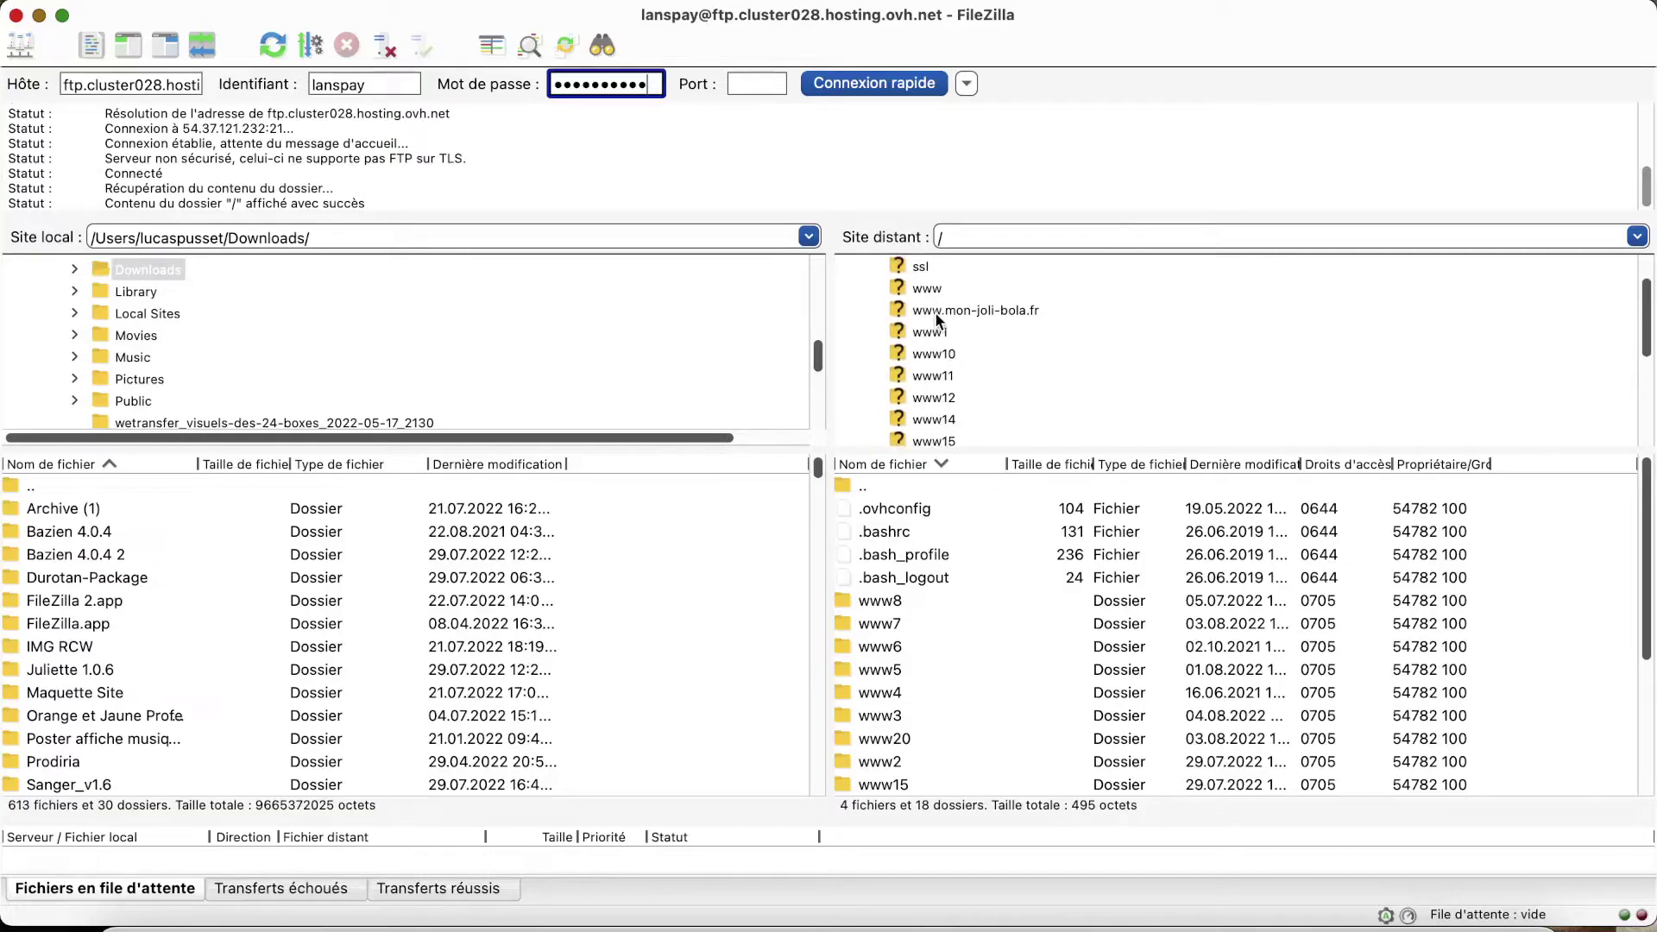
# Switch to IONOS in the browser, review the FTP access under the hosting's SFTP & SSH administration, and close the page.
pyautogui.hotkey('ctrl', 'Right')
pyautogui.click(542, 3)
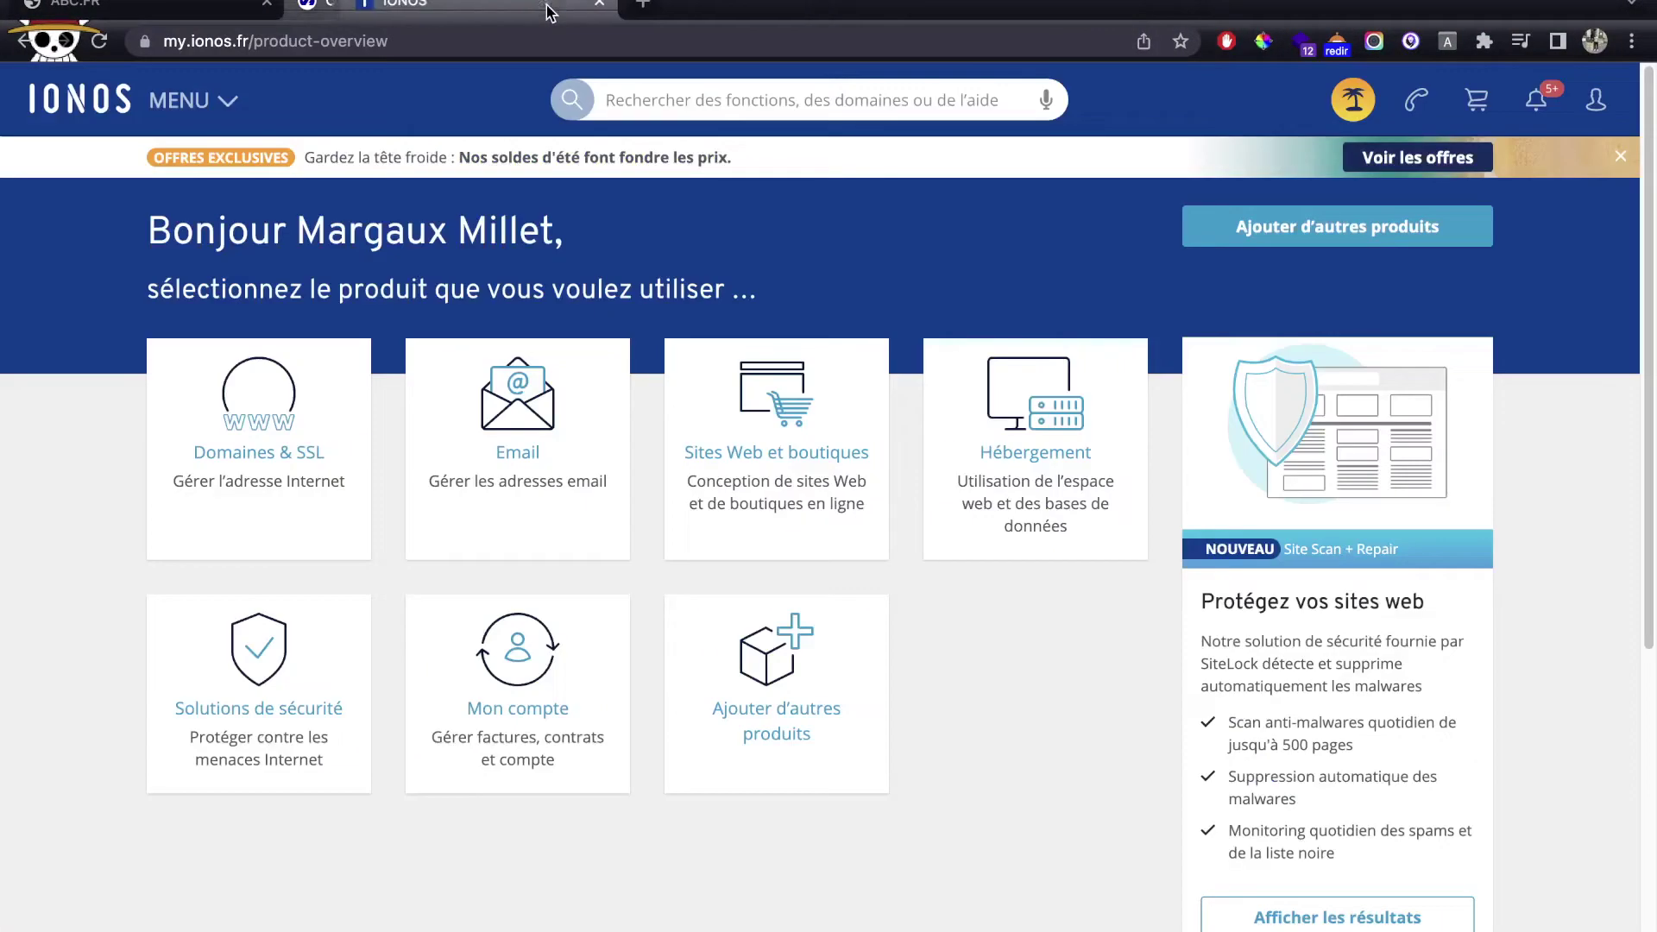
pyautogui.click(1007, 472)
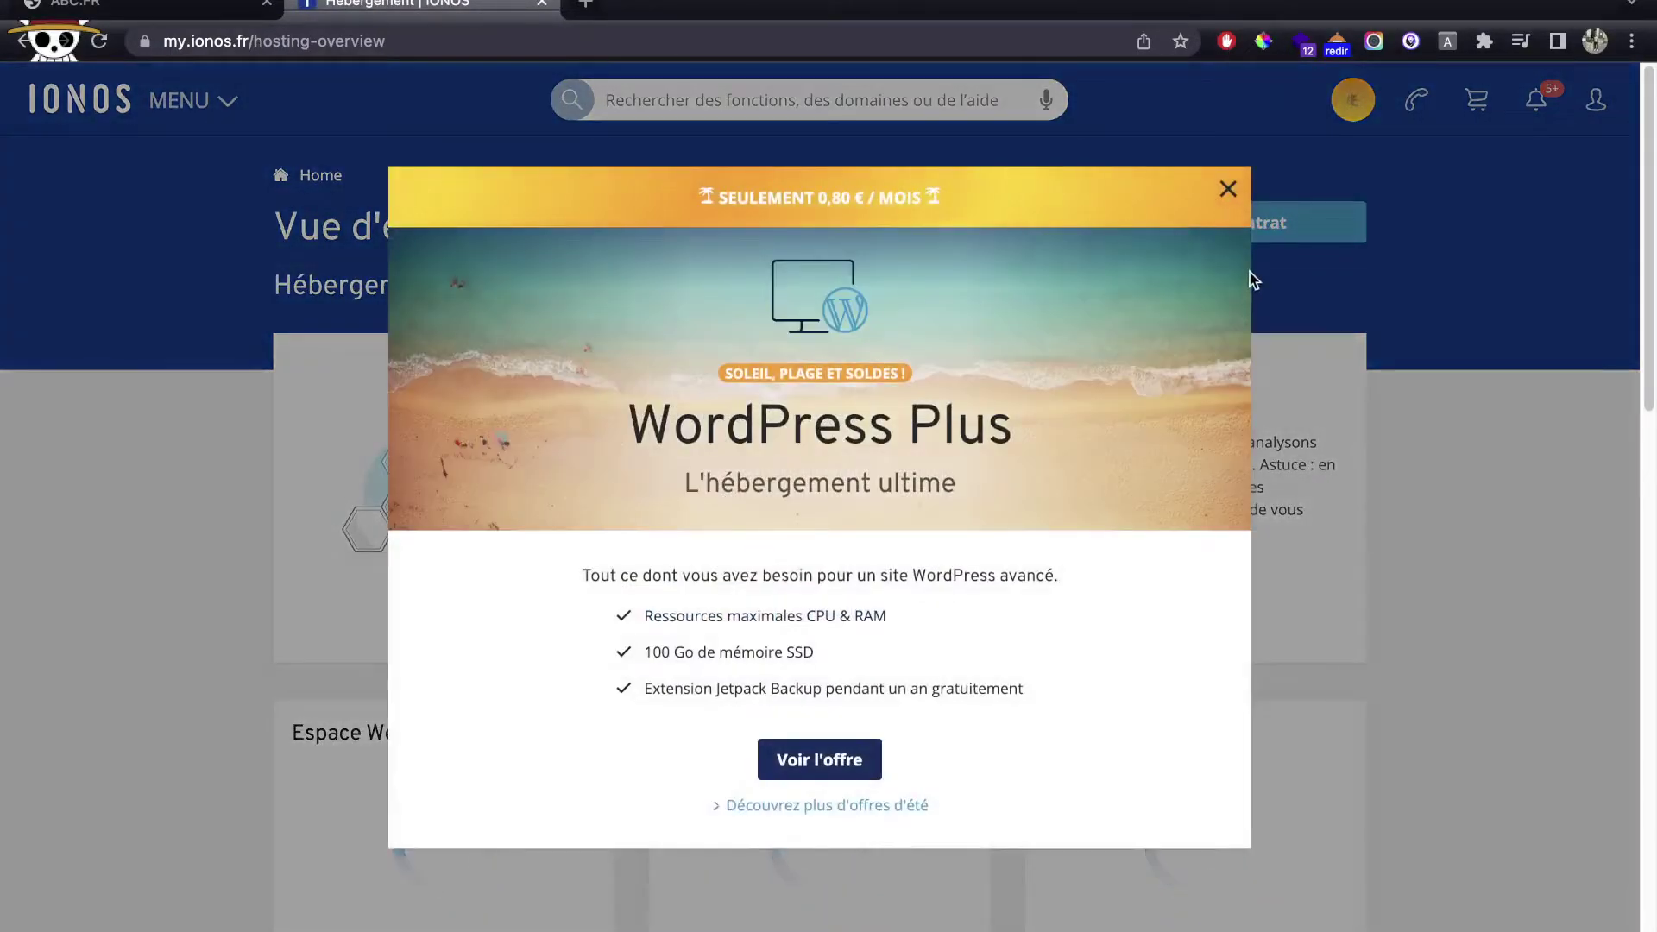
pyautogui.click(1227, 192)
pyautogui.scroll(-2, 795, 828)
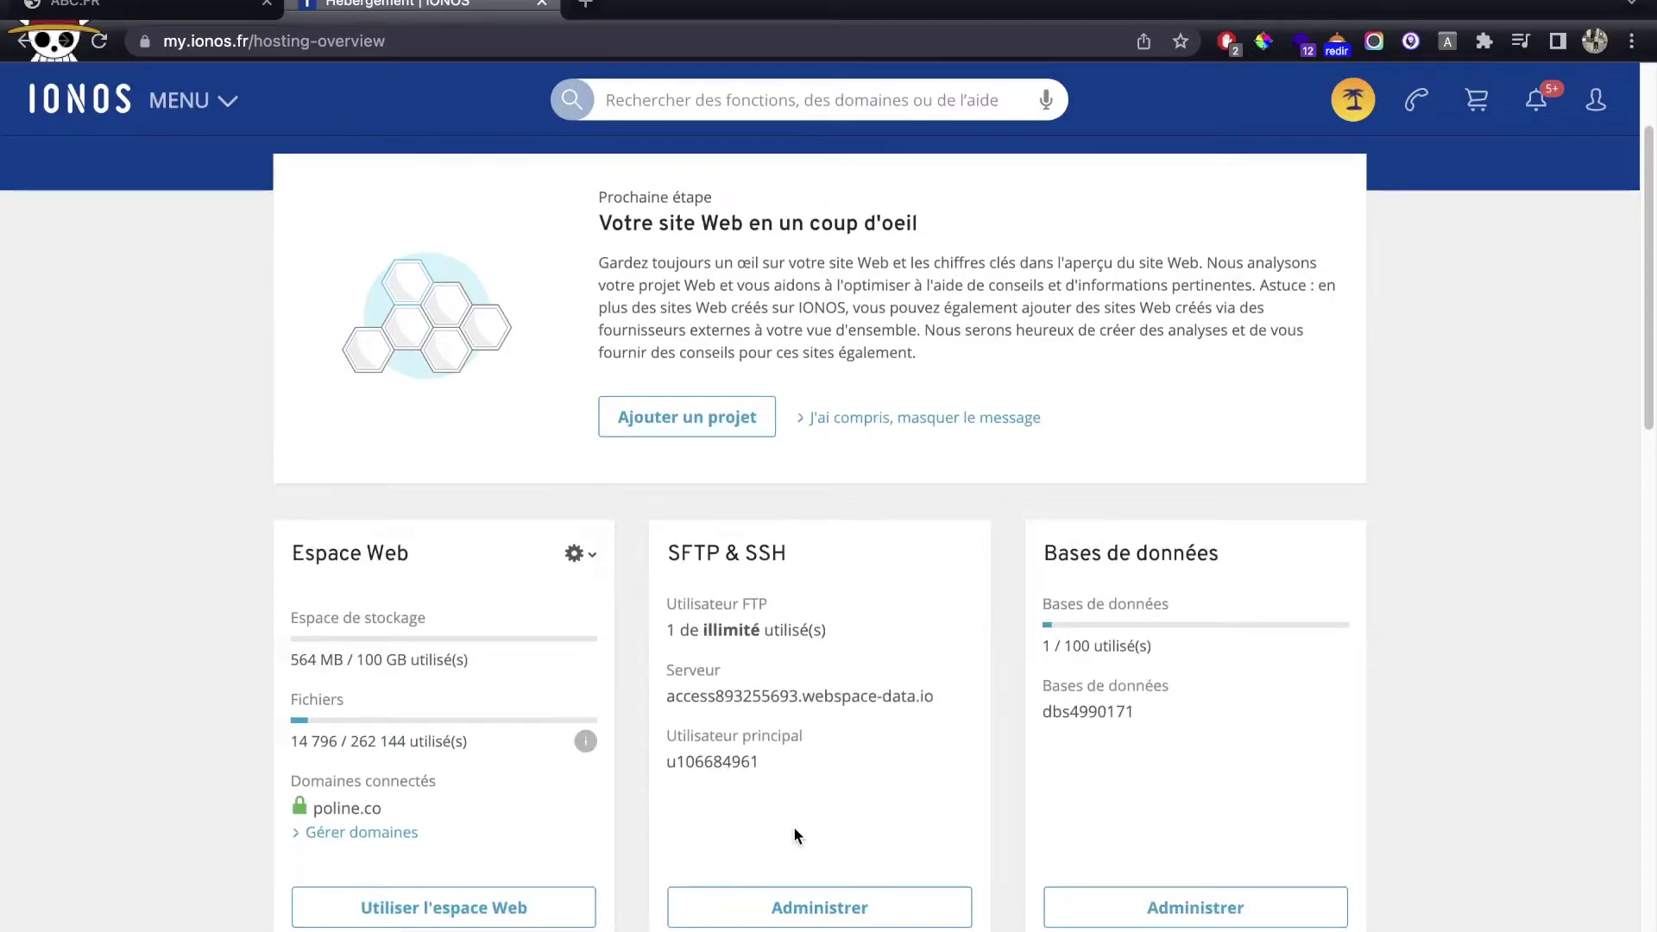
pyautogui.click(787, 912)
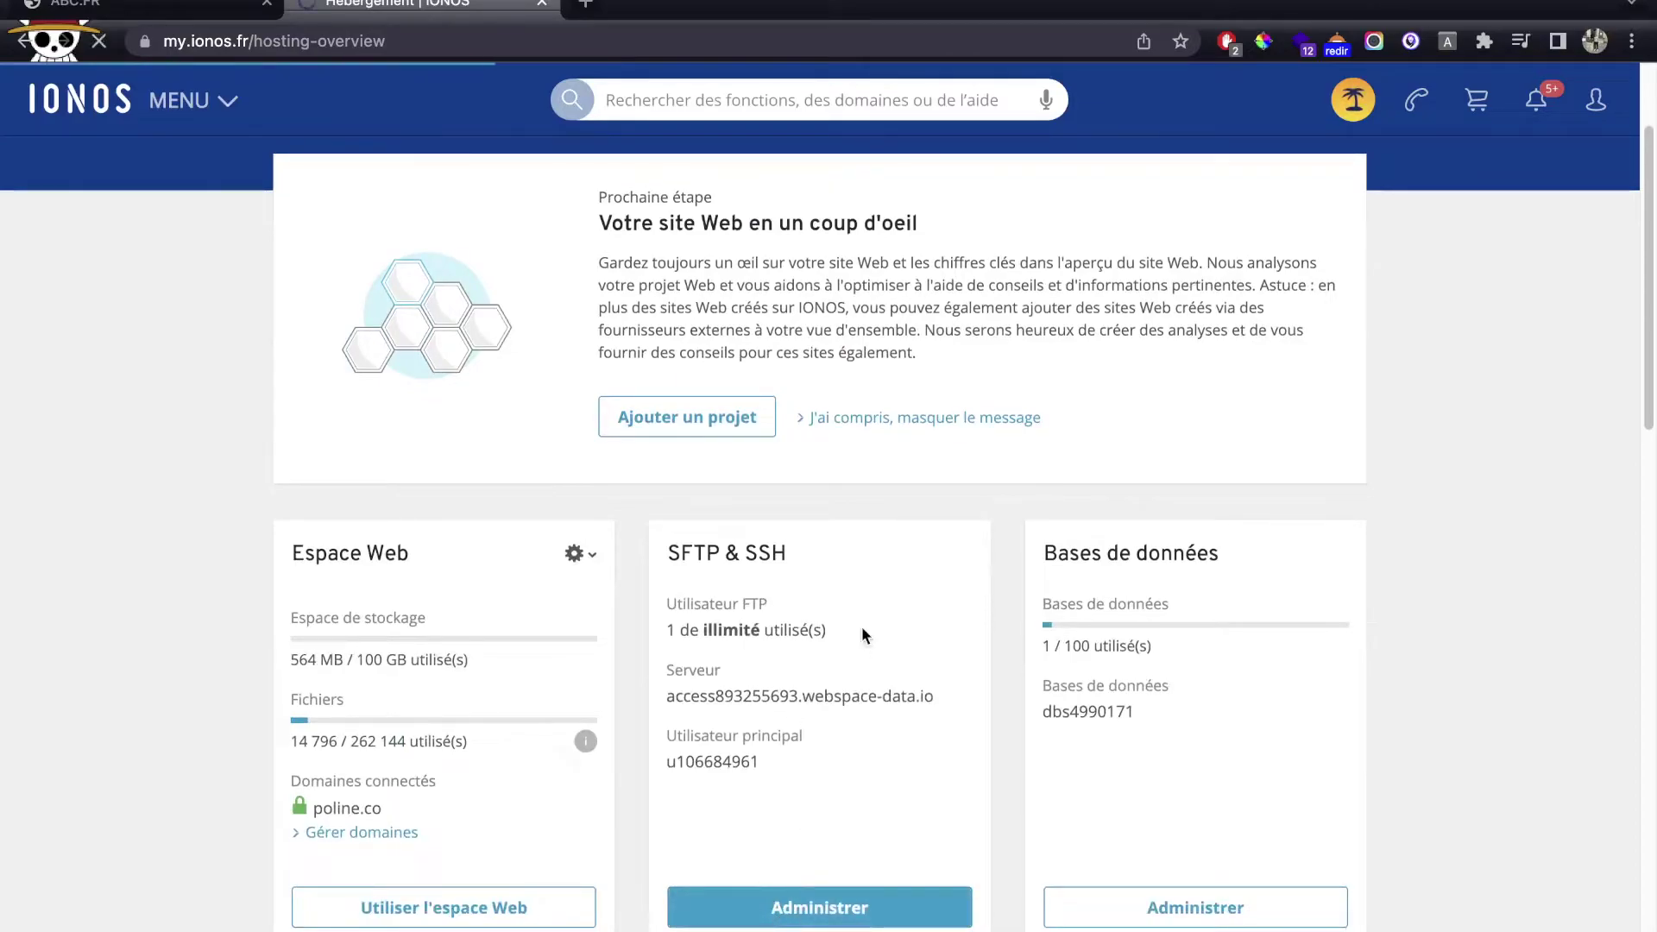
pyautogui.scroll(-2, 863, 636)
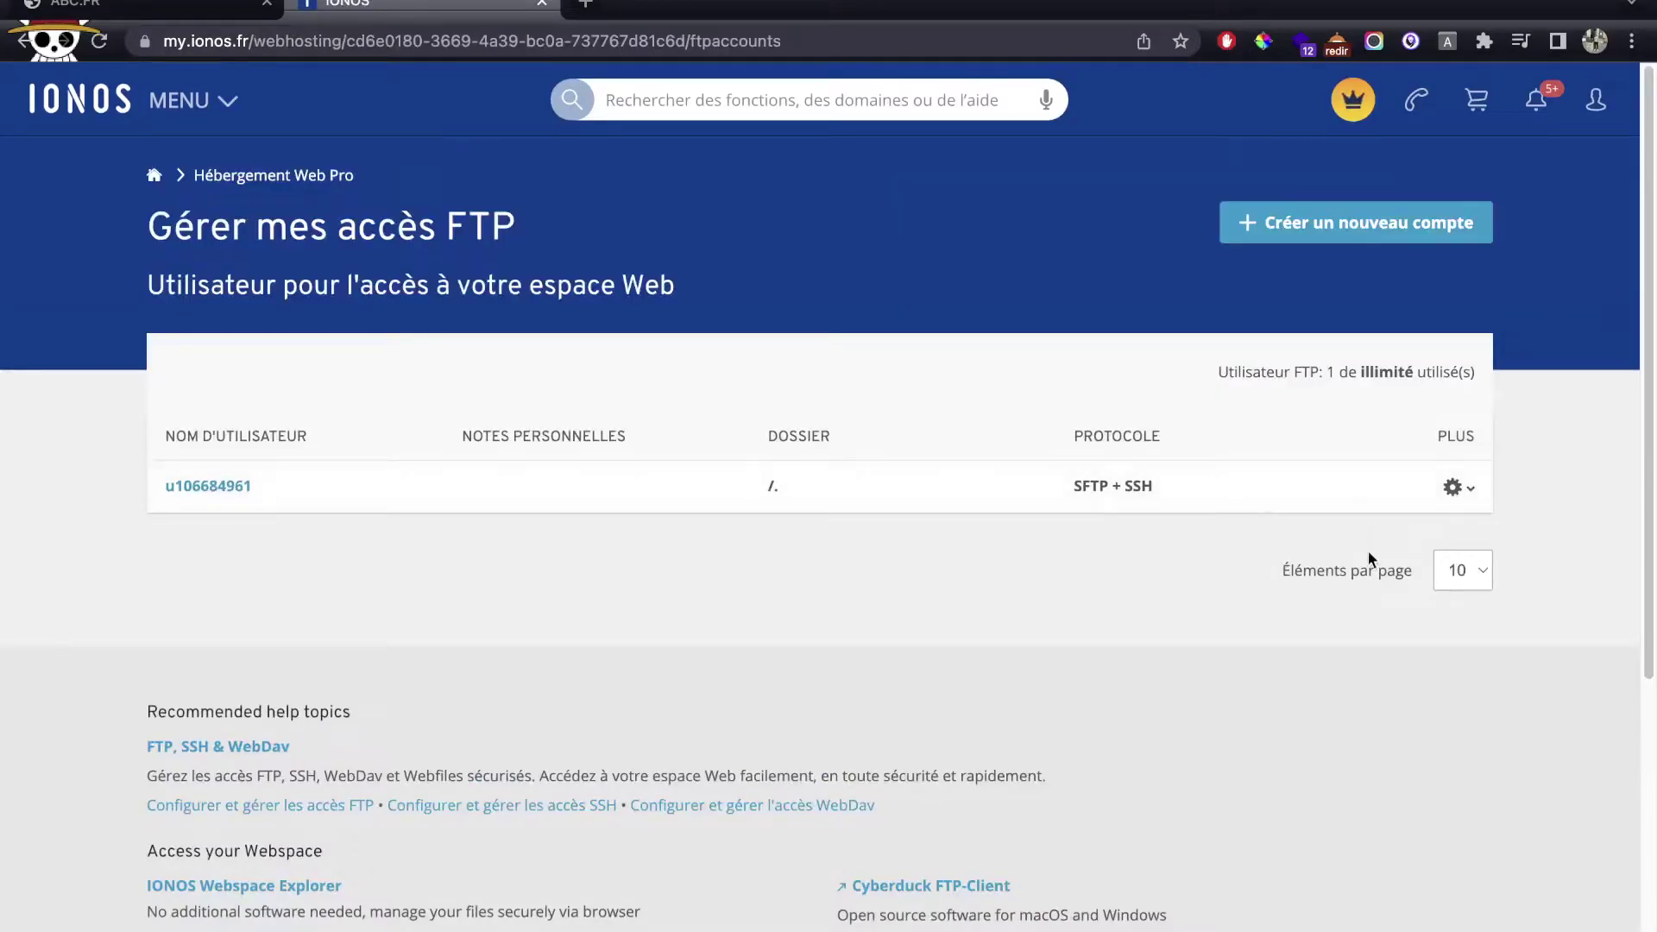
pyautogui.click(544, 3)
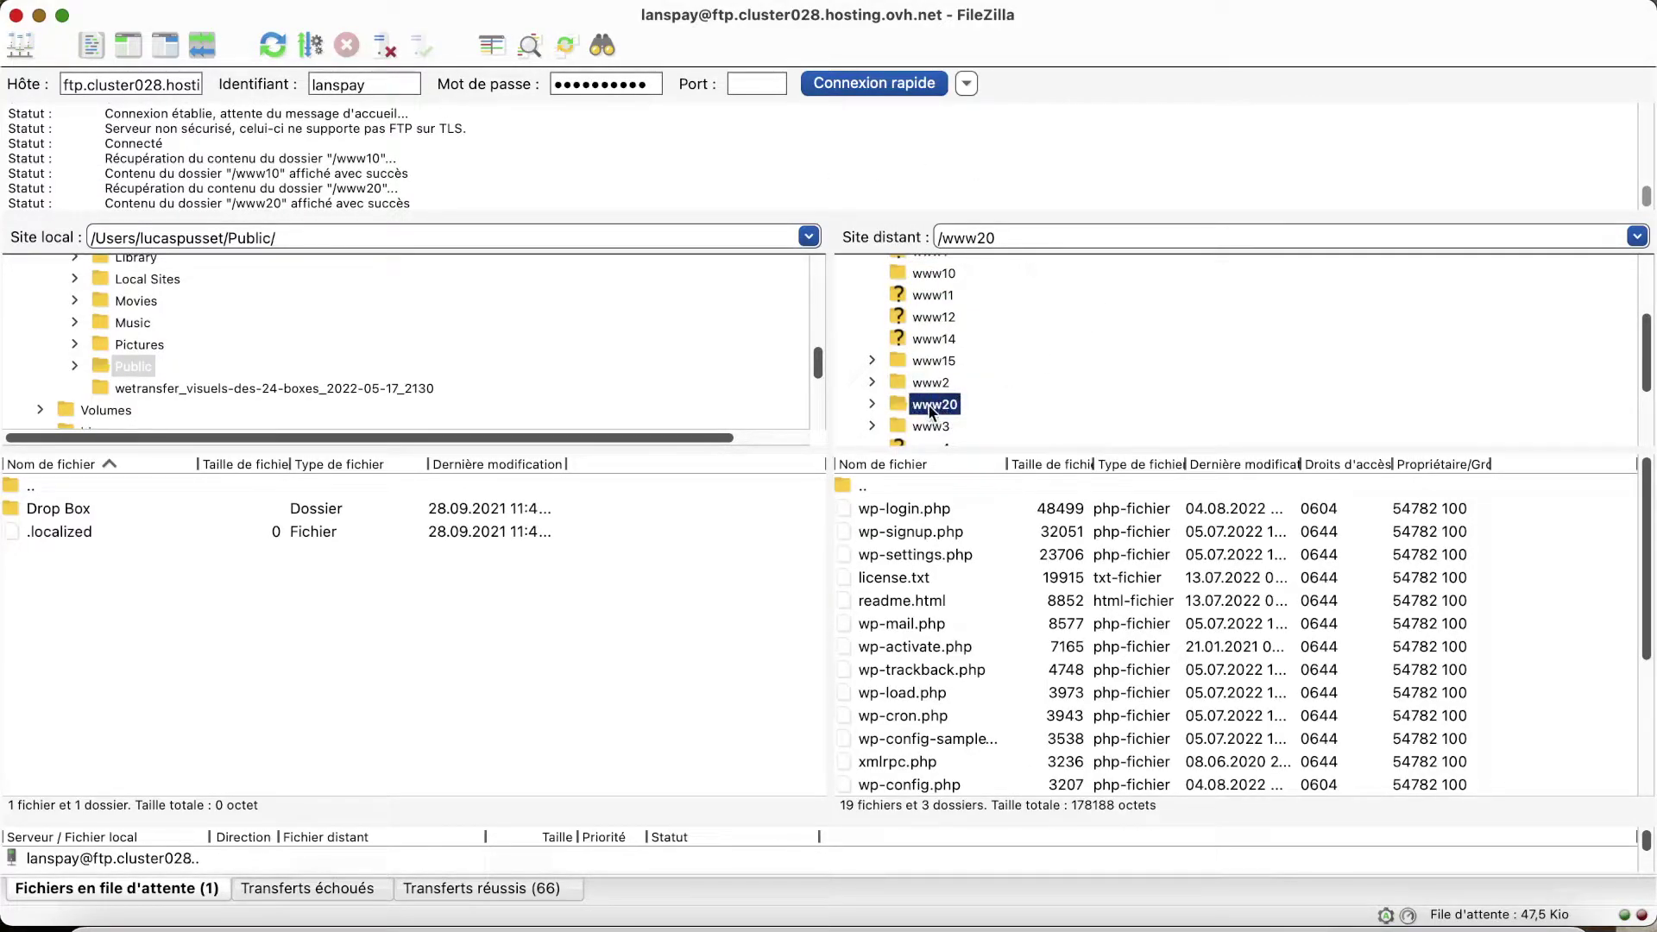
# Download wp-login.php from the remote www20 folder to the local Public folder in FileZilla.
pyautogui.click(913, 507)
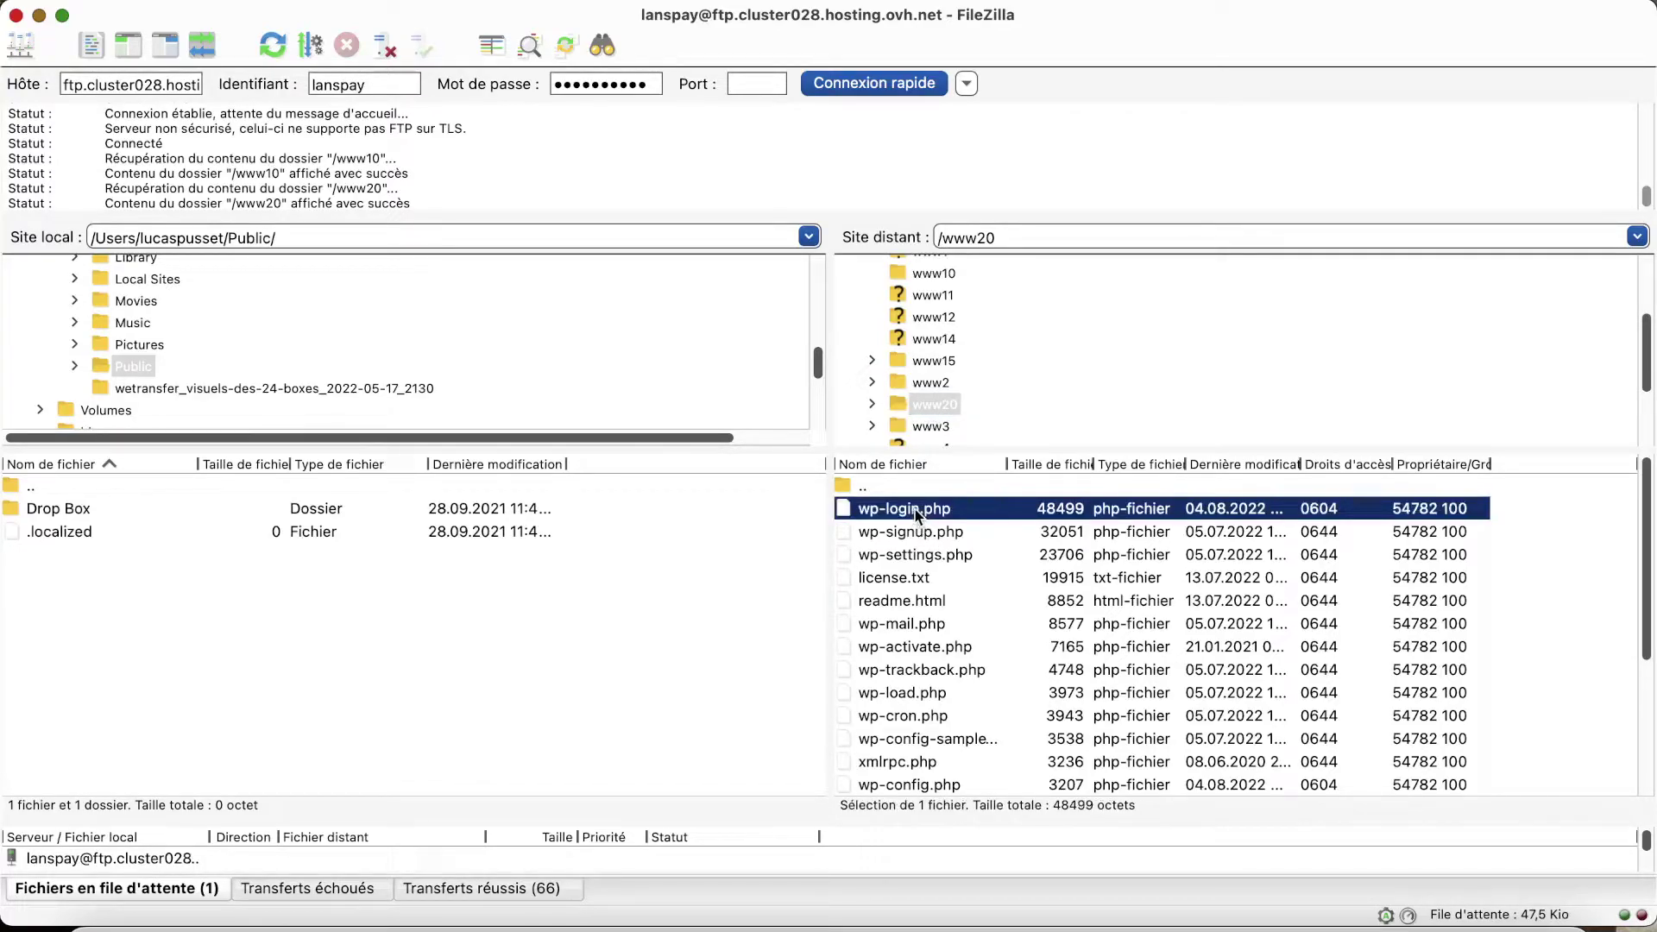
pyautogui.doubleClick(977, 509)
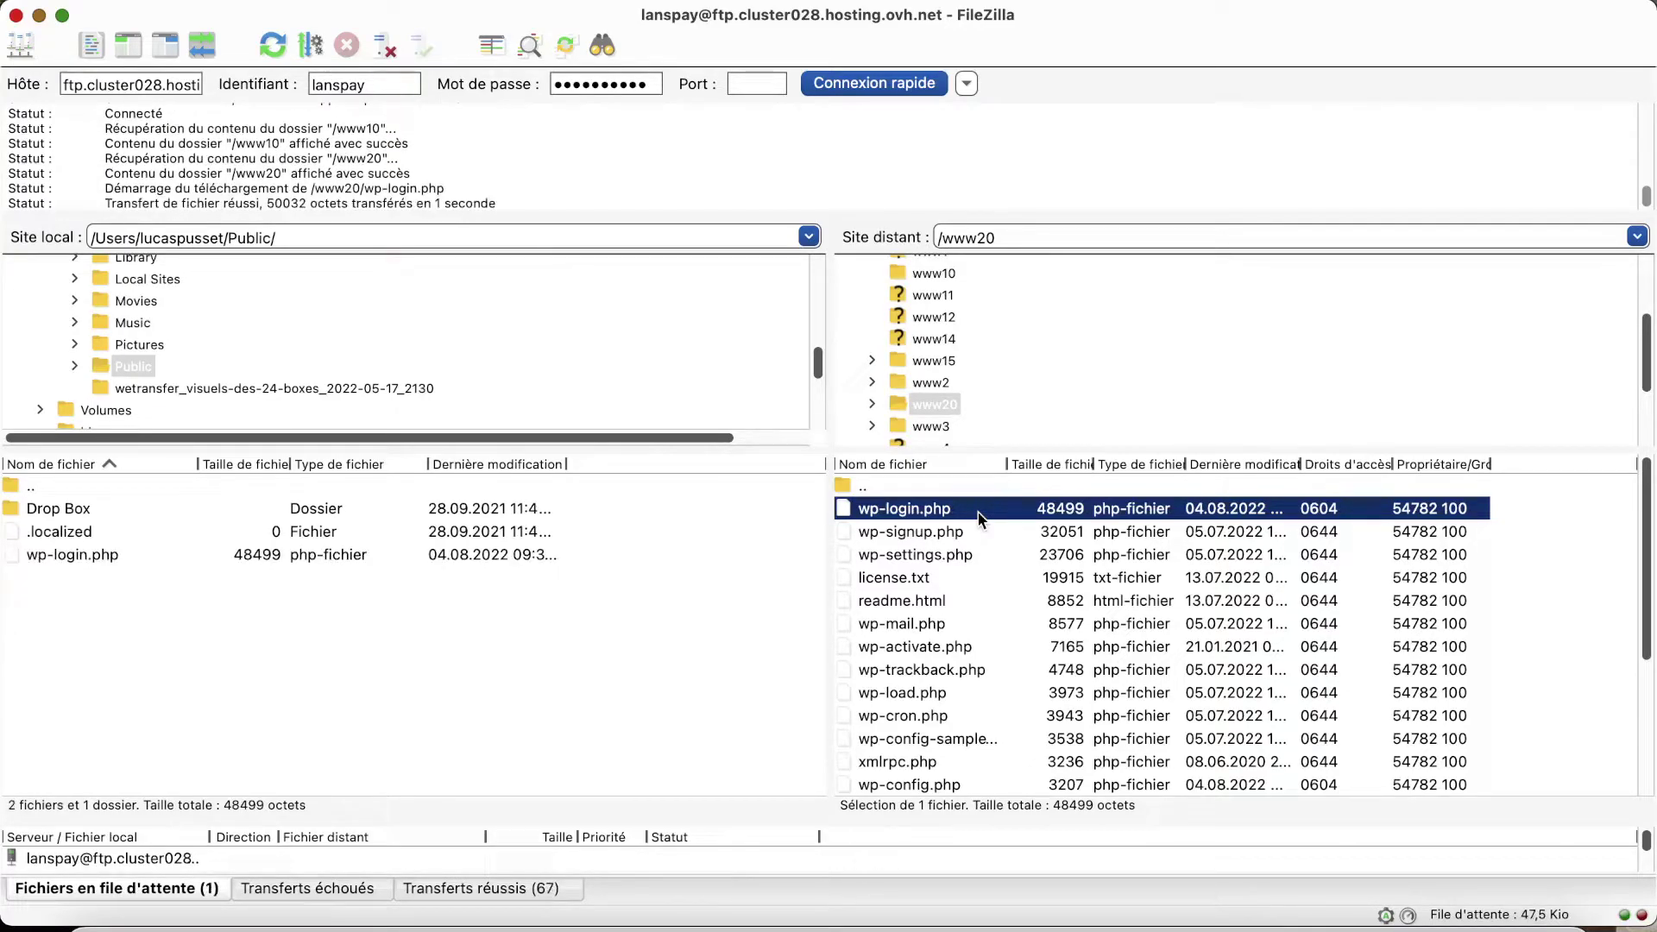
pyautogui.doubleClick(965, 511)
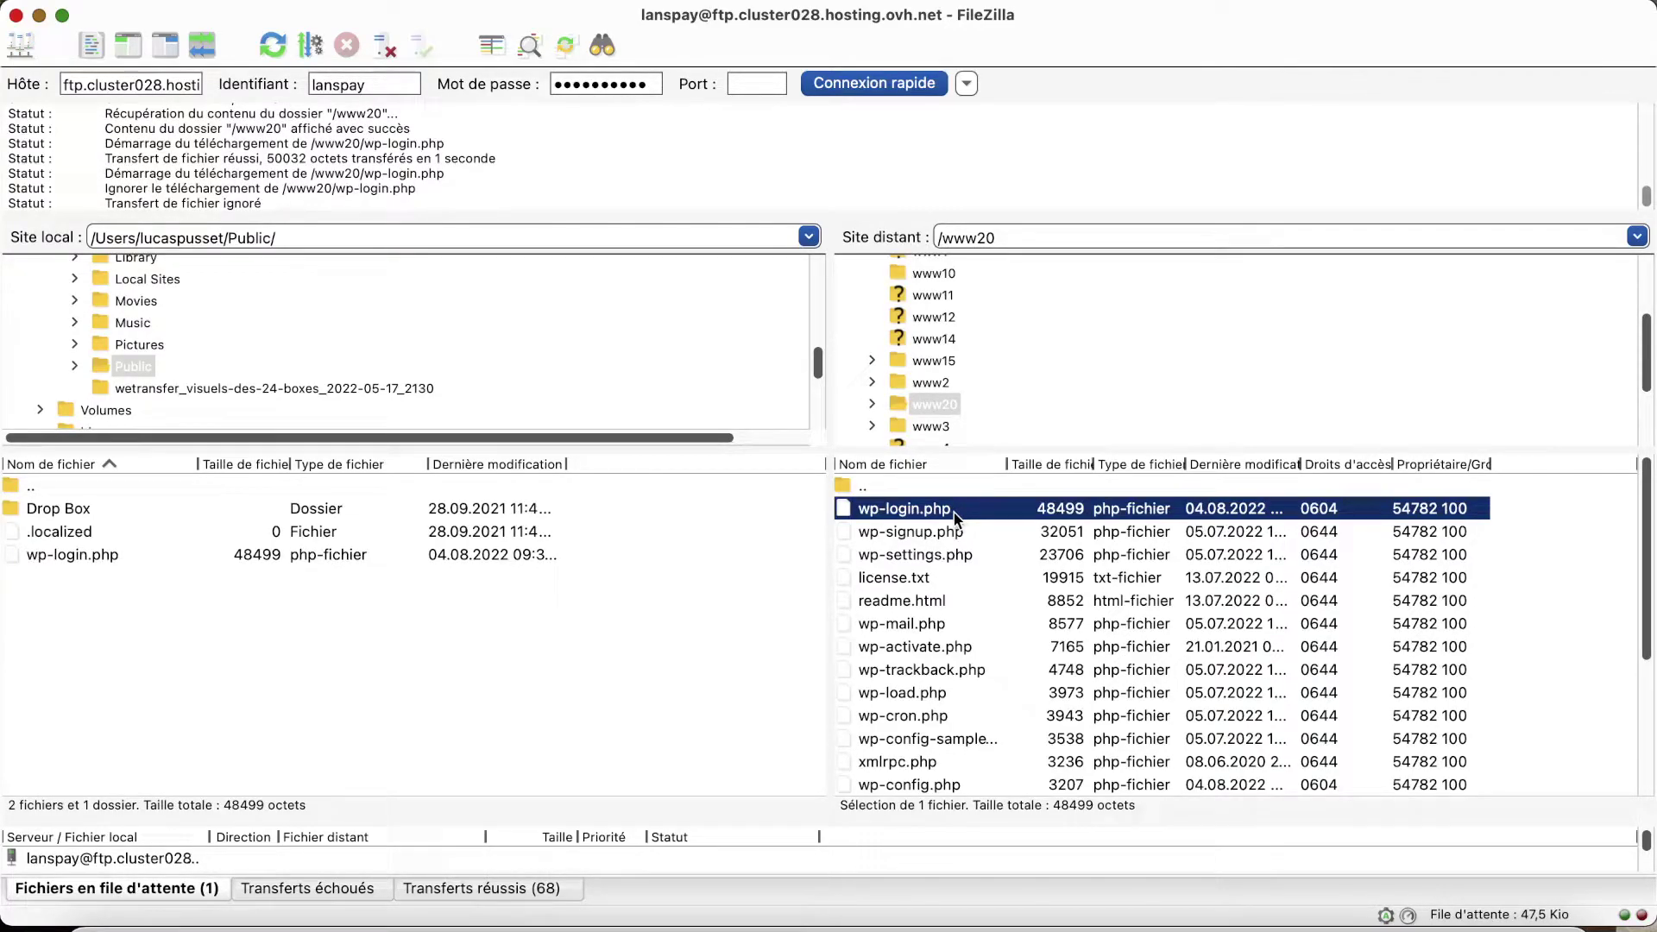
pyautogui.doubleClick(956, 517)
# Open the remote wp-login.php for editing, choosing to reopen the local file.
pyautogui.rightClick(955, 518)
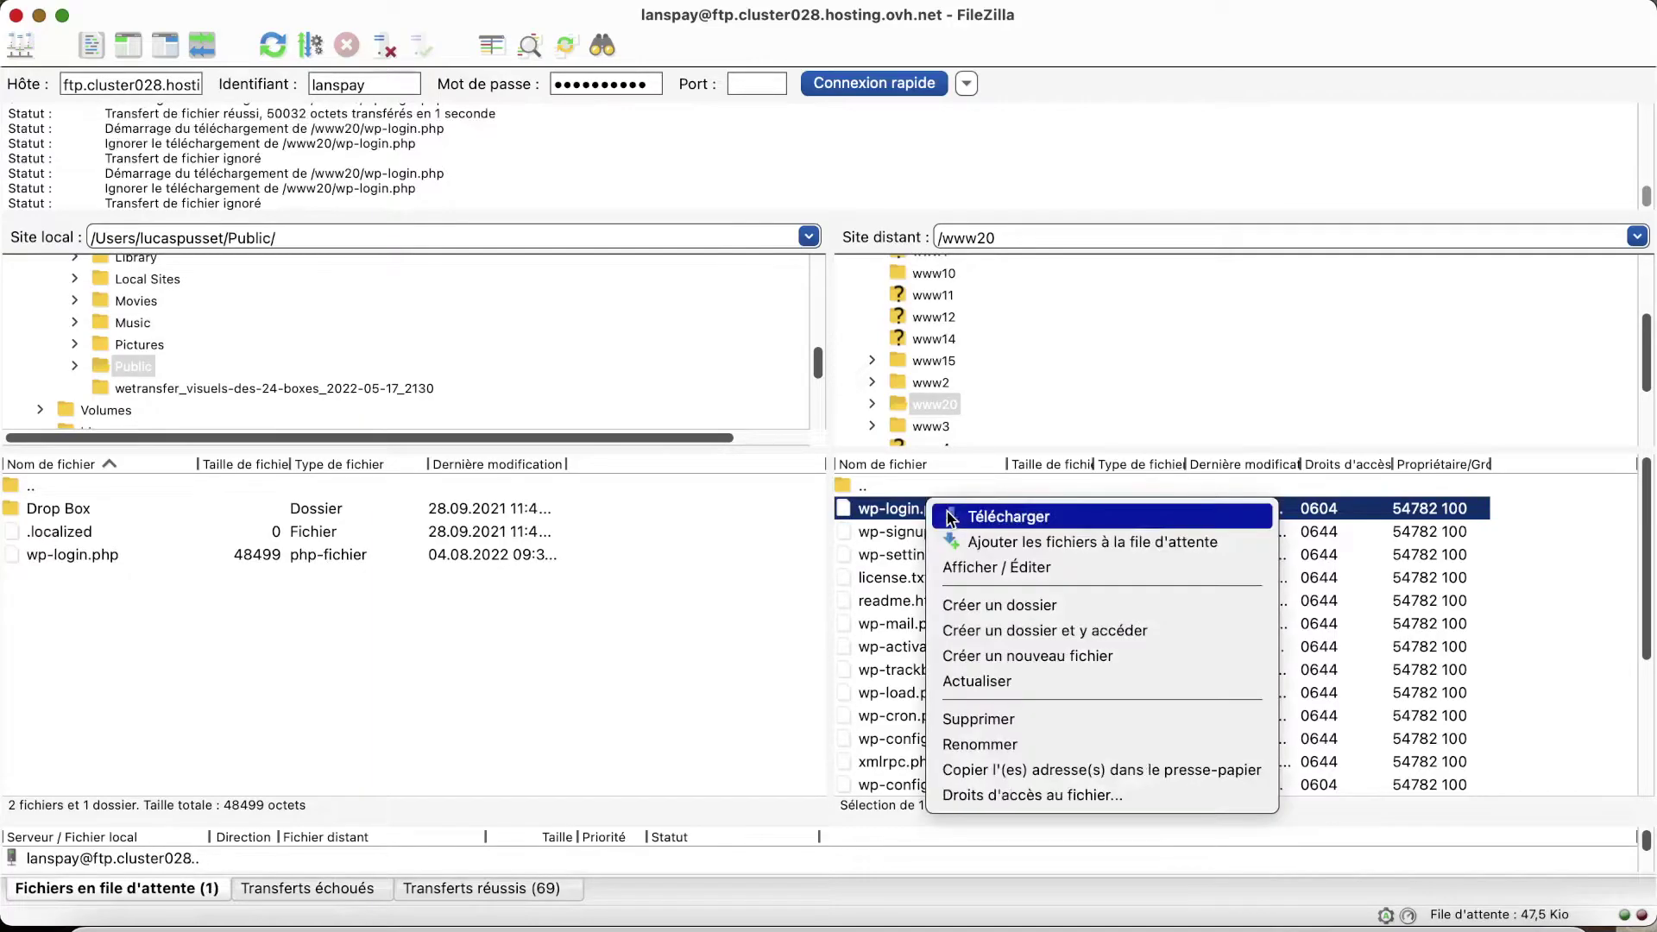
pyautogui.click(958, 566)
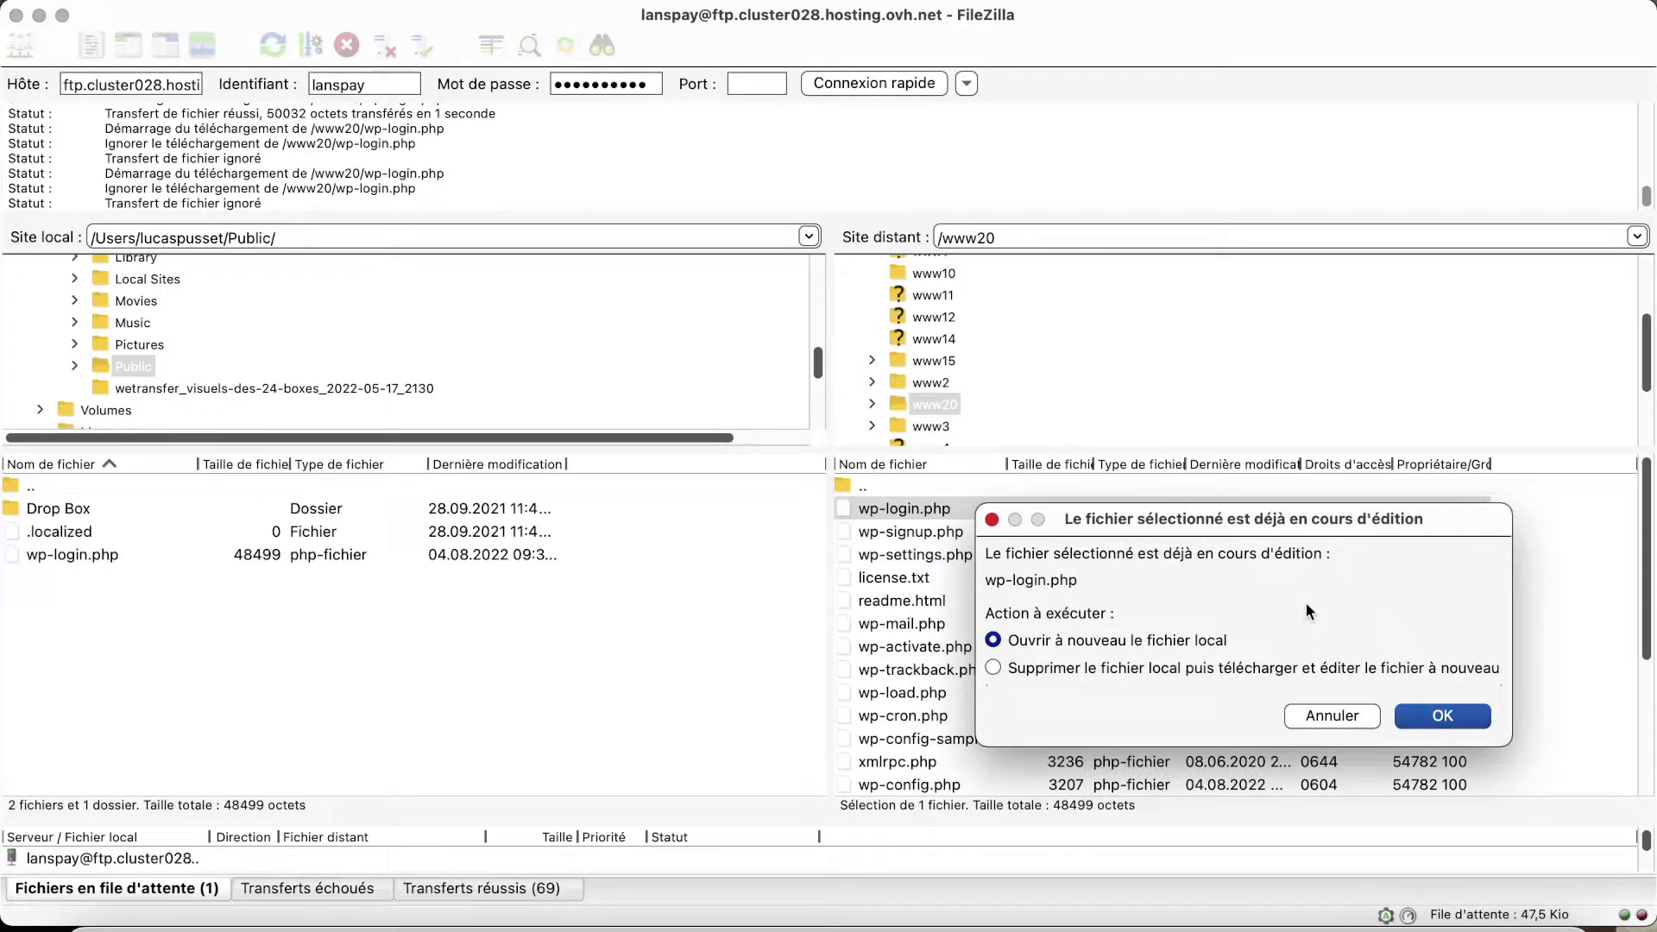
pyautogui.click(1443, 716)
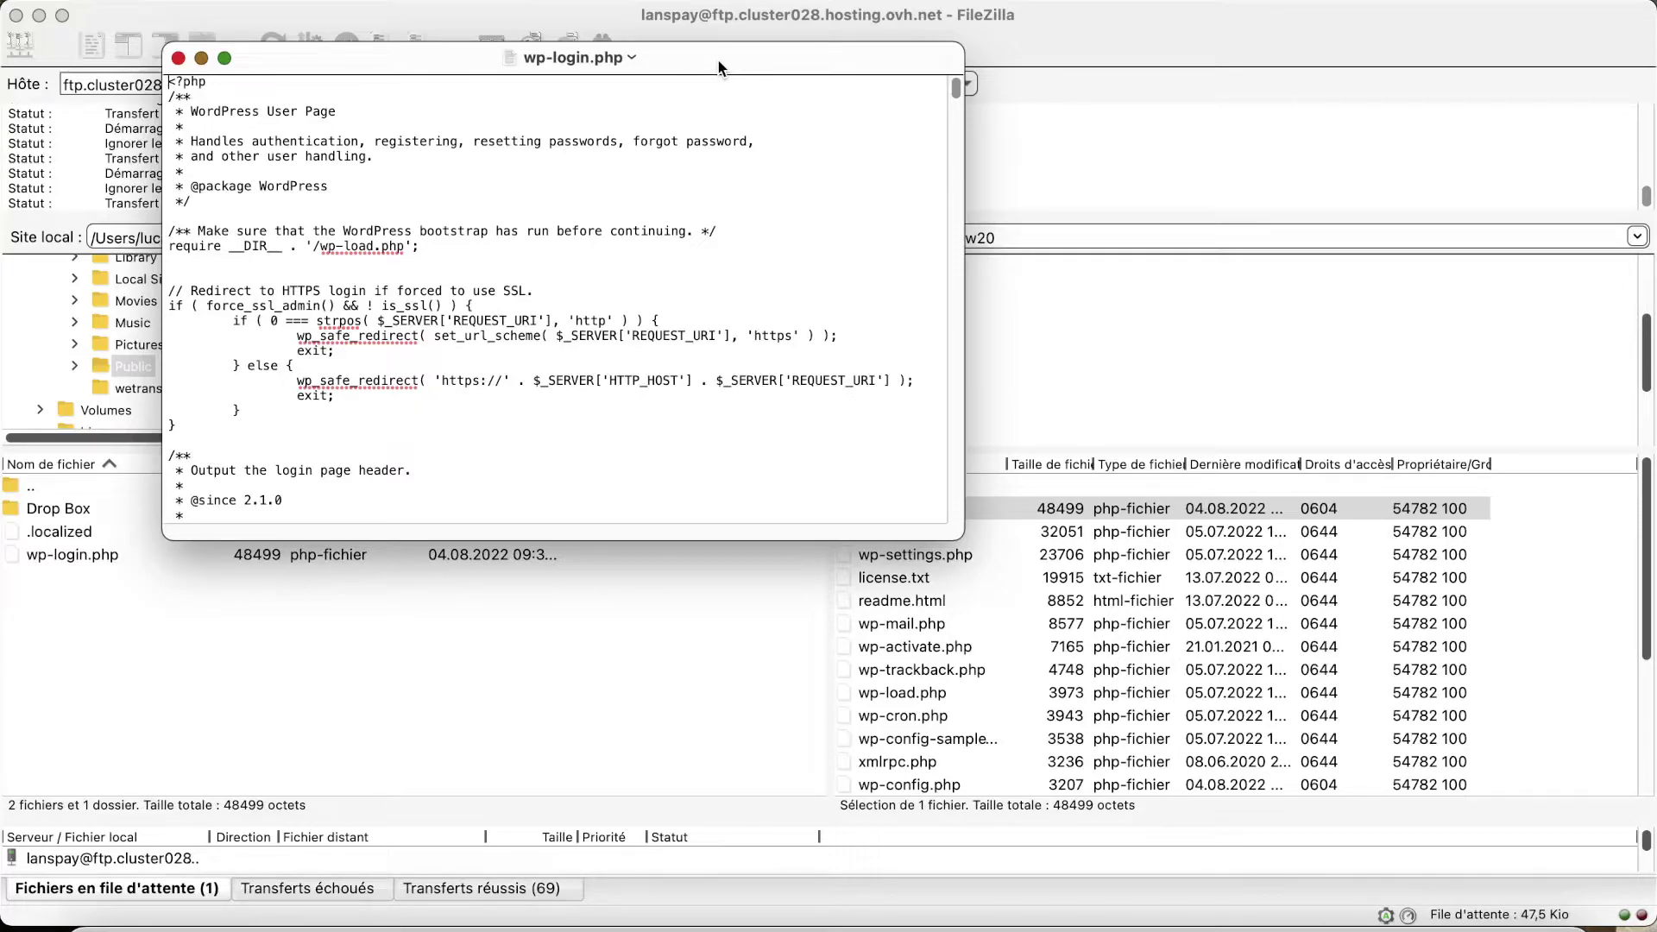
pyautogui.moveTo(670, 50); pyautogui.dragTo(986, 57)
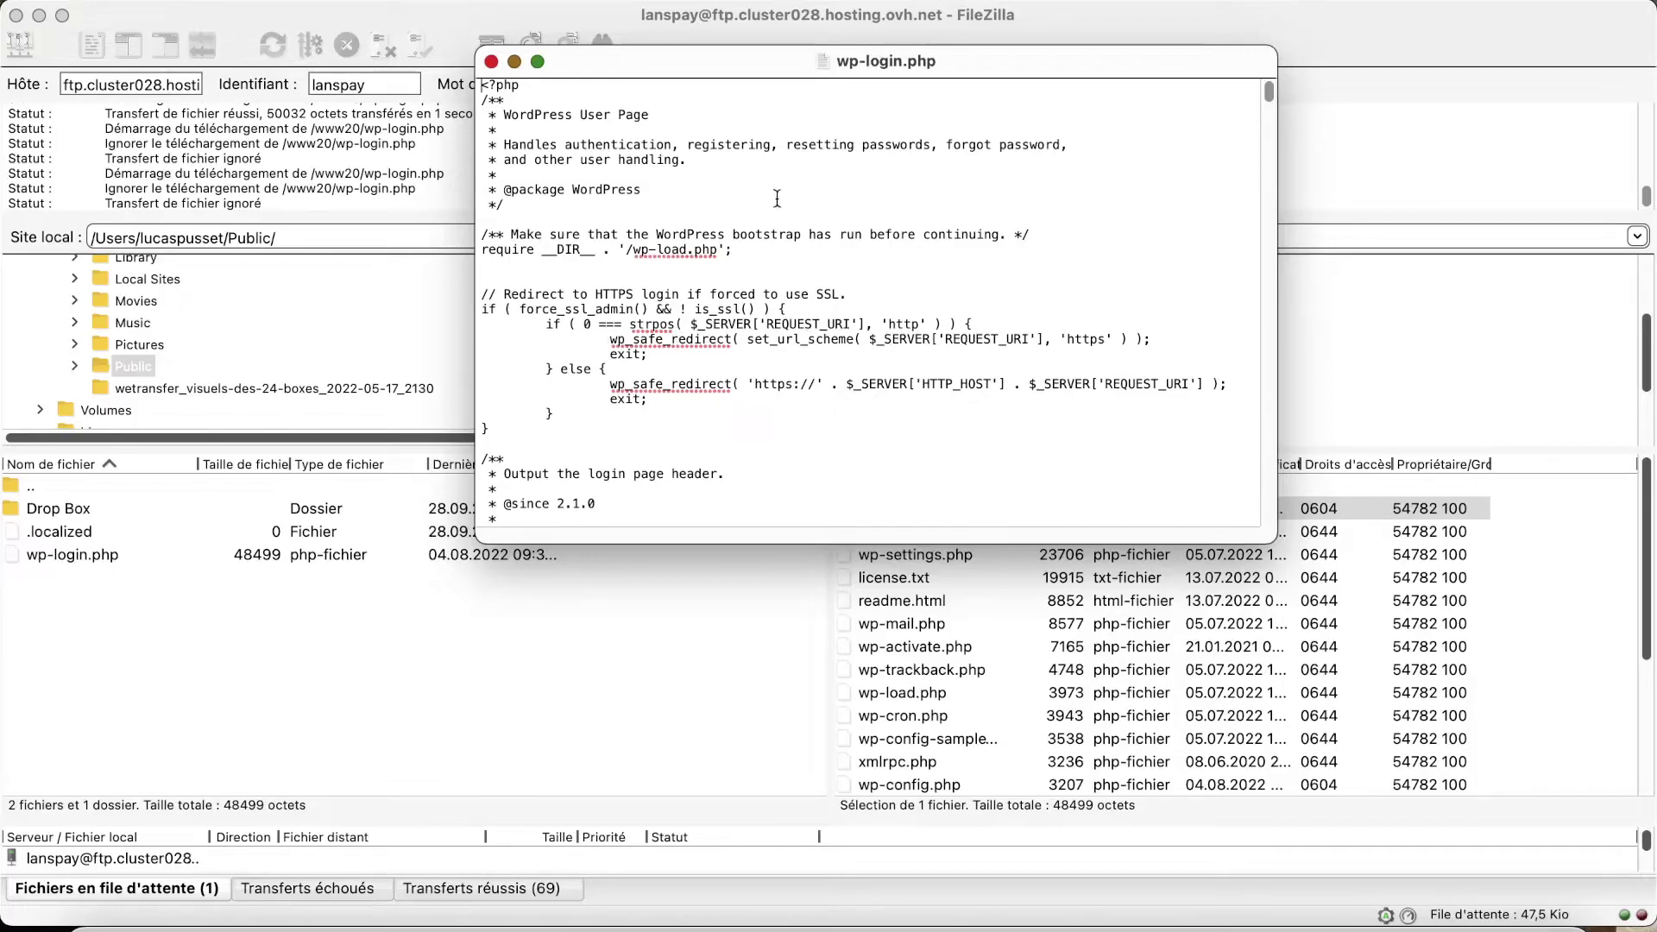
pyautogui.scroll(-15, 650, 306)
pyautogui.scroll(15, 649, 307)
pyautogui.tripleClick(566, 237)
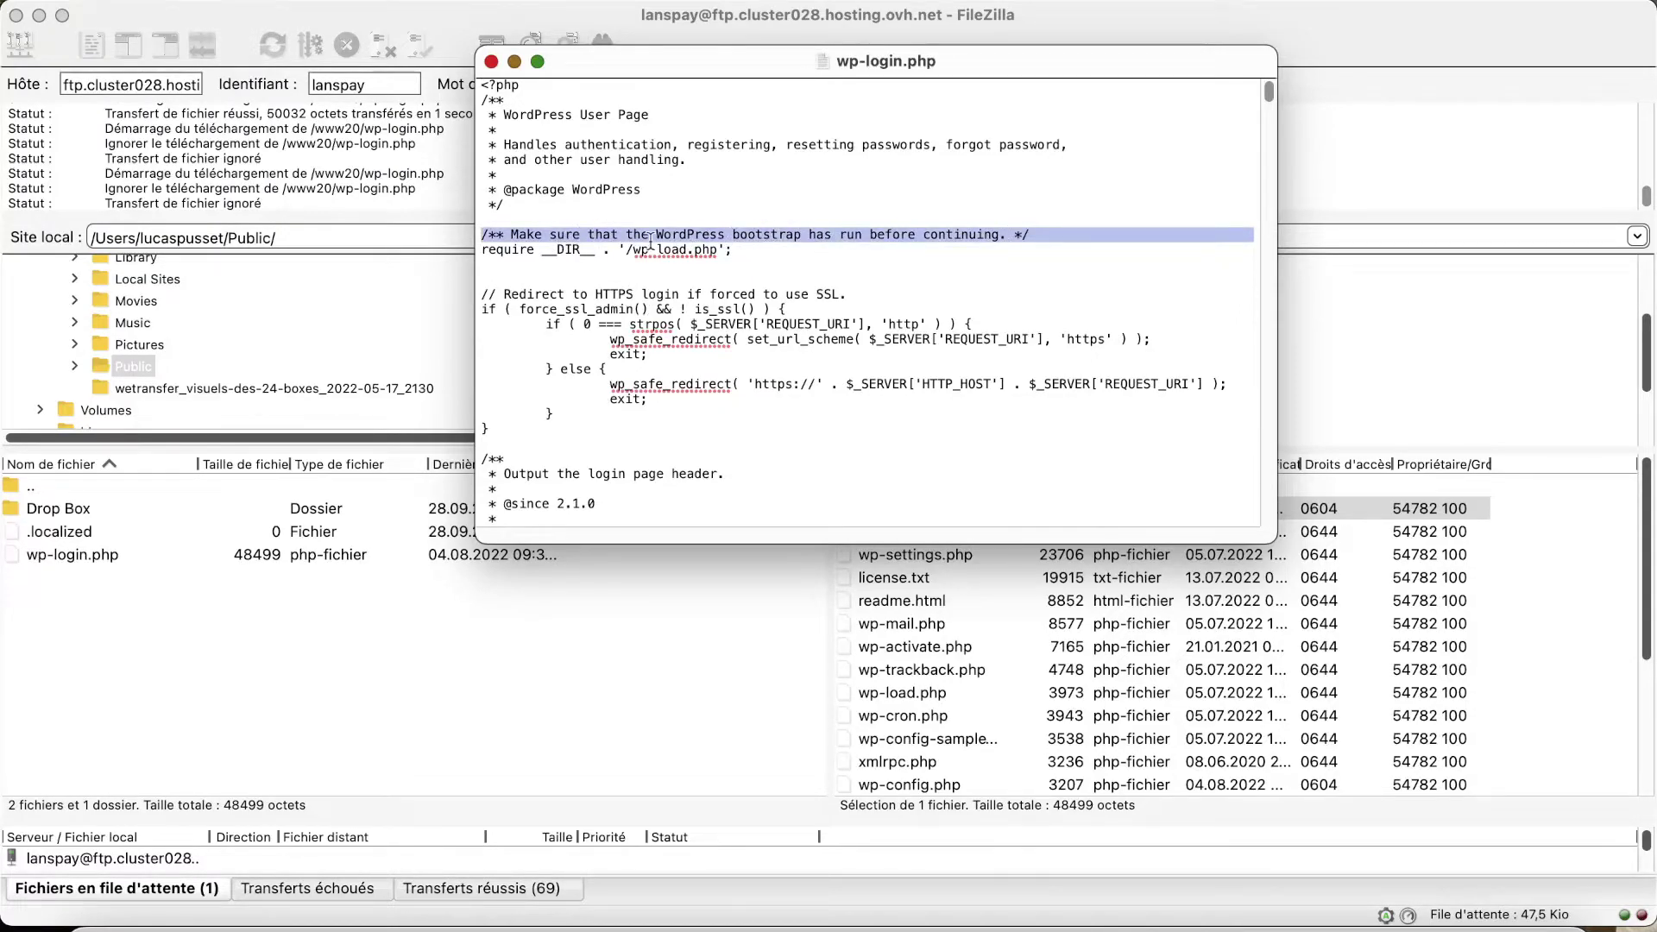
pyautogui.doubleClick(557, 249)
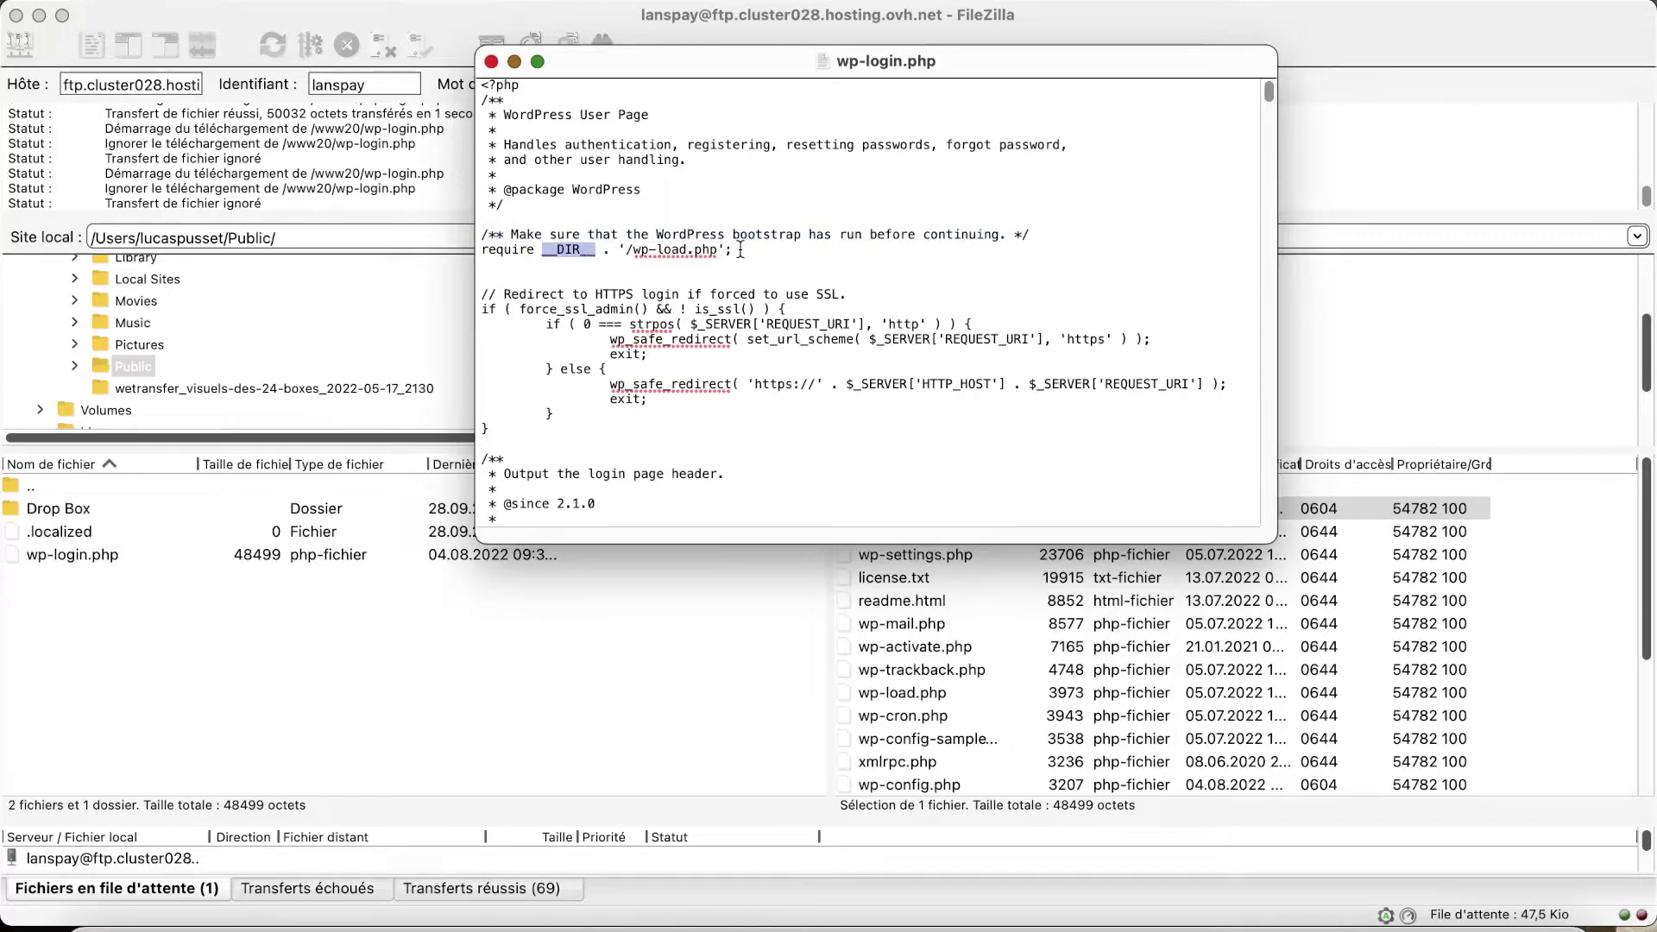
pyautogui.moveTo(481, 235); pyautogui.dragTo(780, 251)
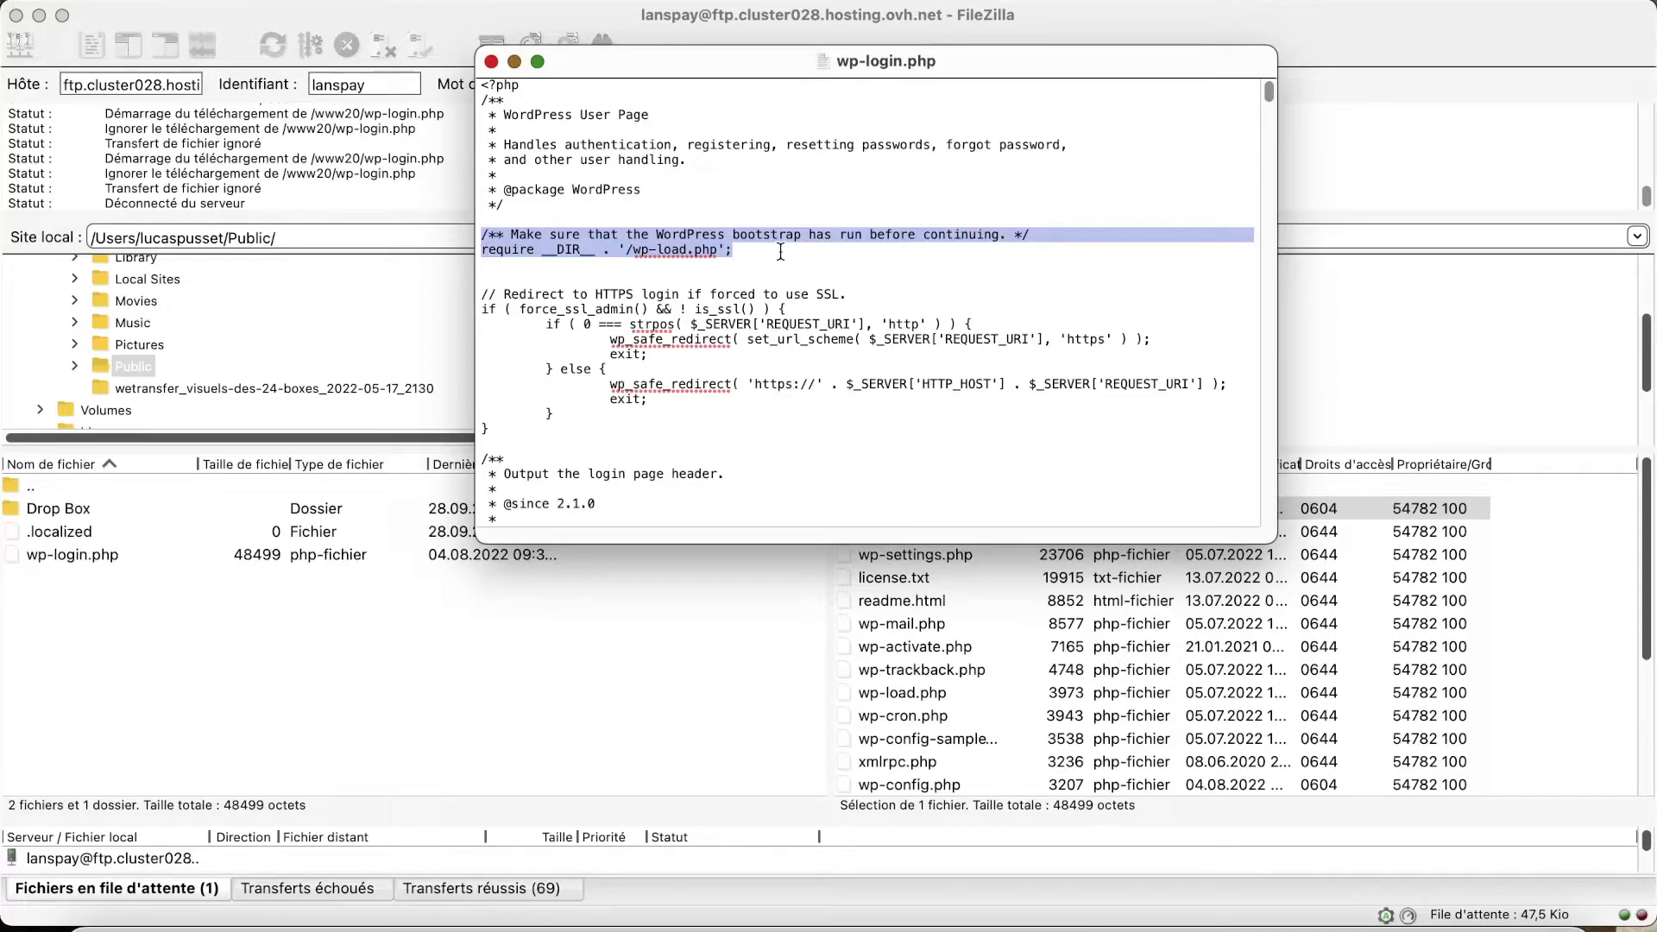
pyautogui.click(756, 251)
pyautogui.press('Return')
pyautogui.press('Return')
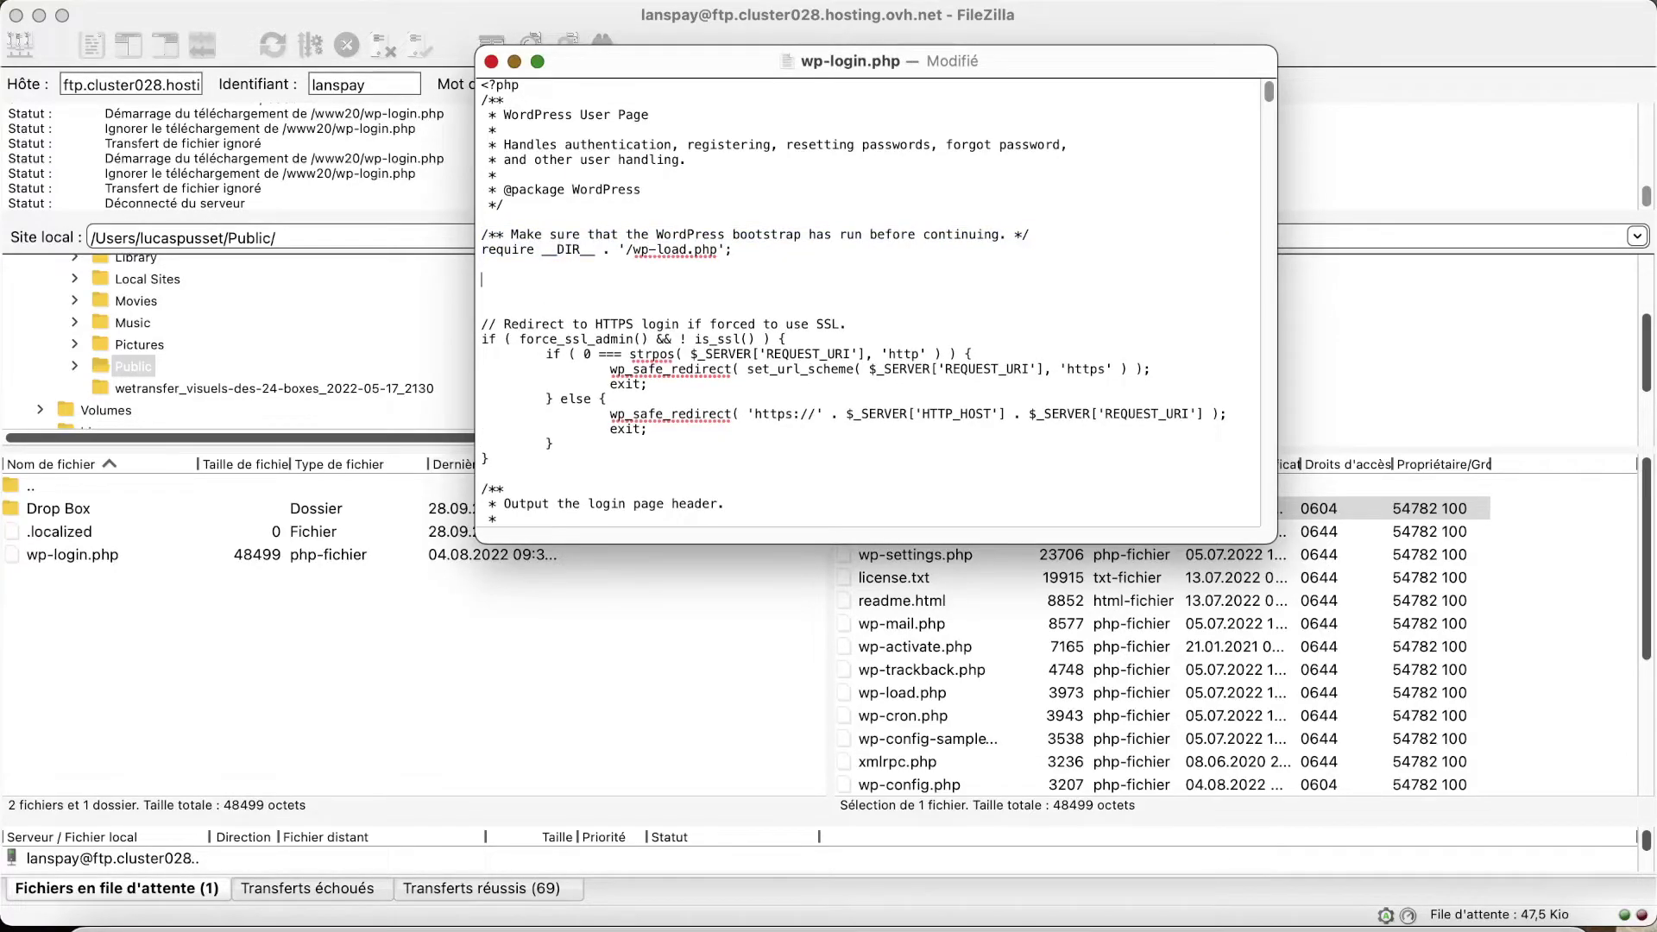
pyautogui.write("update_option('siteurl', 'https://tutoswordpress.fr/' ); update_option('home', 'https://tutoswordpress.fr/' );")
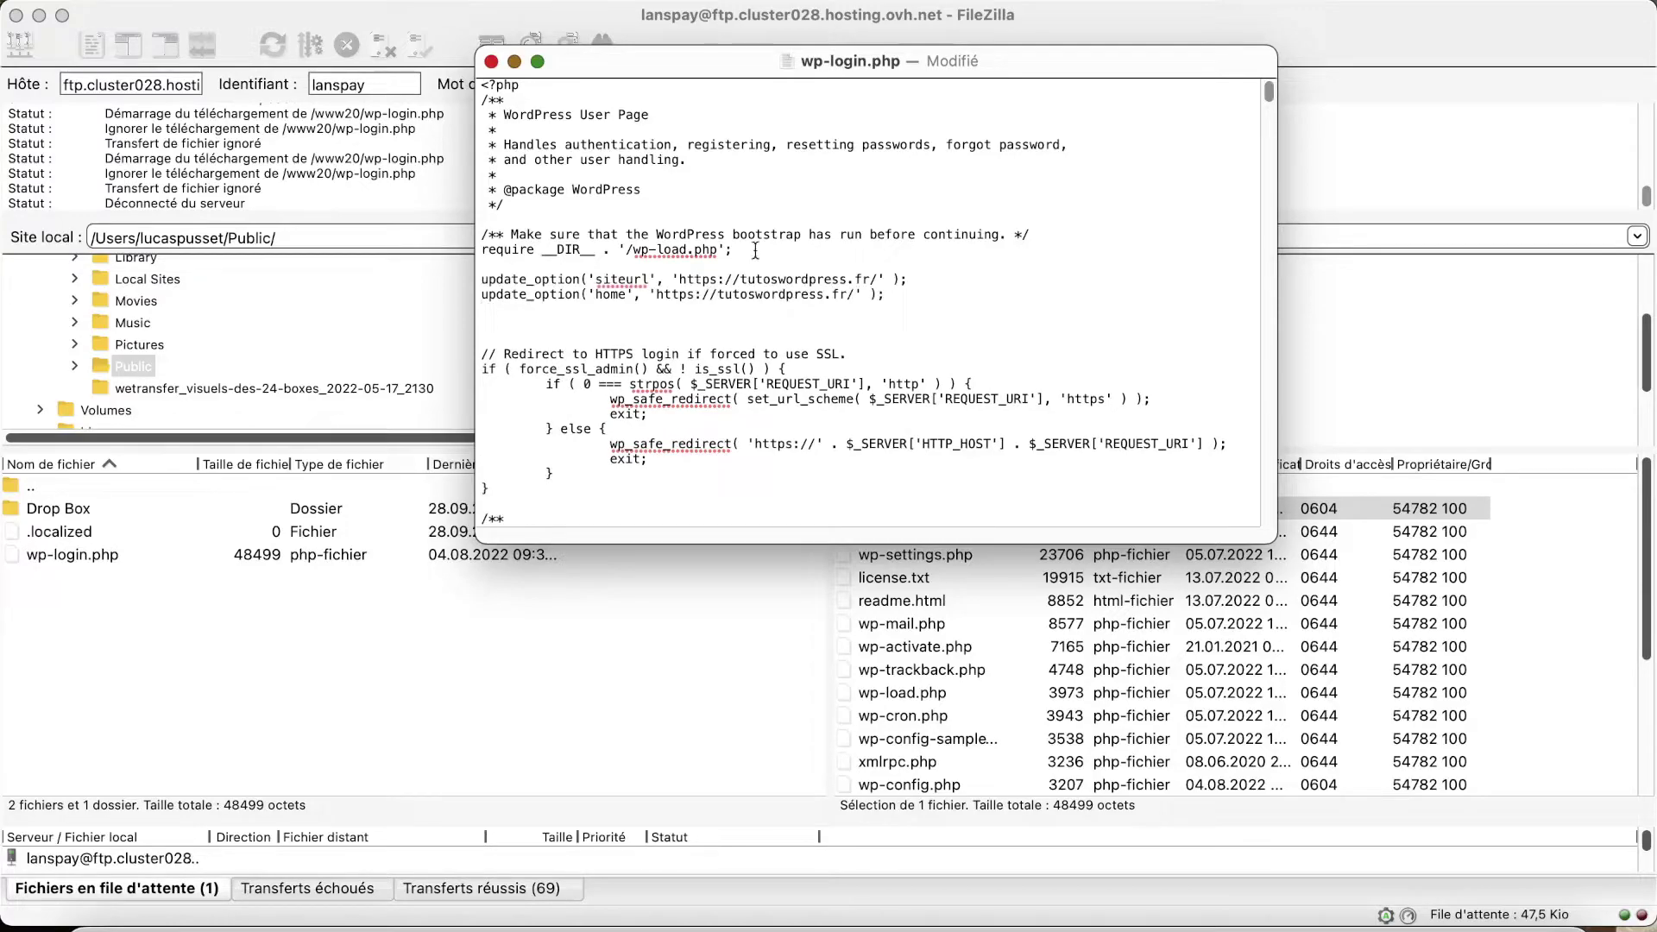
pyautogui.press('BackSpace')
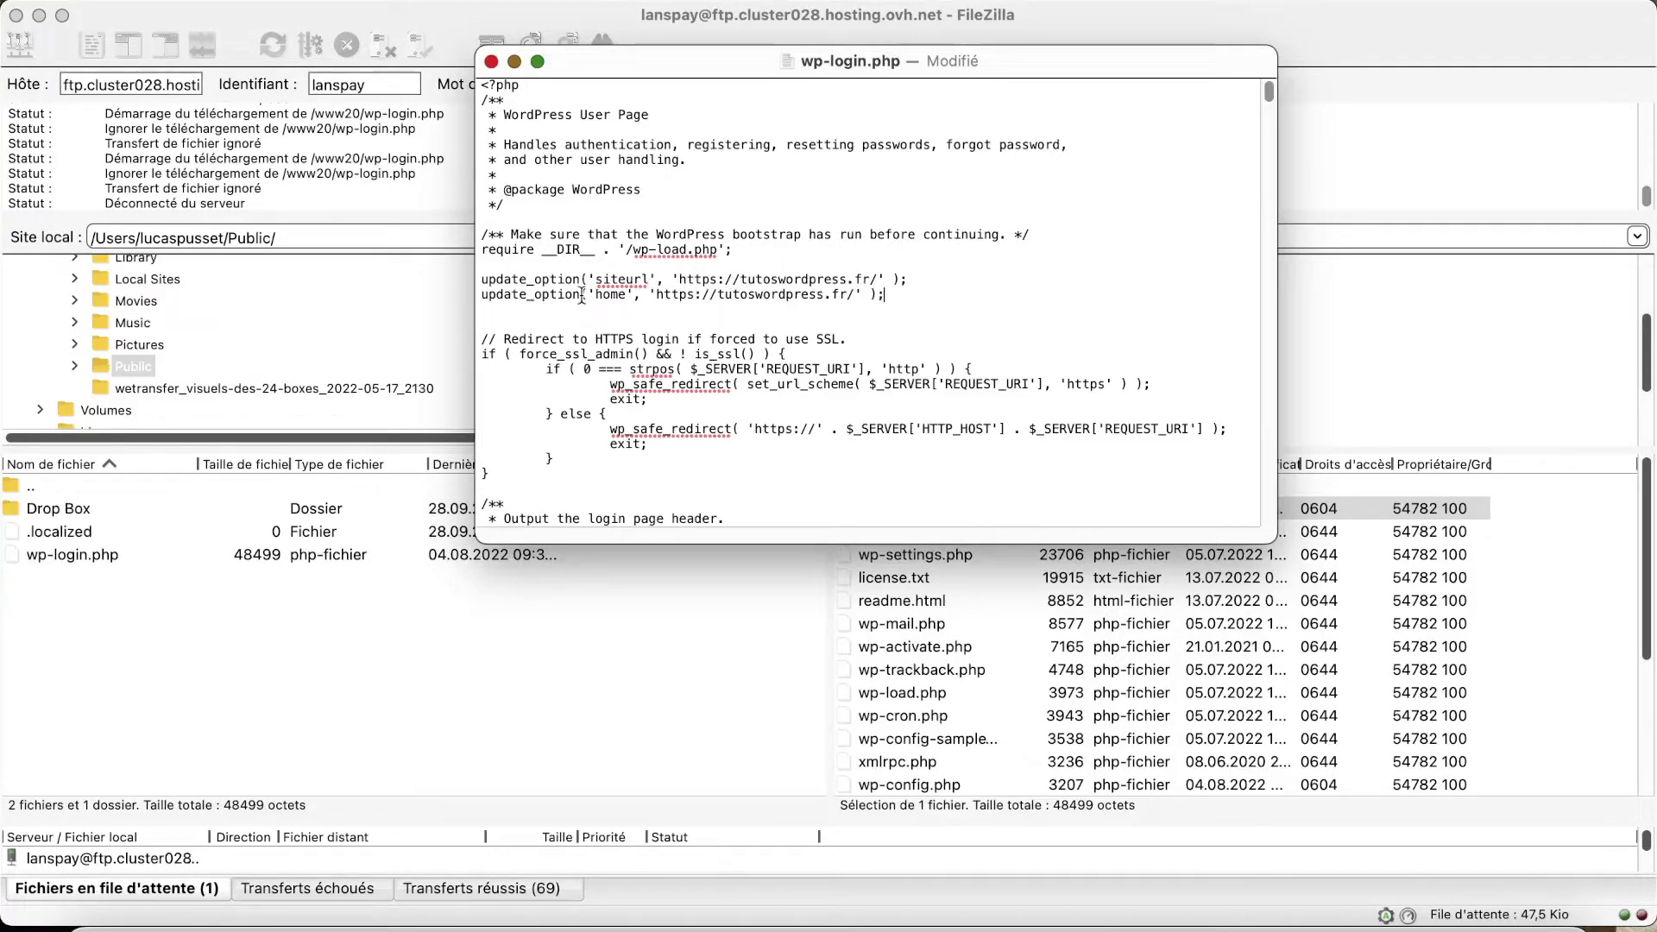
# Check the two added lines, save and close wp-login.php, and send the modified file back to the server's www20 folder.
pyautogui.moveTo(597, 278); pyautogui.dragTo(906, 278)
pyautogui.moveTo(595, 293); pyautogui.dragTo(908, 289)
pyautogui.click(906, 292)
pyautogui.click(159, 0)
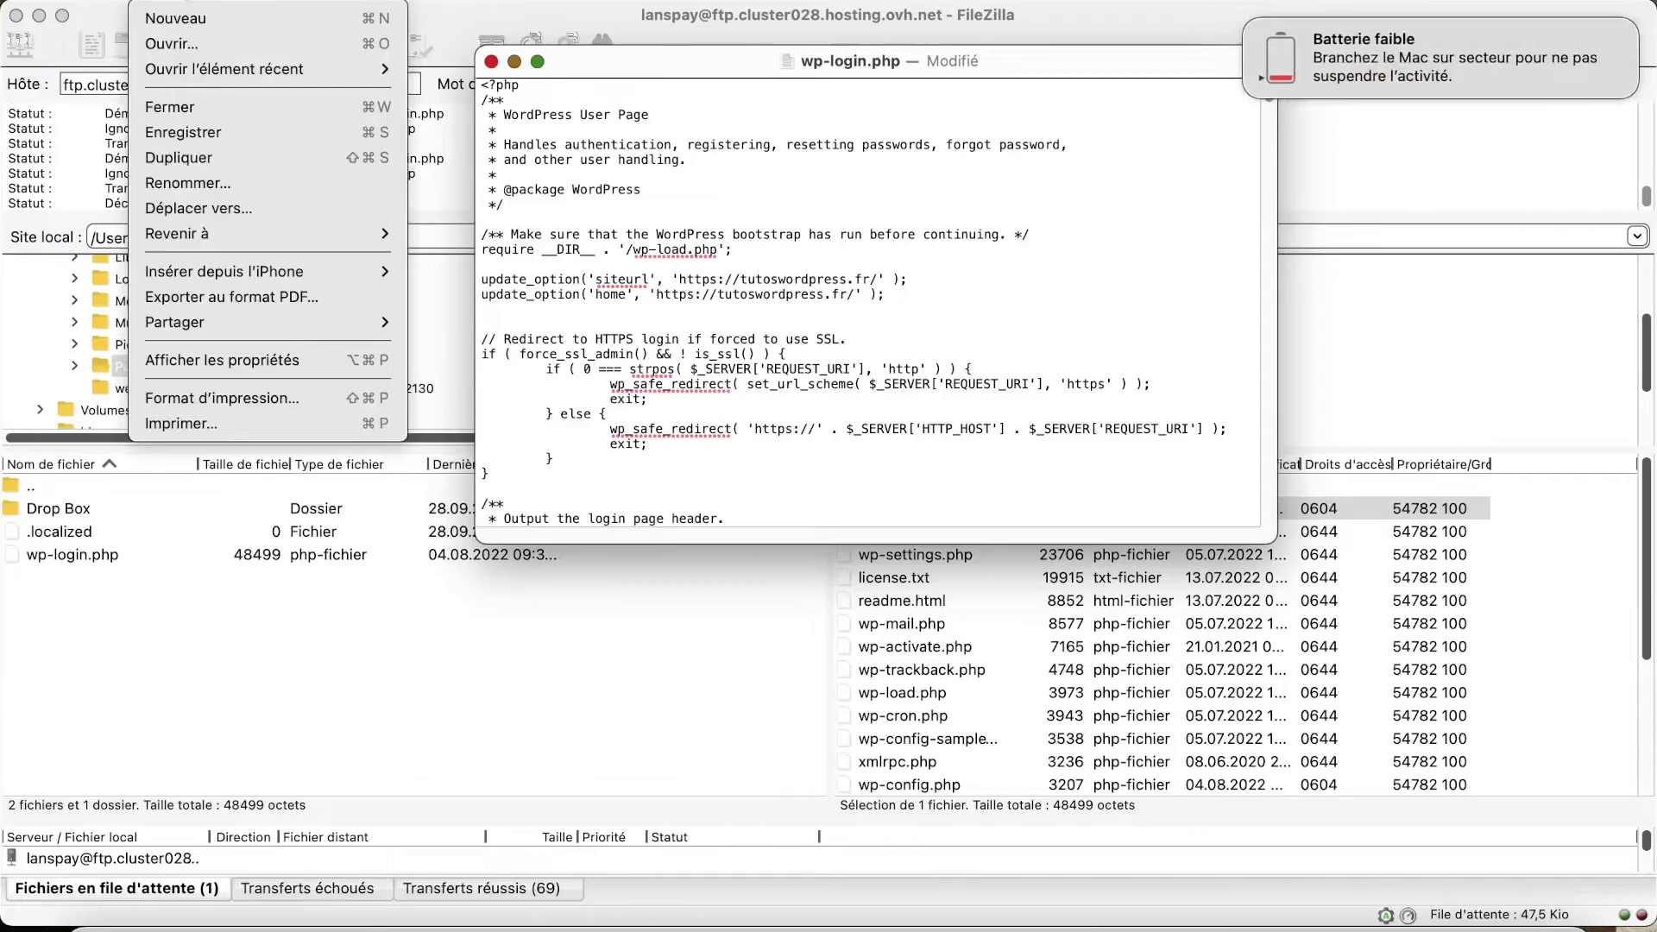
pyautogui.click(199, 133)
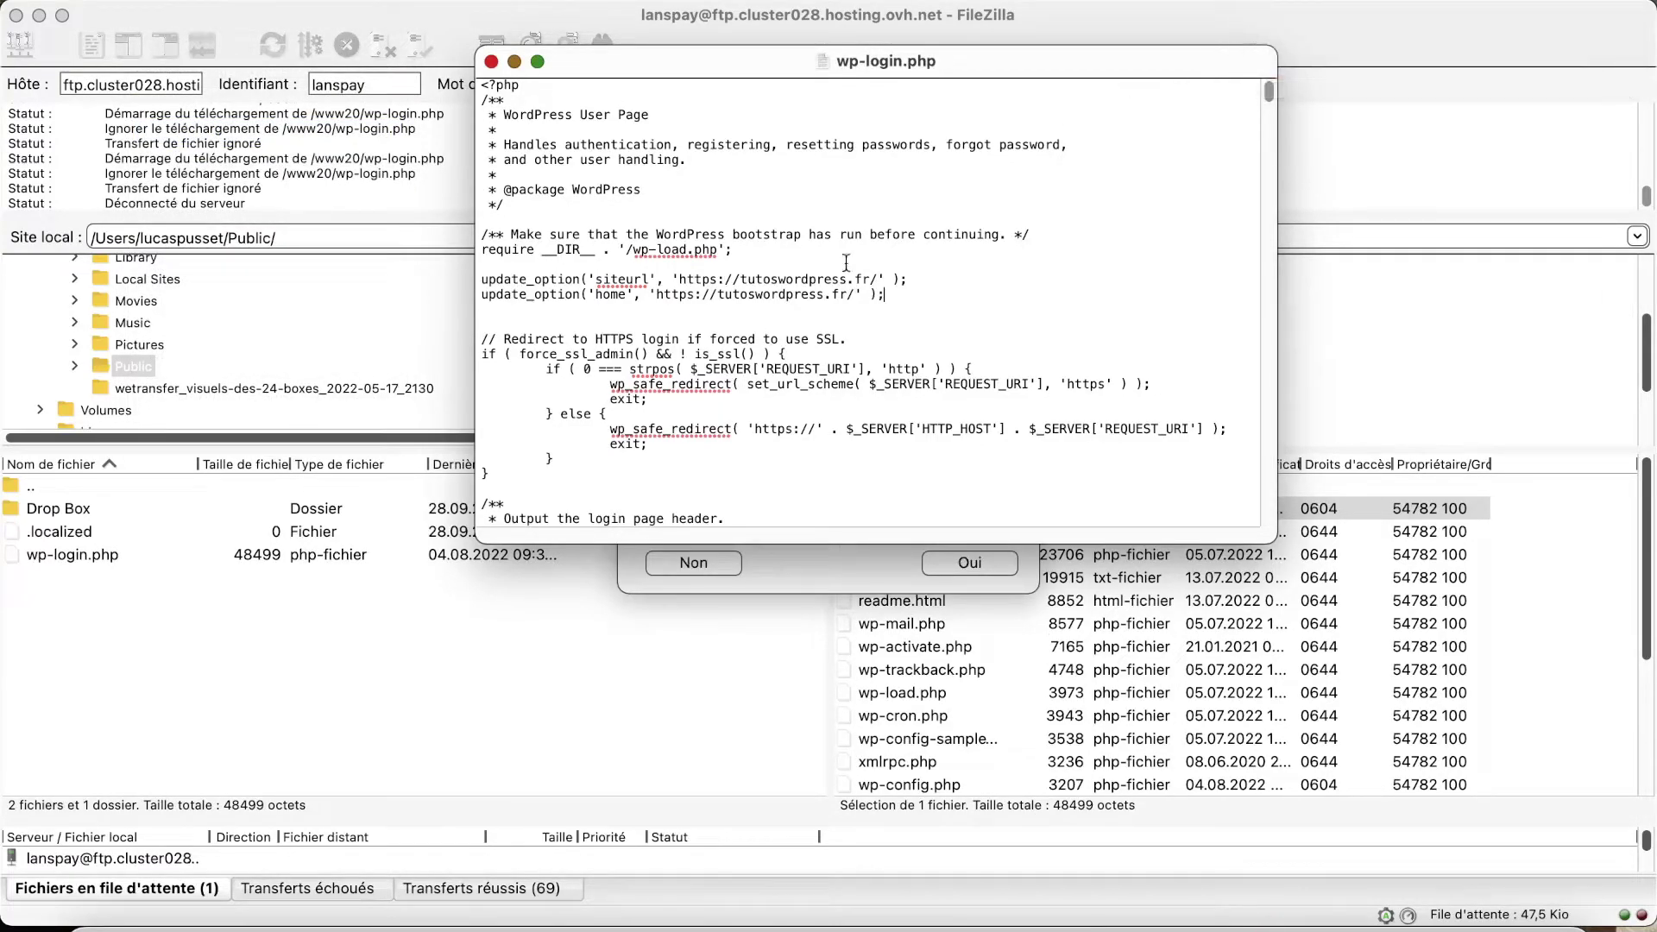
pyautogui.click(488, 61)
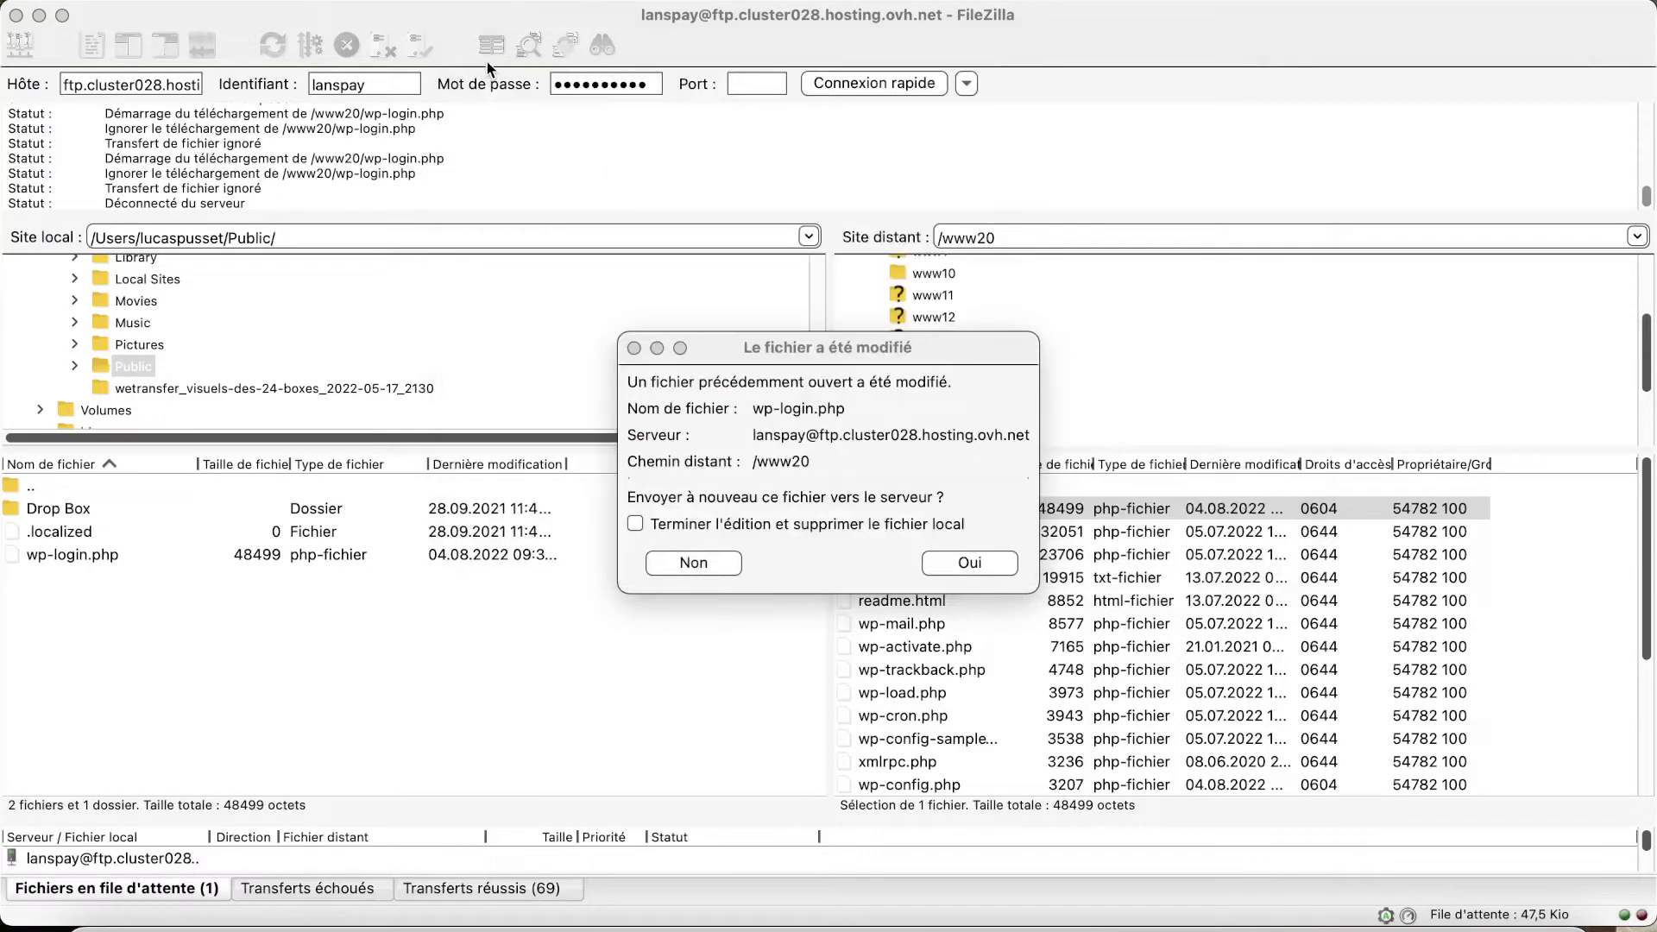
pyautogui.click(975, 567)
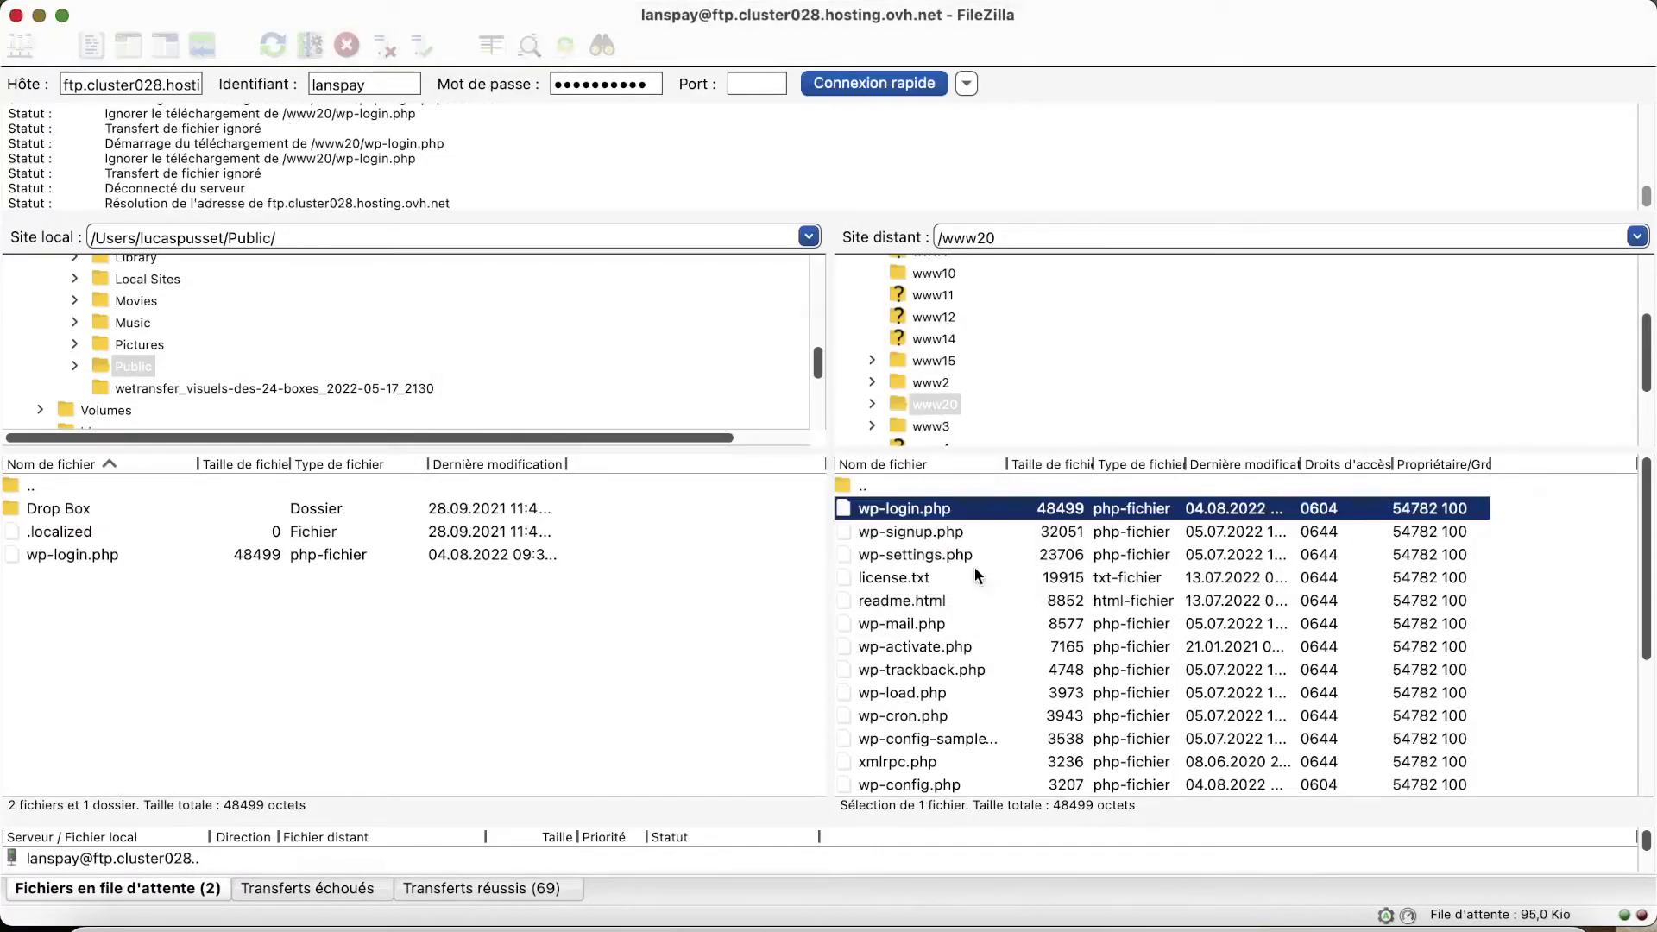
pyautogui.click(1163, 440)
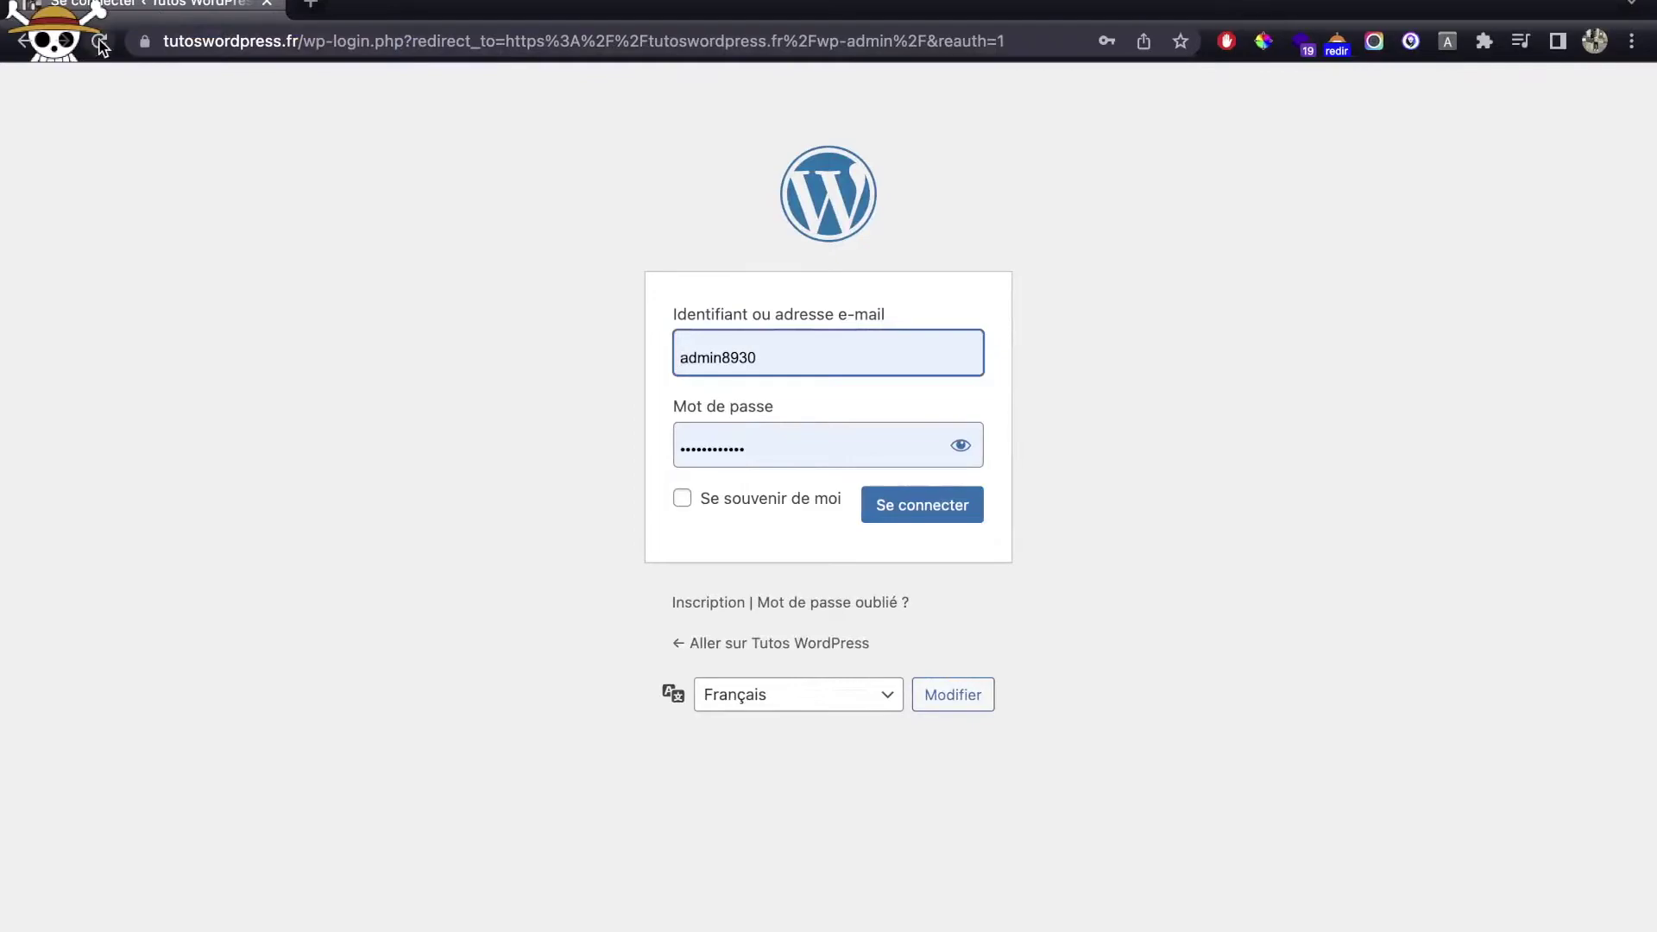
pyautogui.click(207, 43)
pyautogui.write('tu')
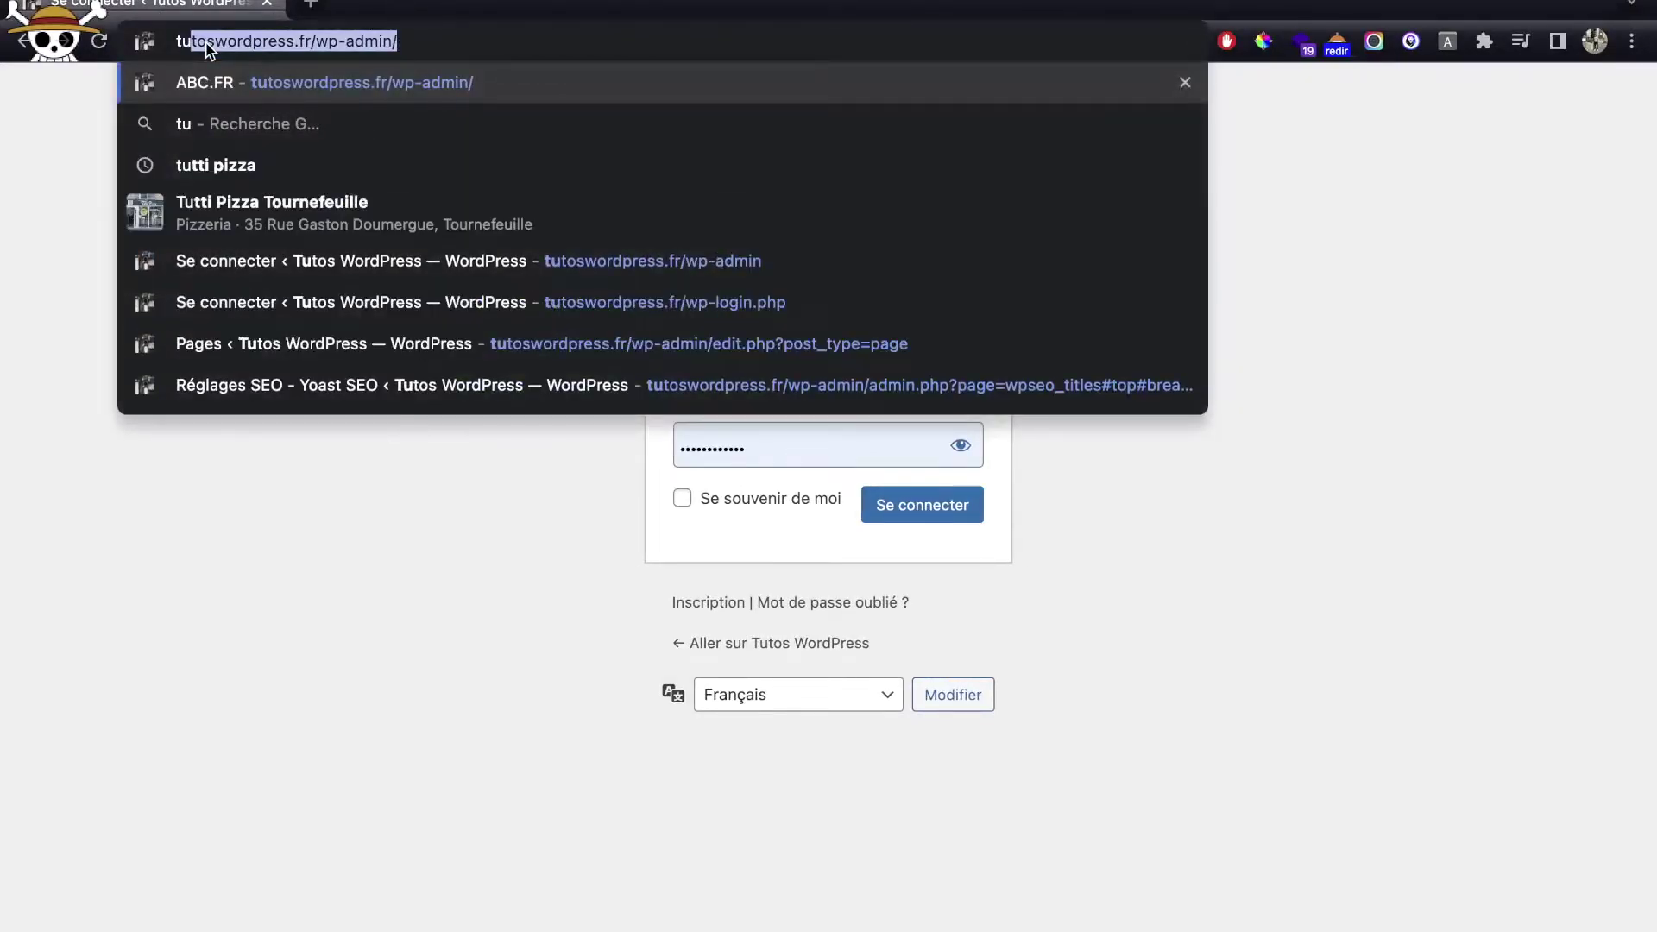
pyautogui.press('Return')
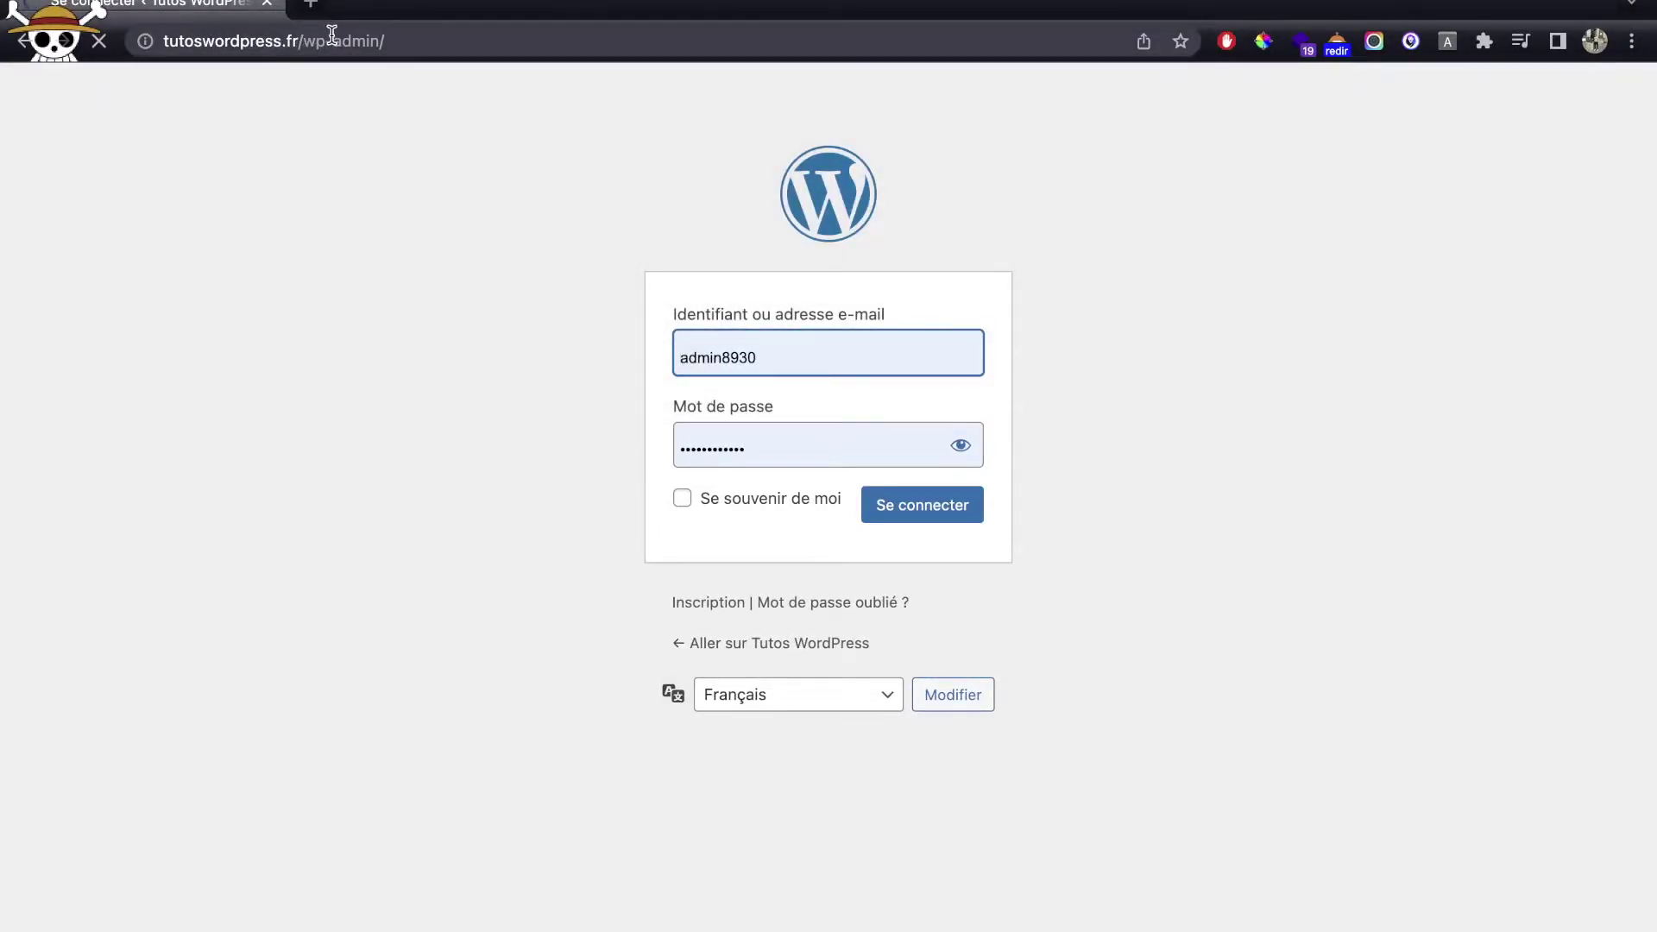
pyautogui.moveTo(335, 41); pyautogui.dragTo(1034, 13)
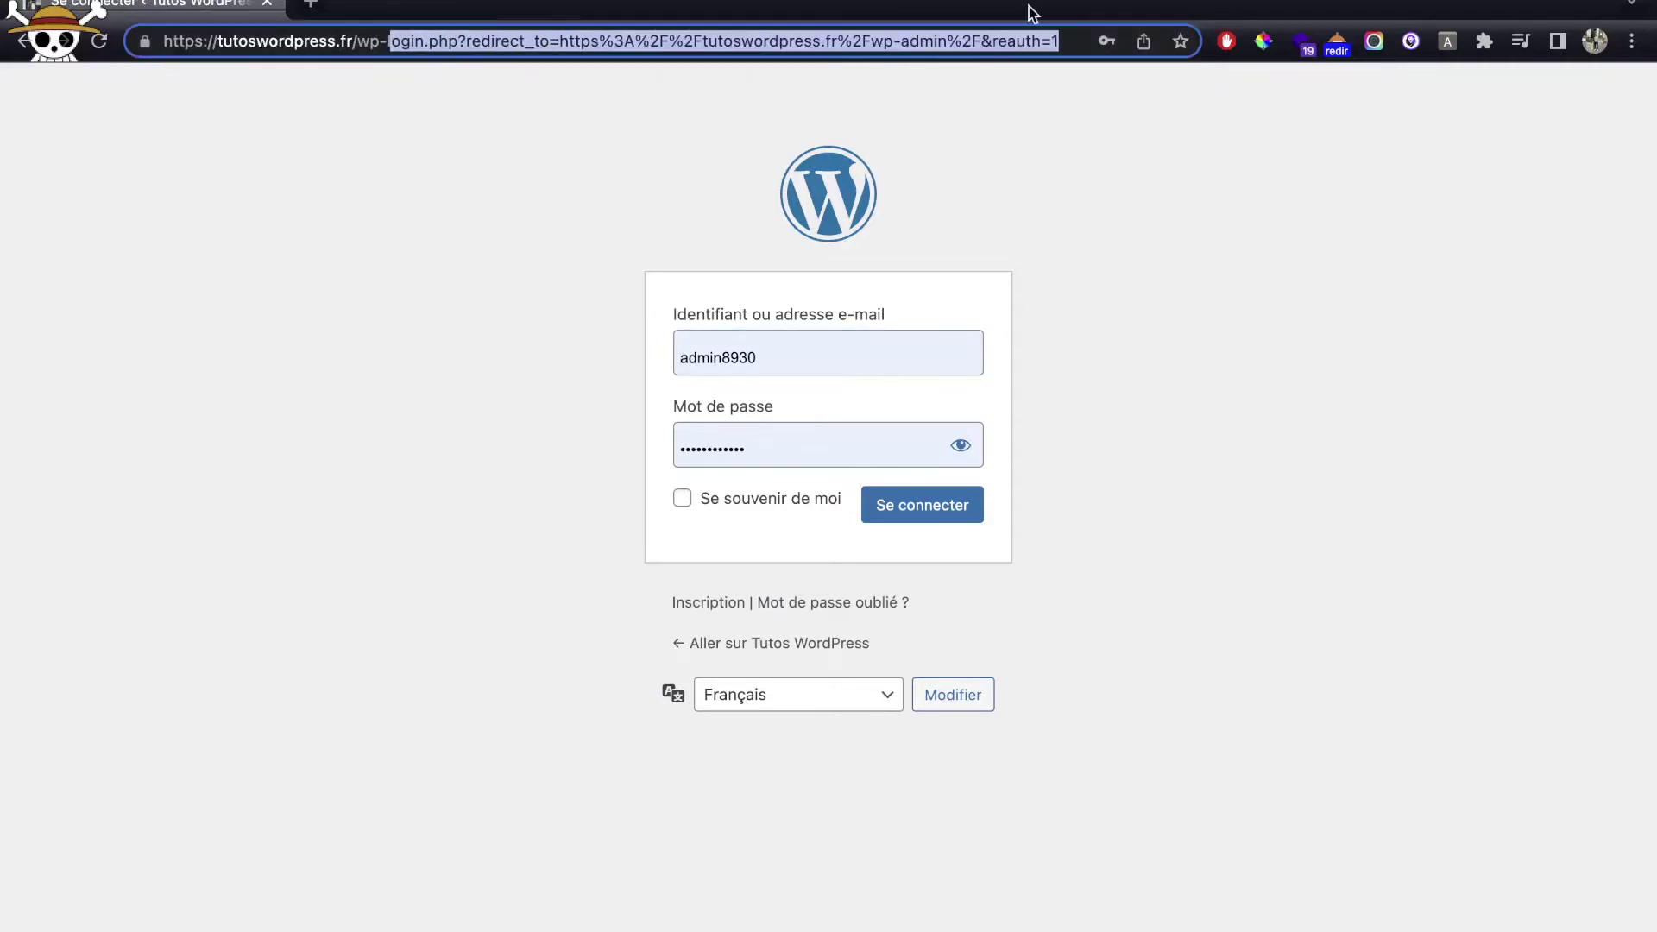
pyautogui.write('login.p')
pyautogui.write('hp')
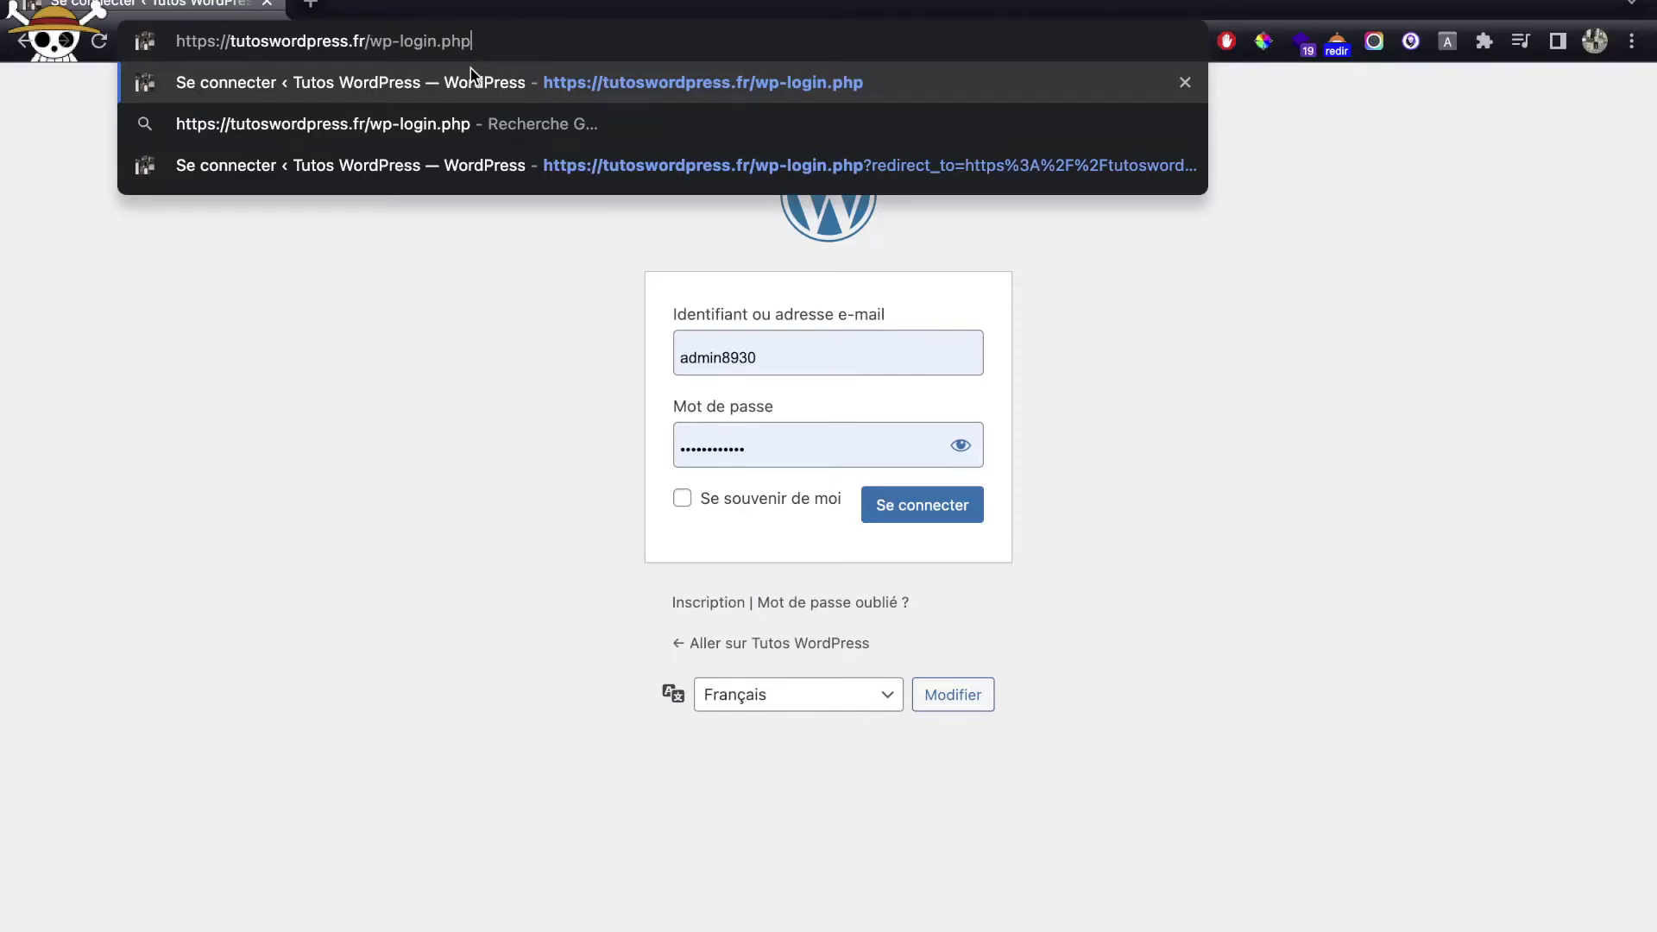
pyautogui.press('Return')
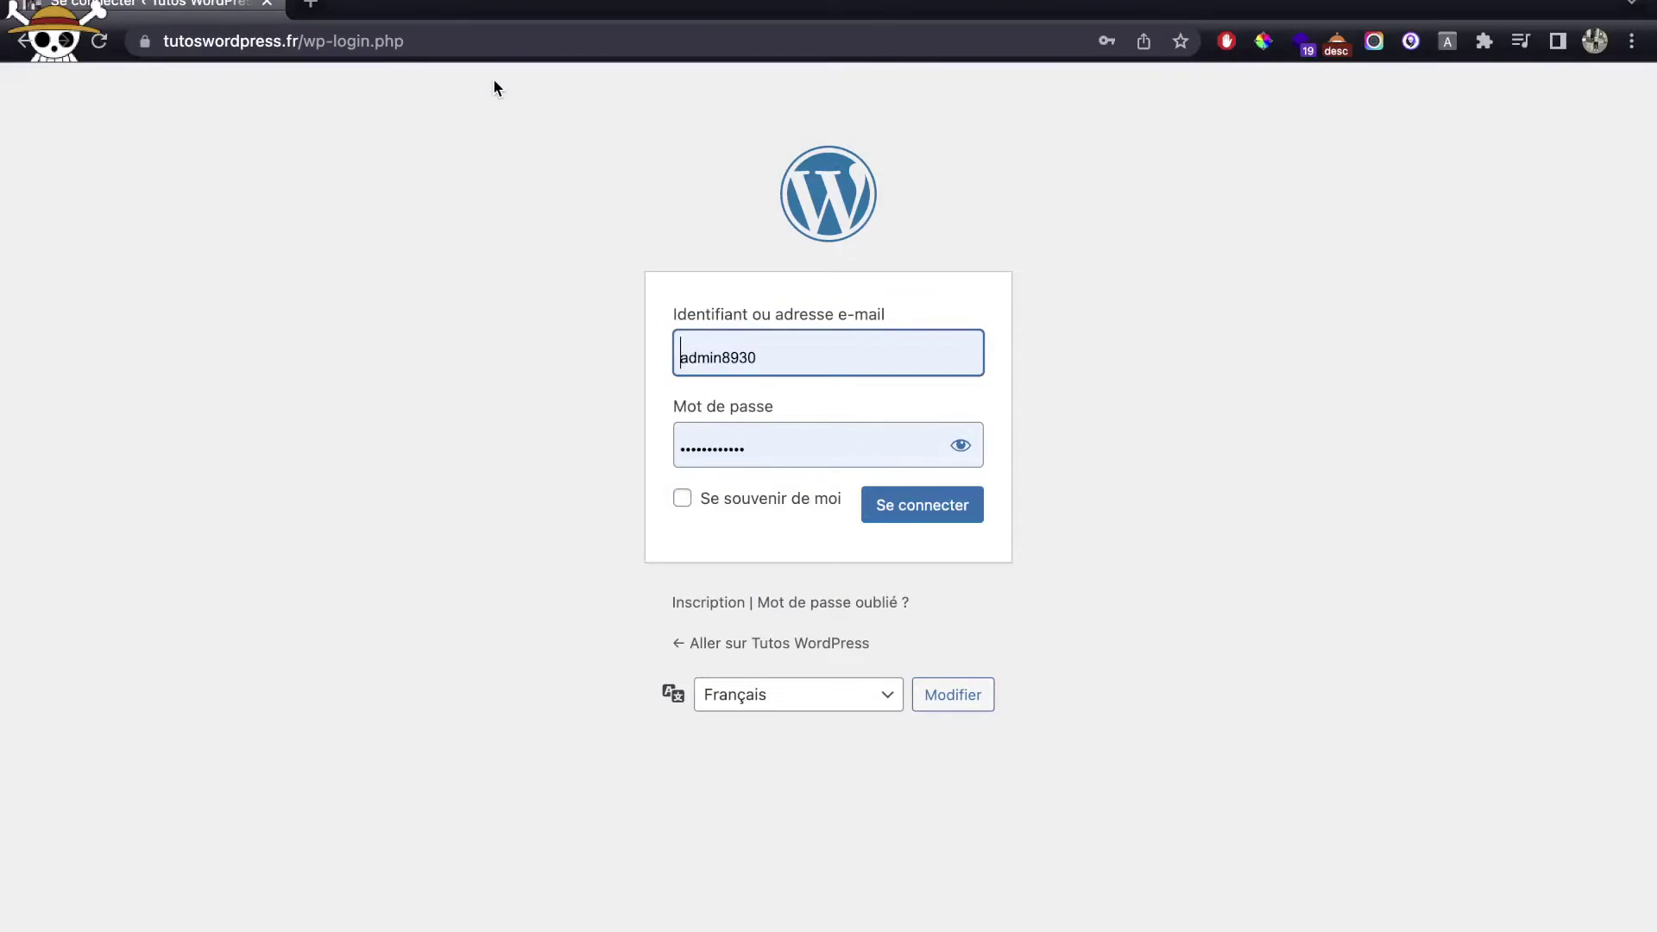
# Log in to WordPress with the prefilled credentials and open the general settings at the WordPress address field.
pyautogui.click(889, 503)
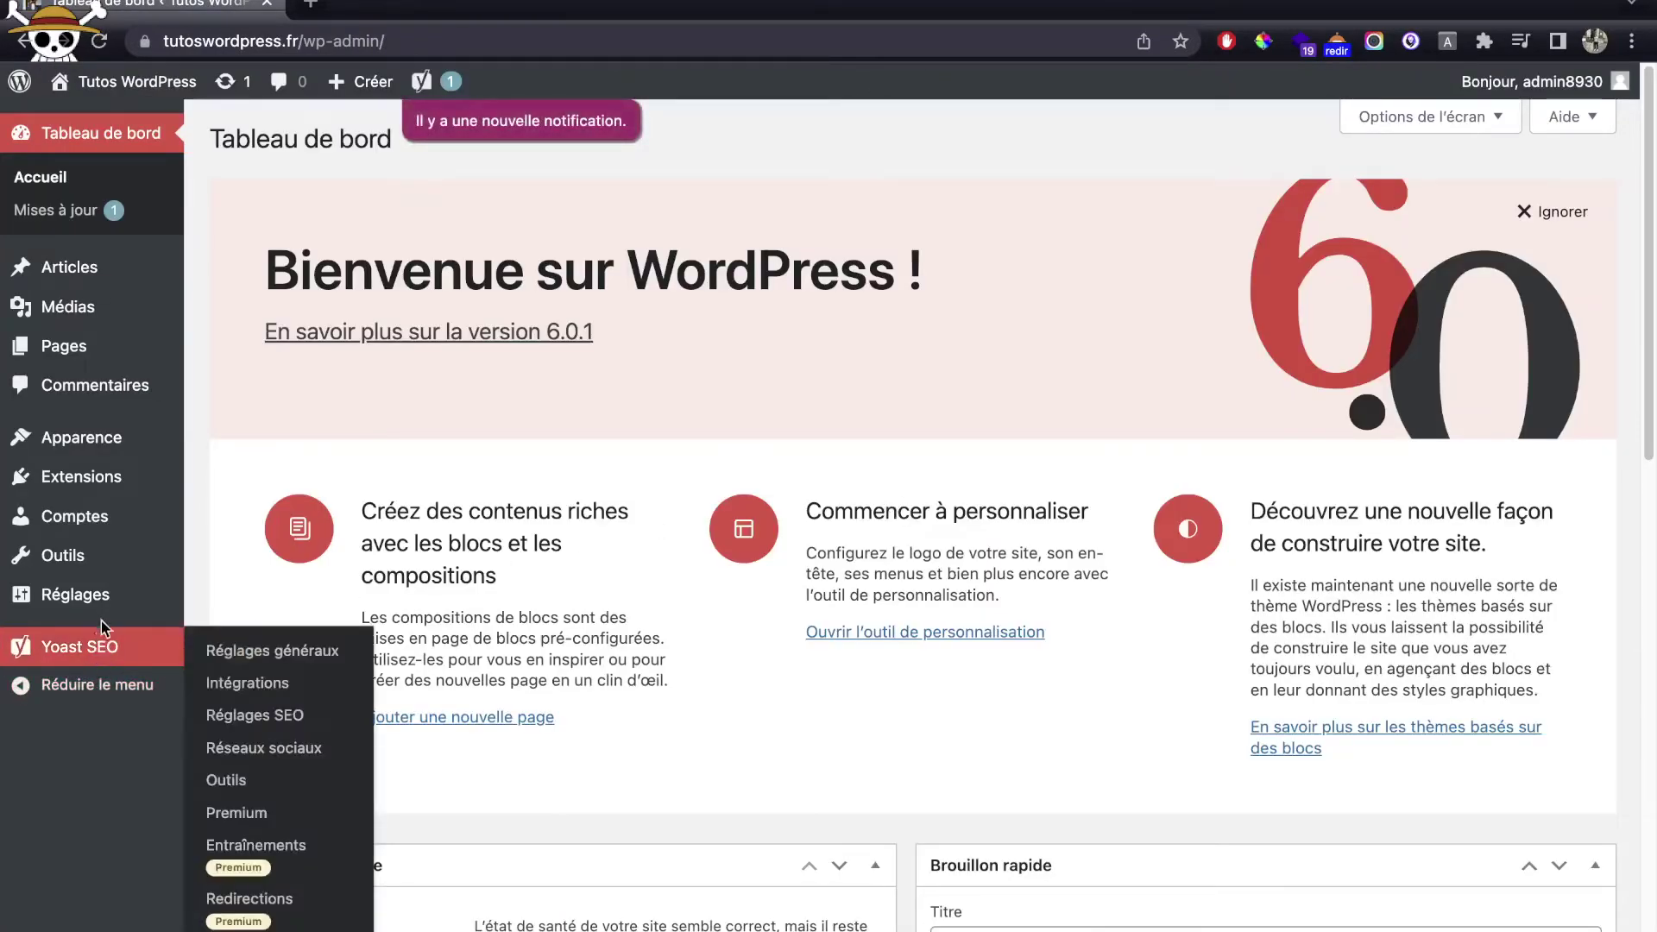
pyautogui.click(119, 610)
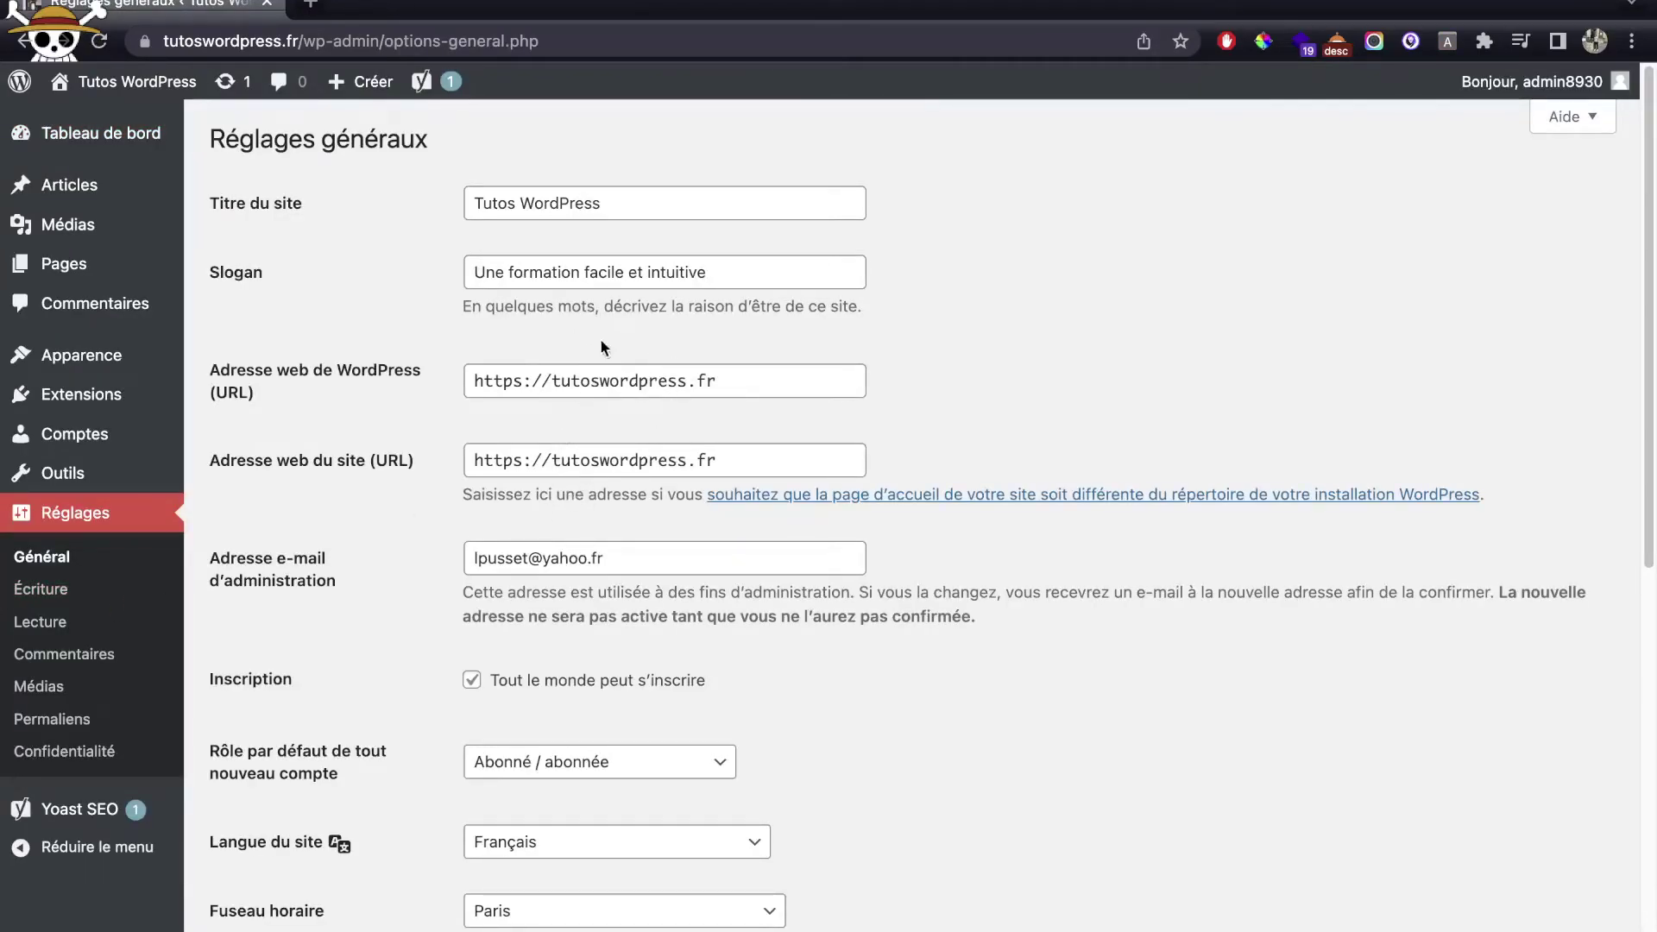
pyautogui.click(562, 371)
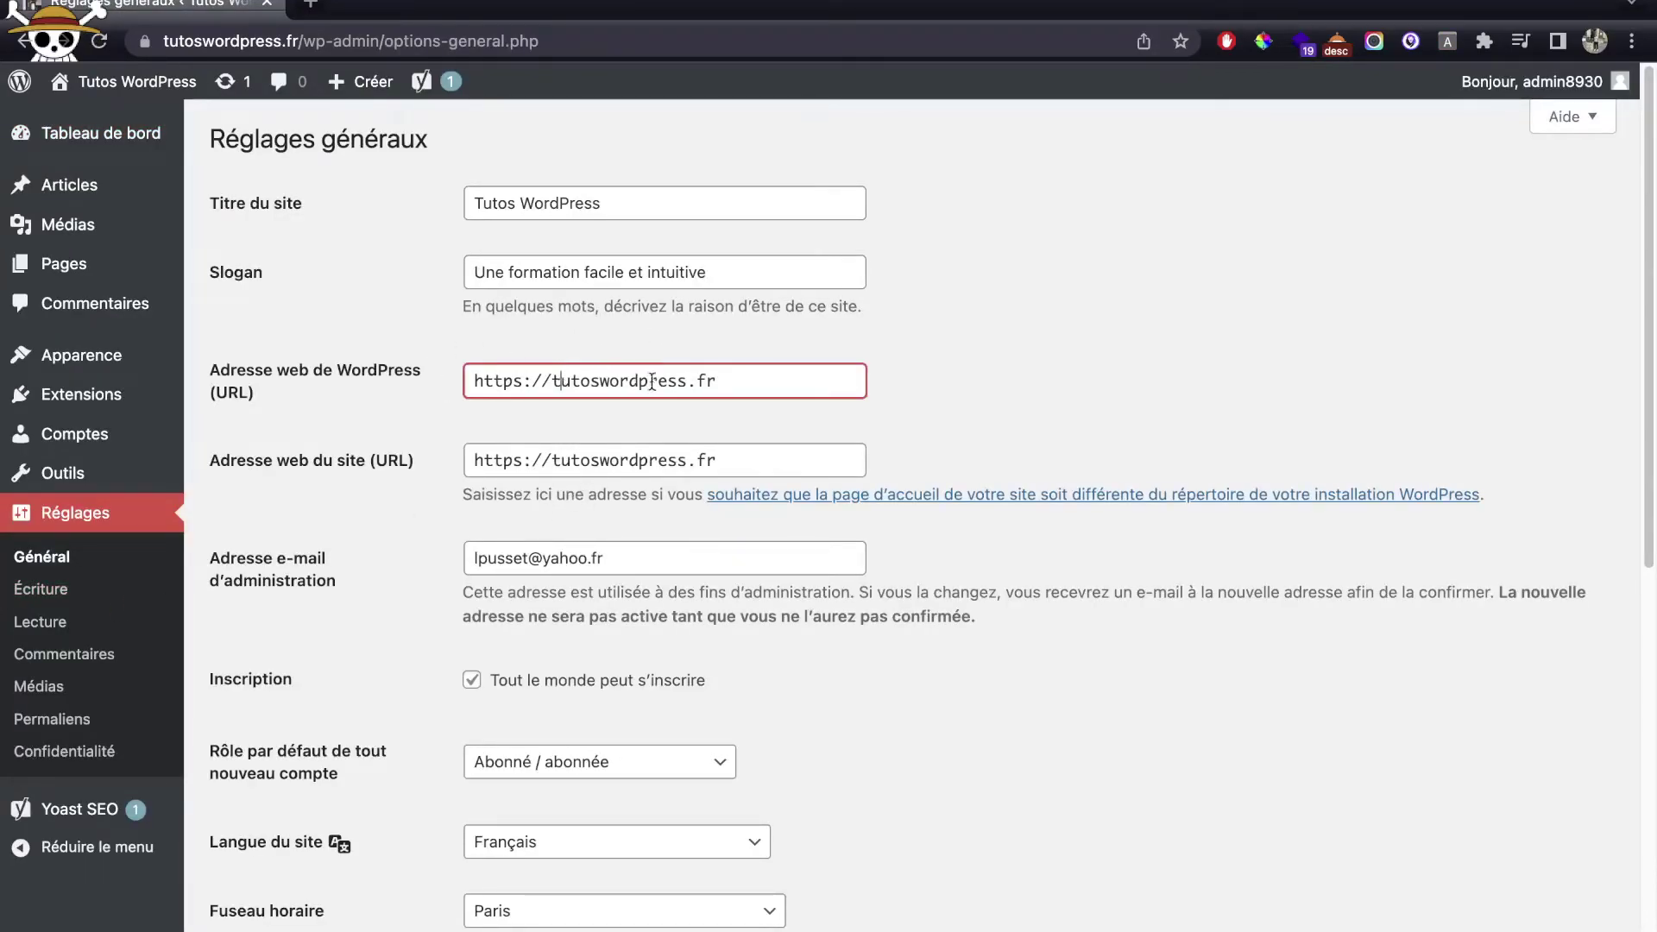
# Switch to FileZilla to look at wp-login.php among the remote files, and return to the WordPress general settings.
pyautogui.hotkey('ctrl', 'Left')
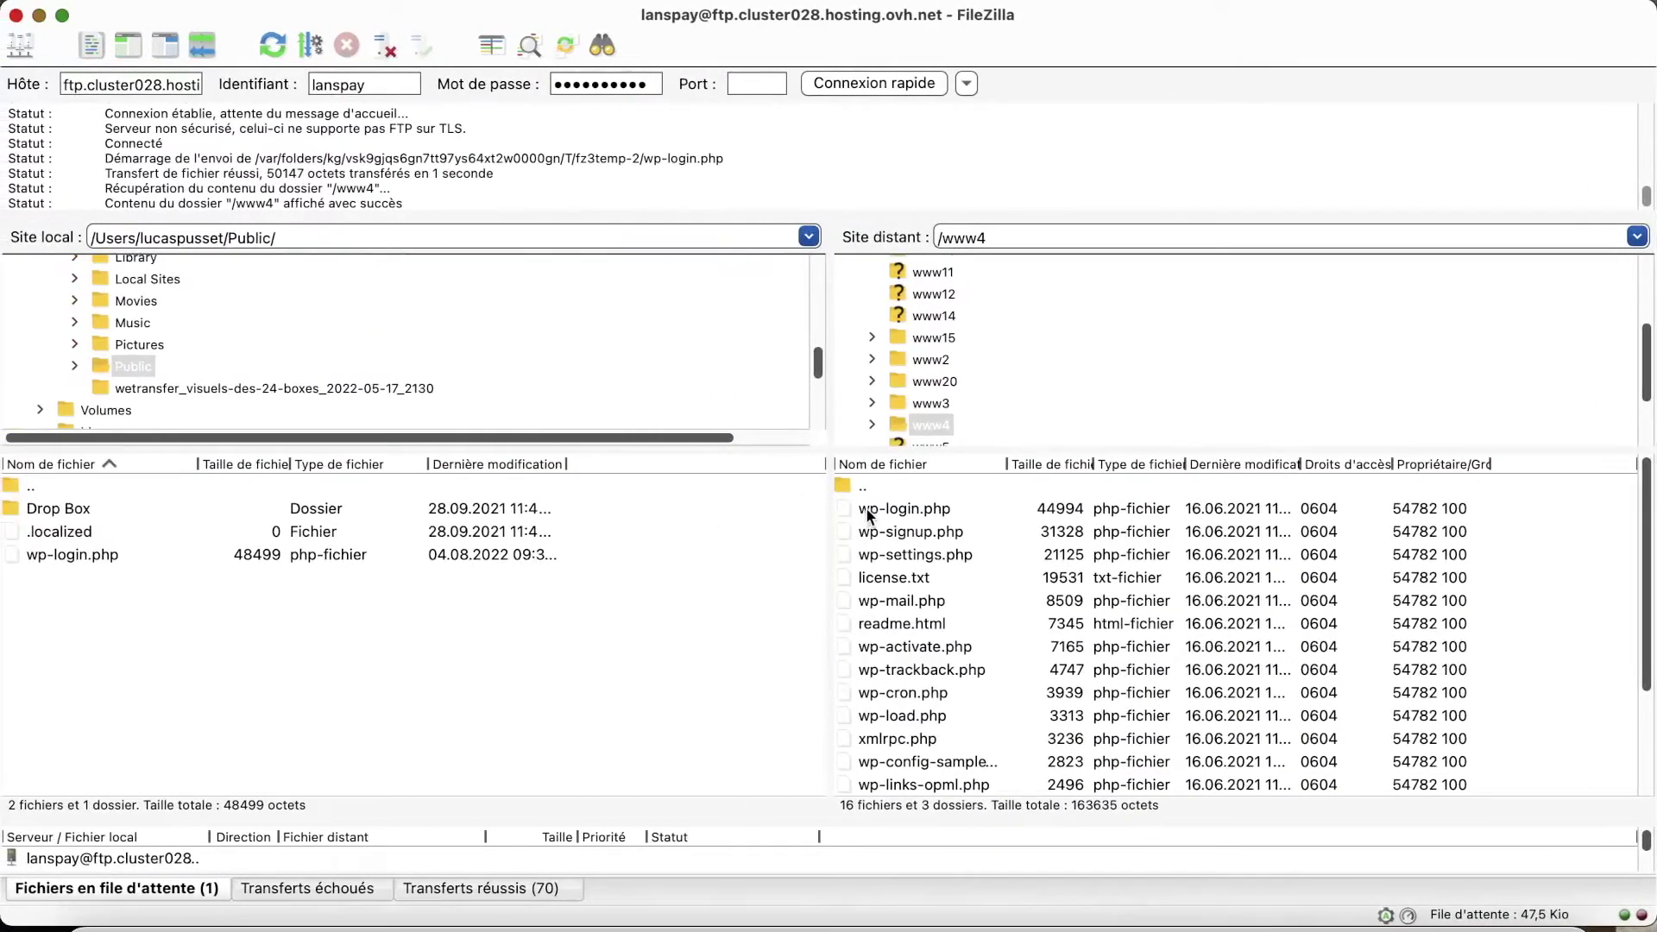
pyautogui.click(869, 516)
pyautogui.hotkey('ctrl', 'Right')
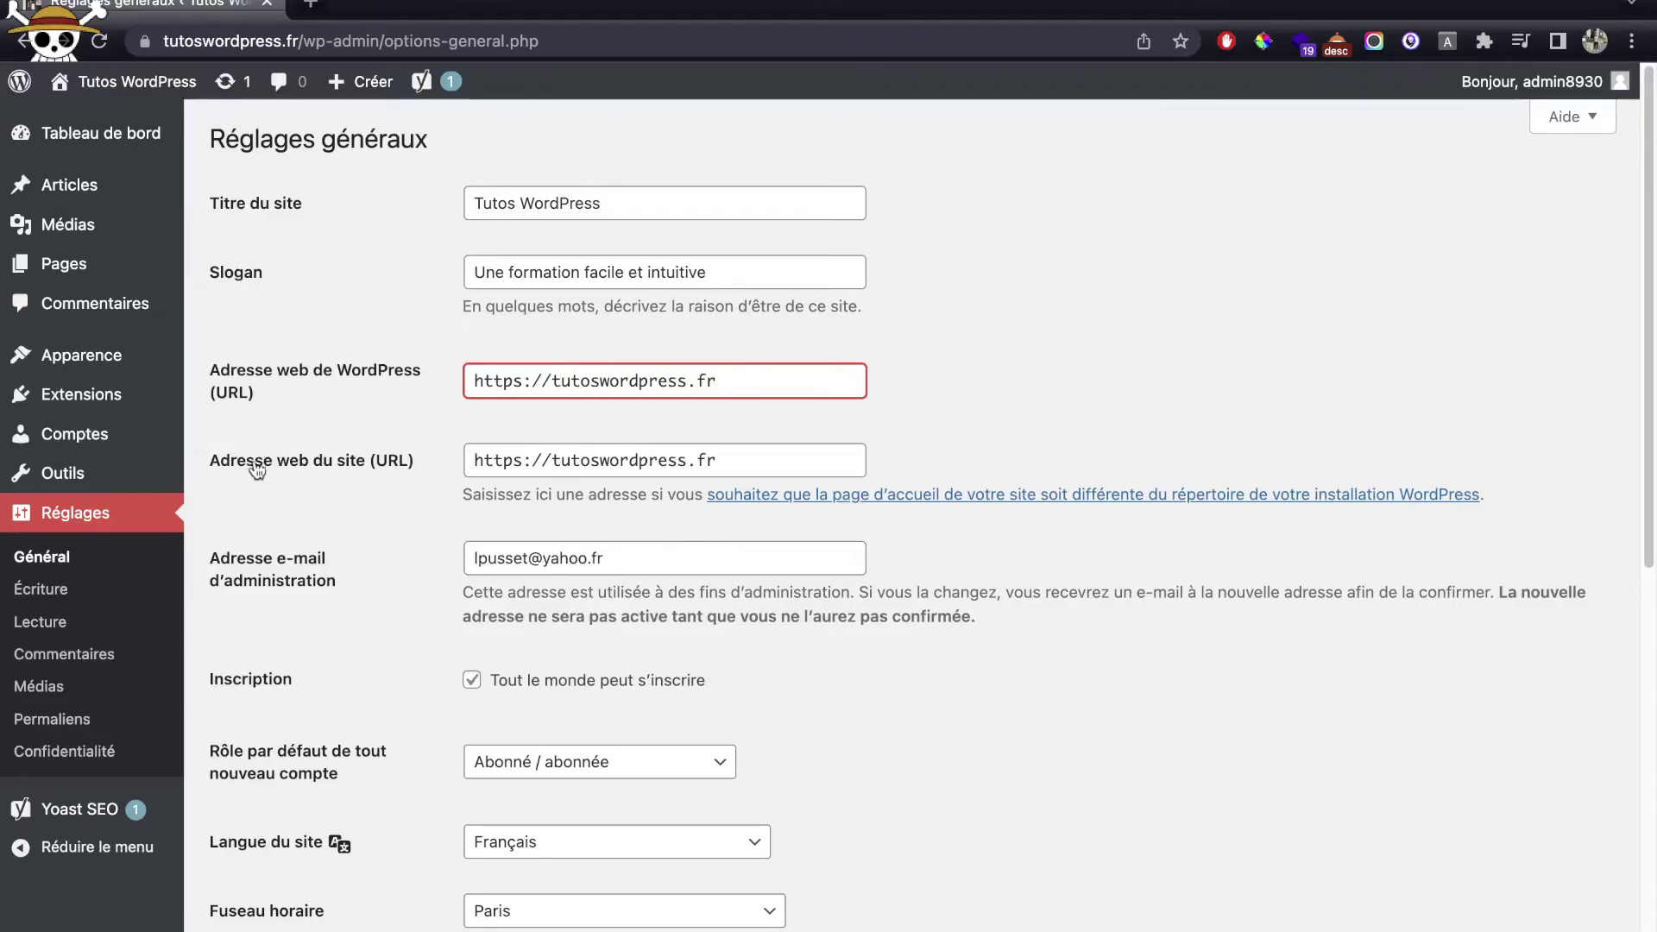
pyautogui.moveTo(199, 457); pyautogui.dragTo(407, 470)
pyautogui.click(430, 468)
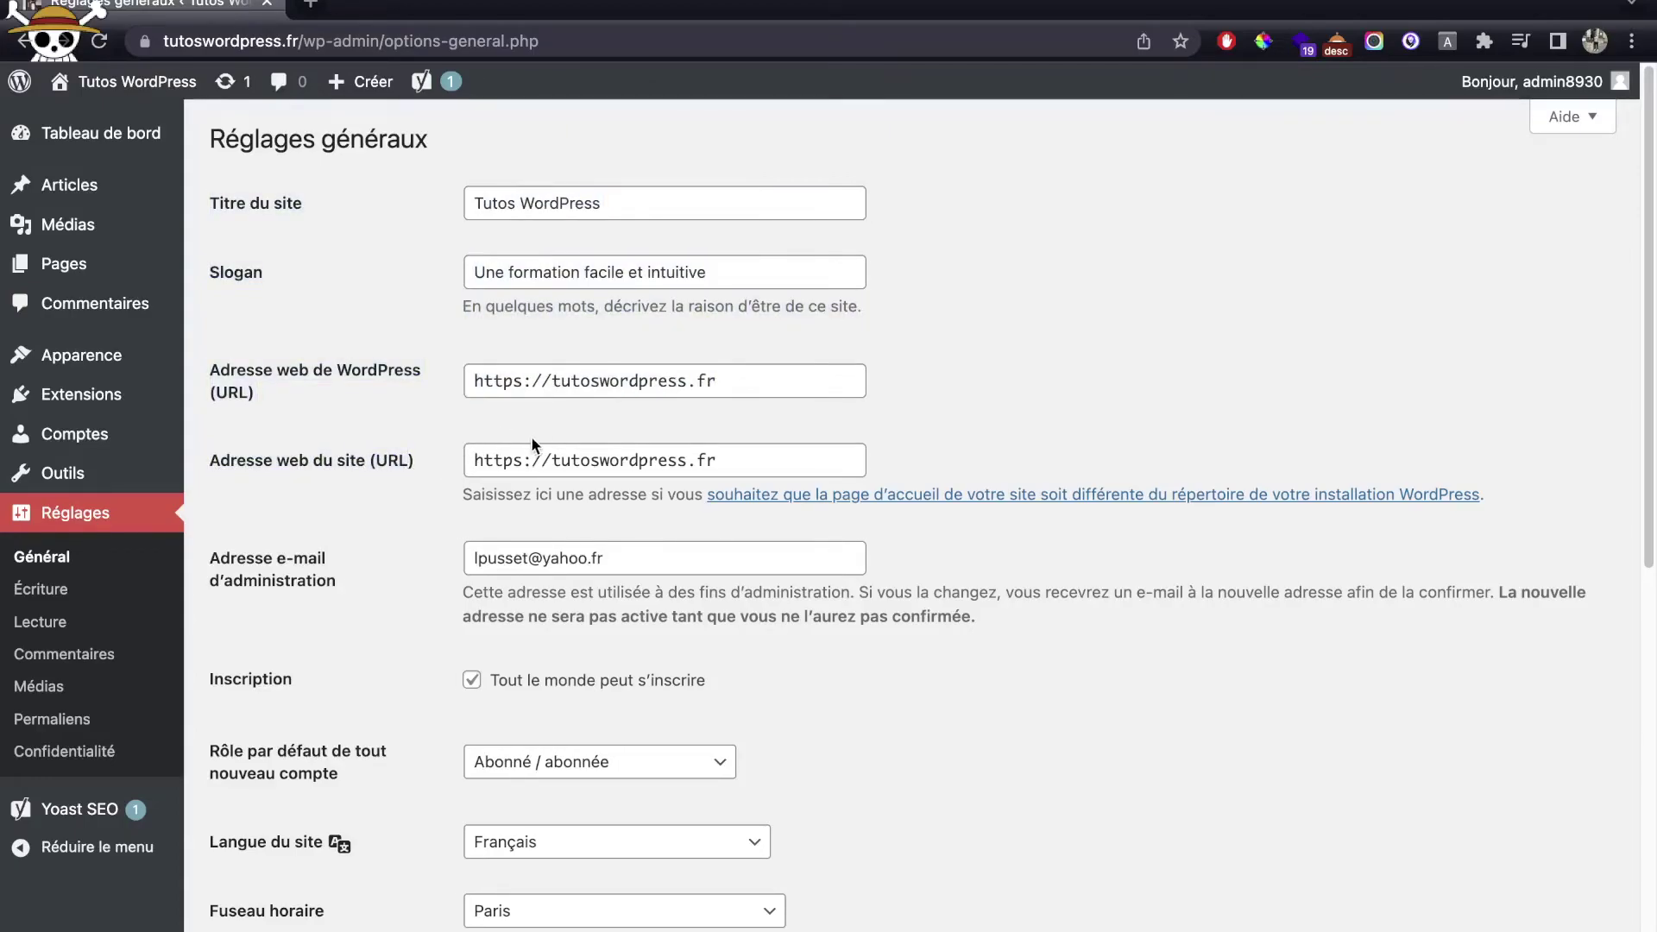
pyautogui.doubleClick(576, 460)
pyautogui.write('db')
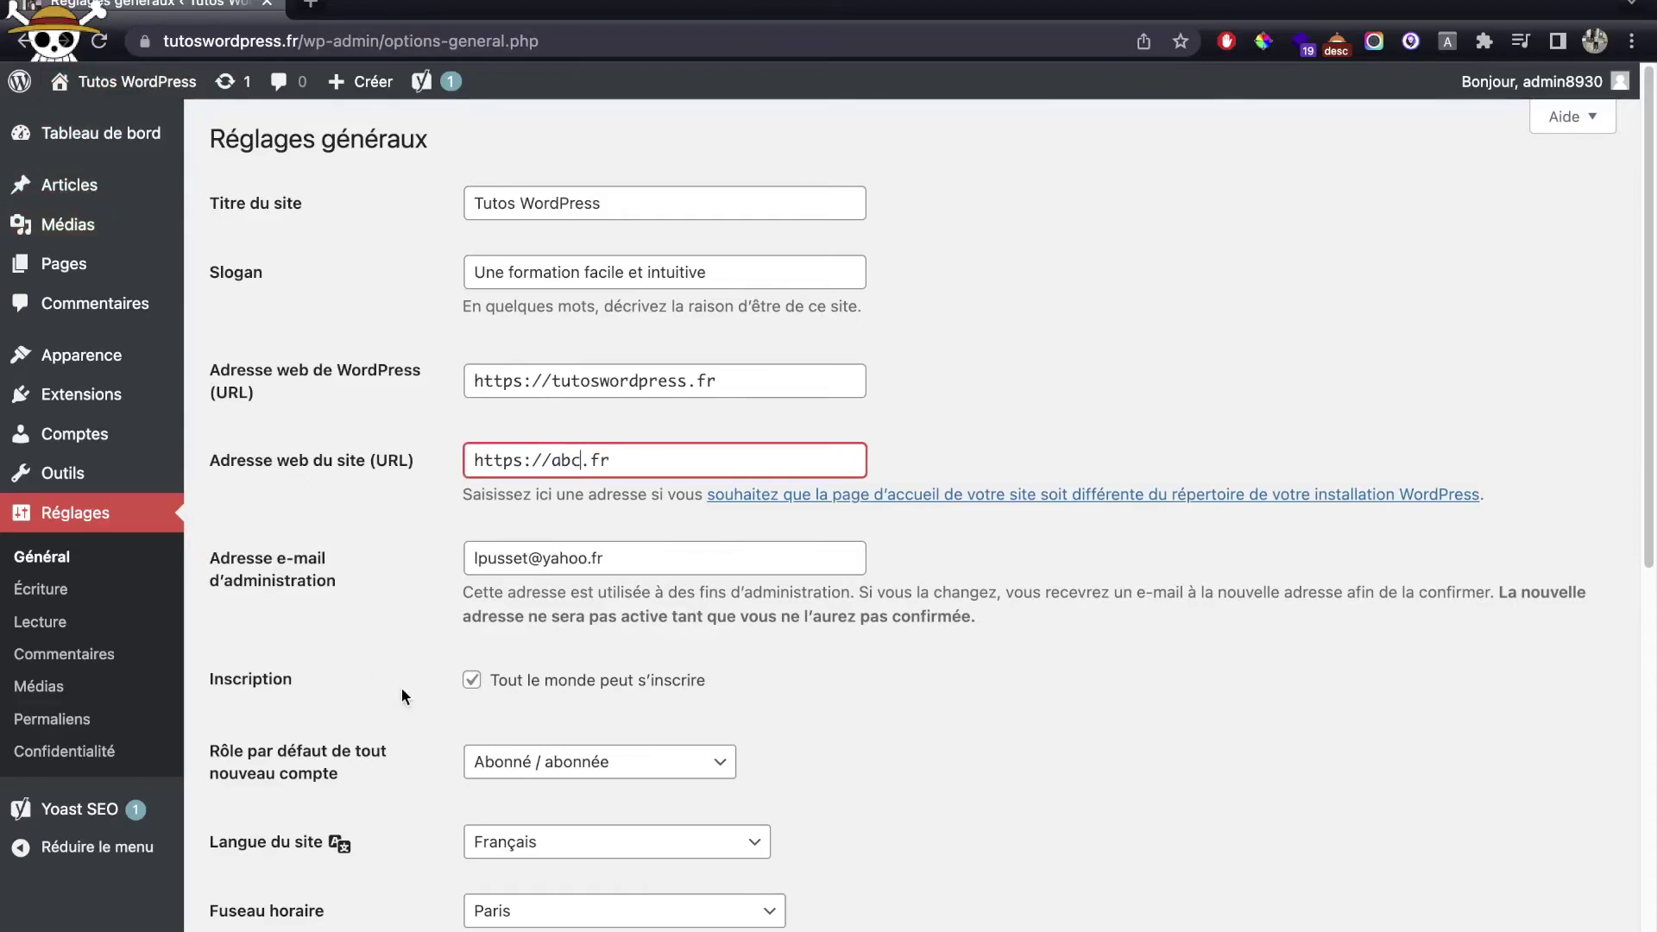
pyautogui.scroll(-10, 401, 687)
pyautogui.click(356, 887)
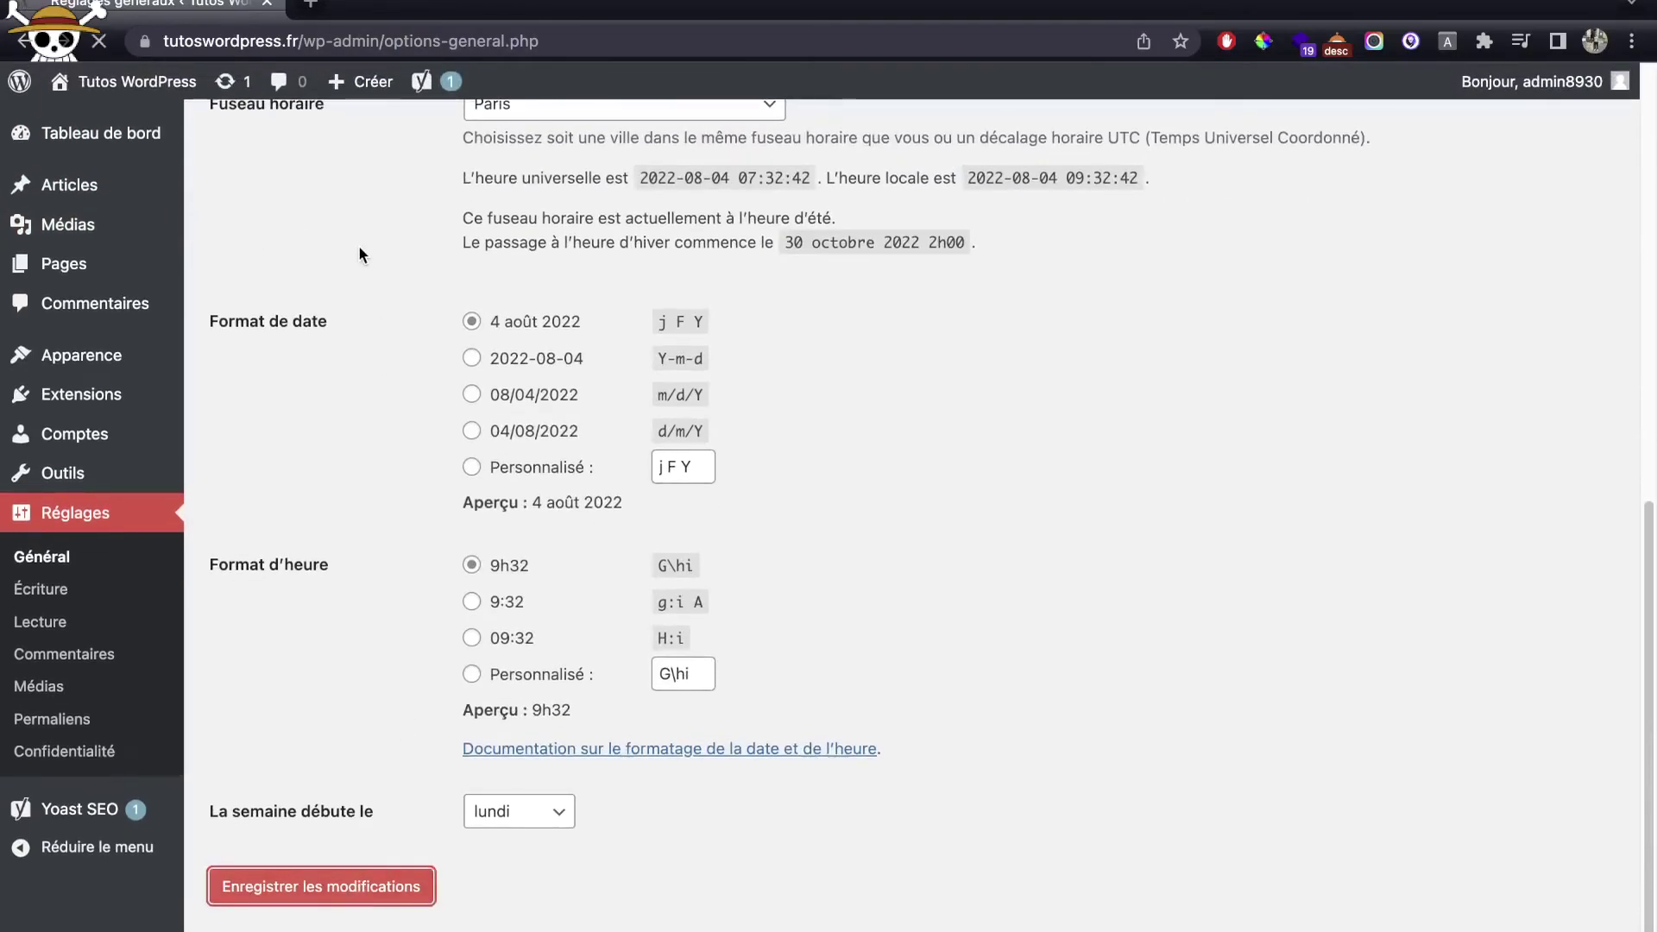
# Open the Tutos WordPress site in a new tab and examine which address it loads.
pyautogui.rightClick(129, 83)
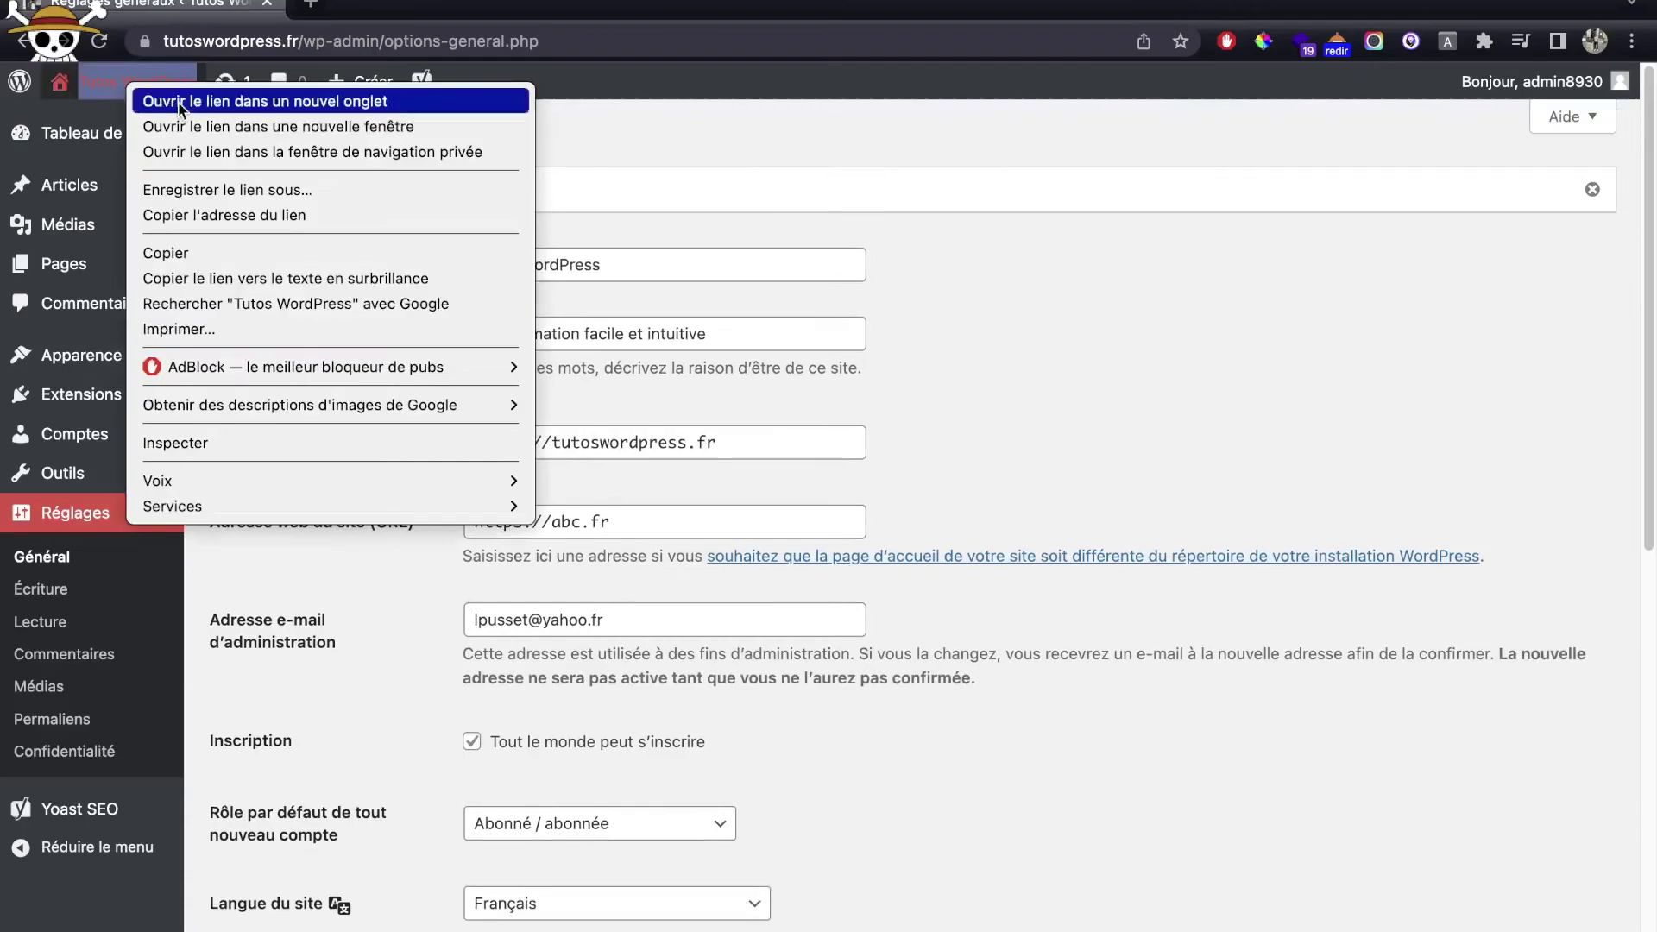
pyautogui.click(178, 101)
pyautogui.click(380, 3)
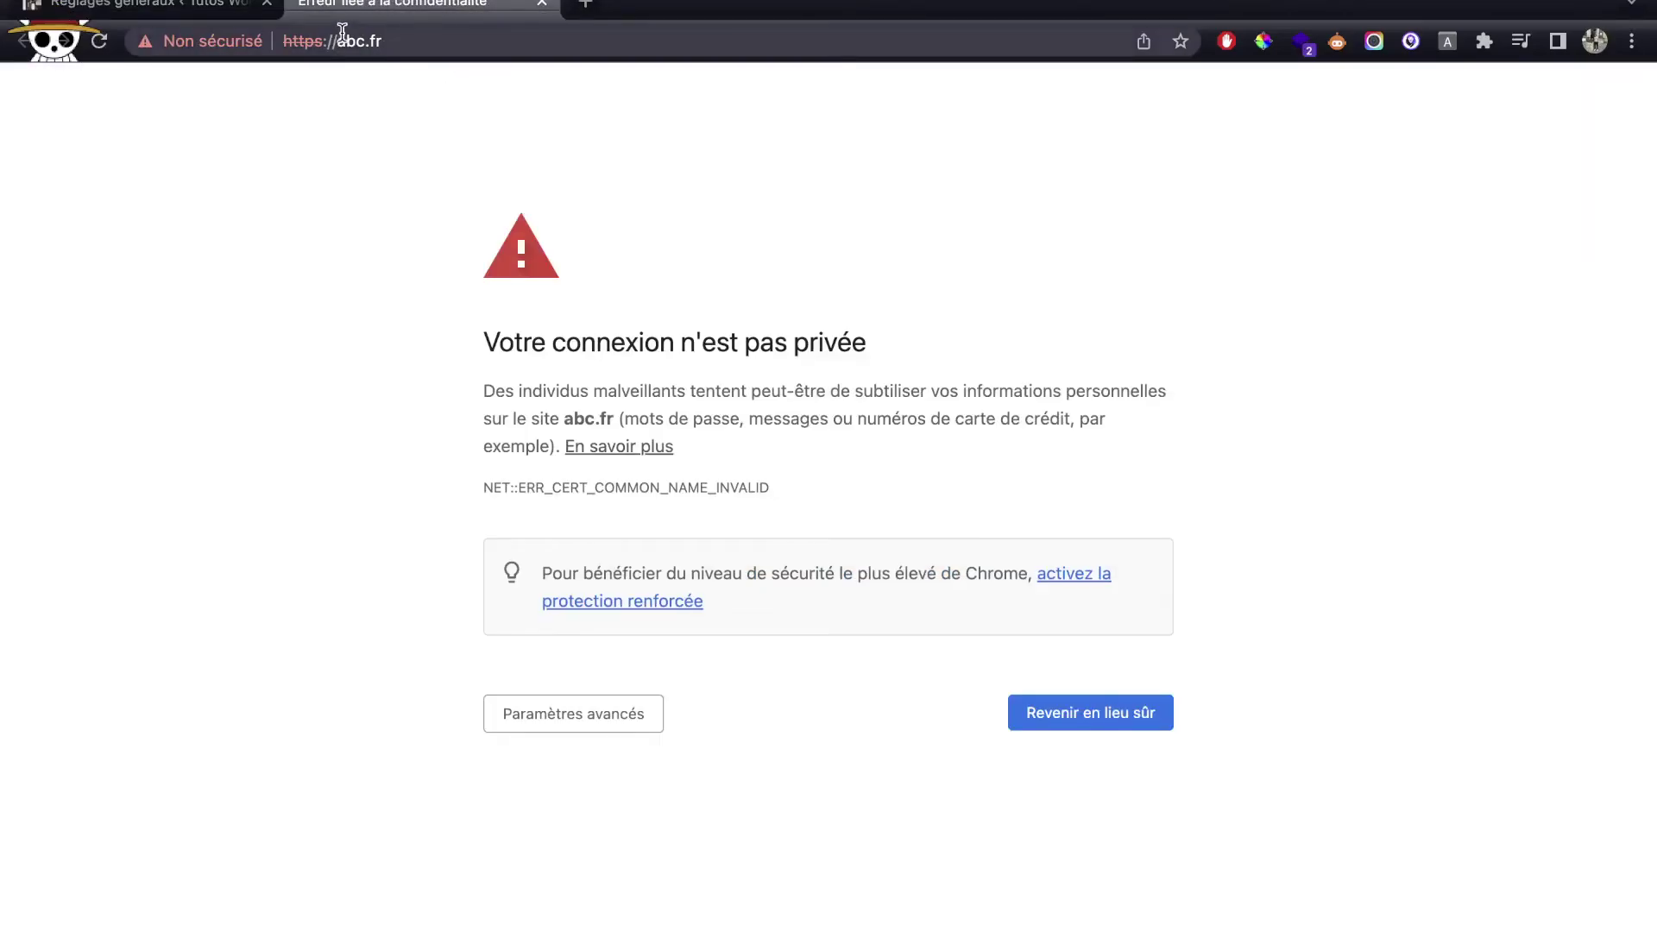
pyautogui.click(207, 7)
pyautogui.click(535, 518)
pyautogui.press('BackSpace')
pyautogui.scroll(-15, 358, 863)
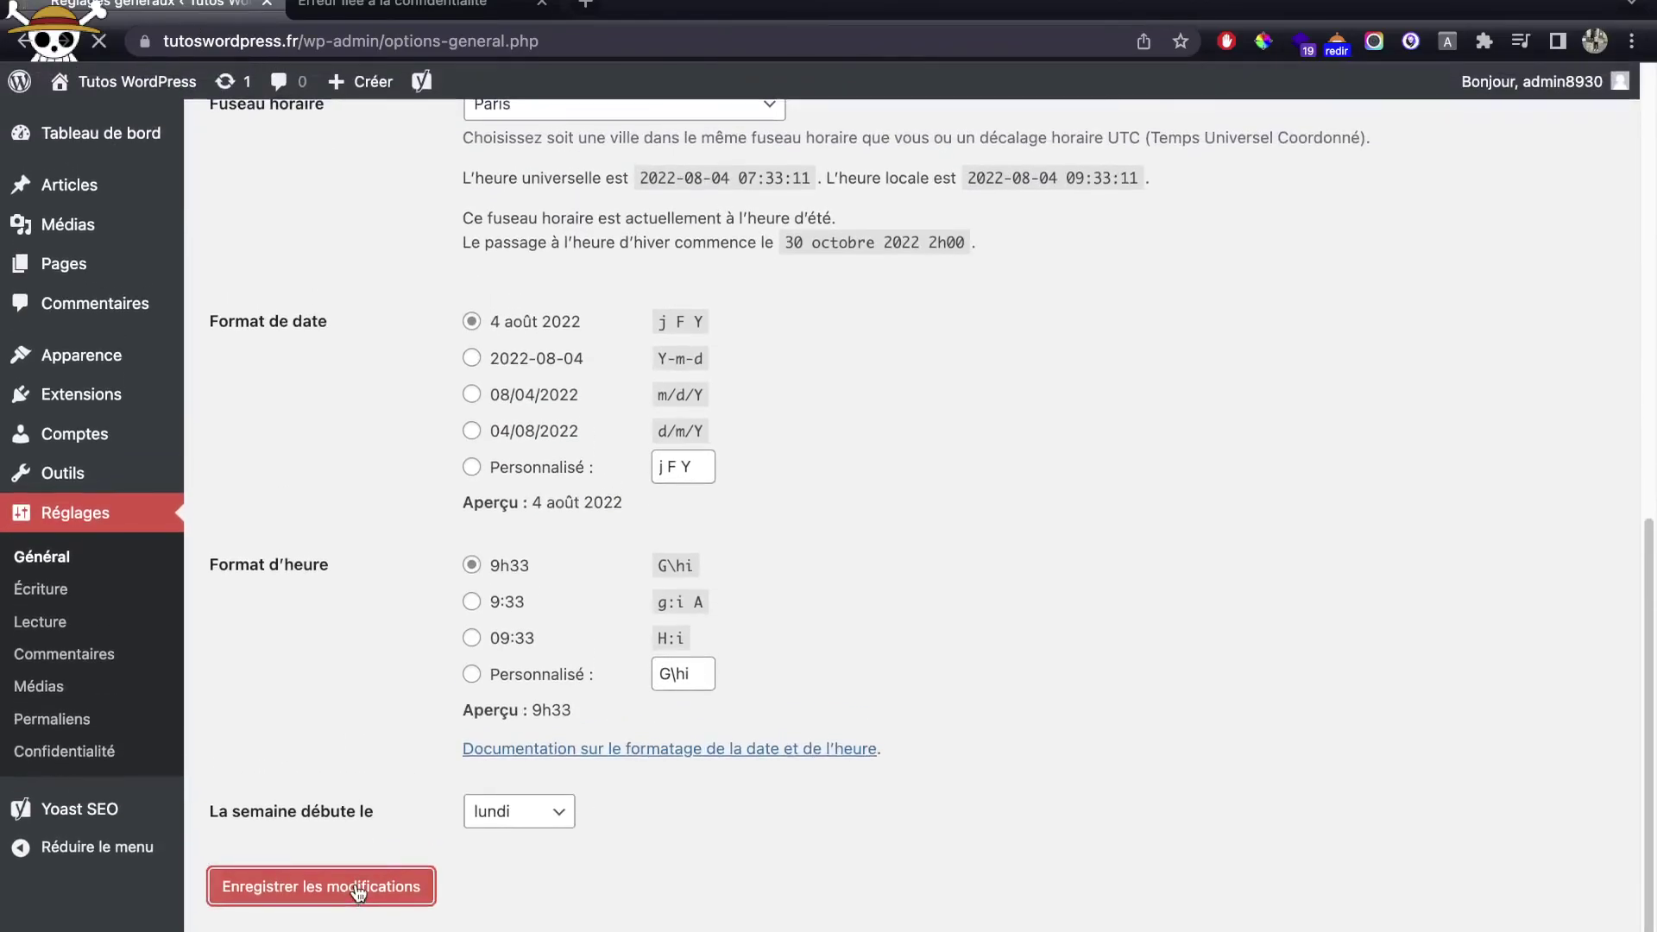
pyautogui.click(358, 890)
# Check the site in its existing tab and in another new tab, and reload the general settings page.
pyautogui.click(346, 8)
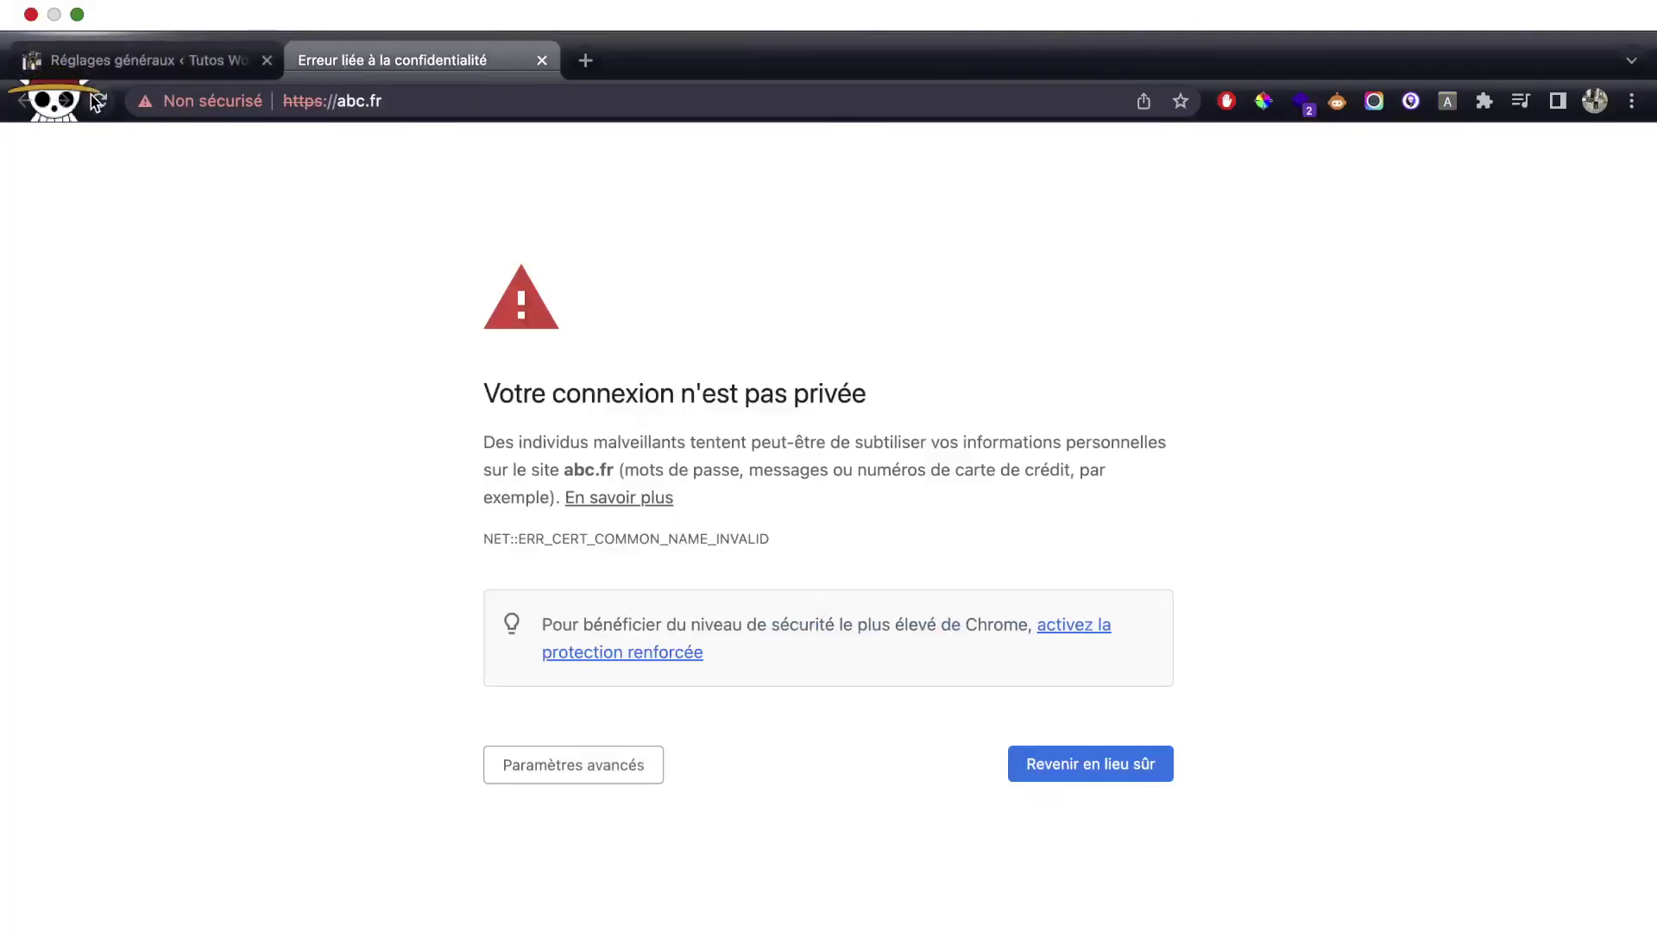
pyautogui.click(147, 52)
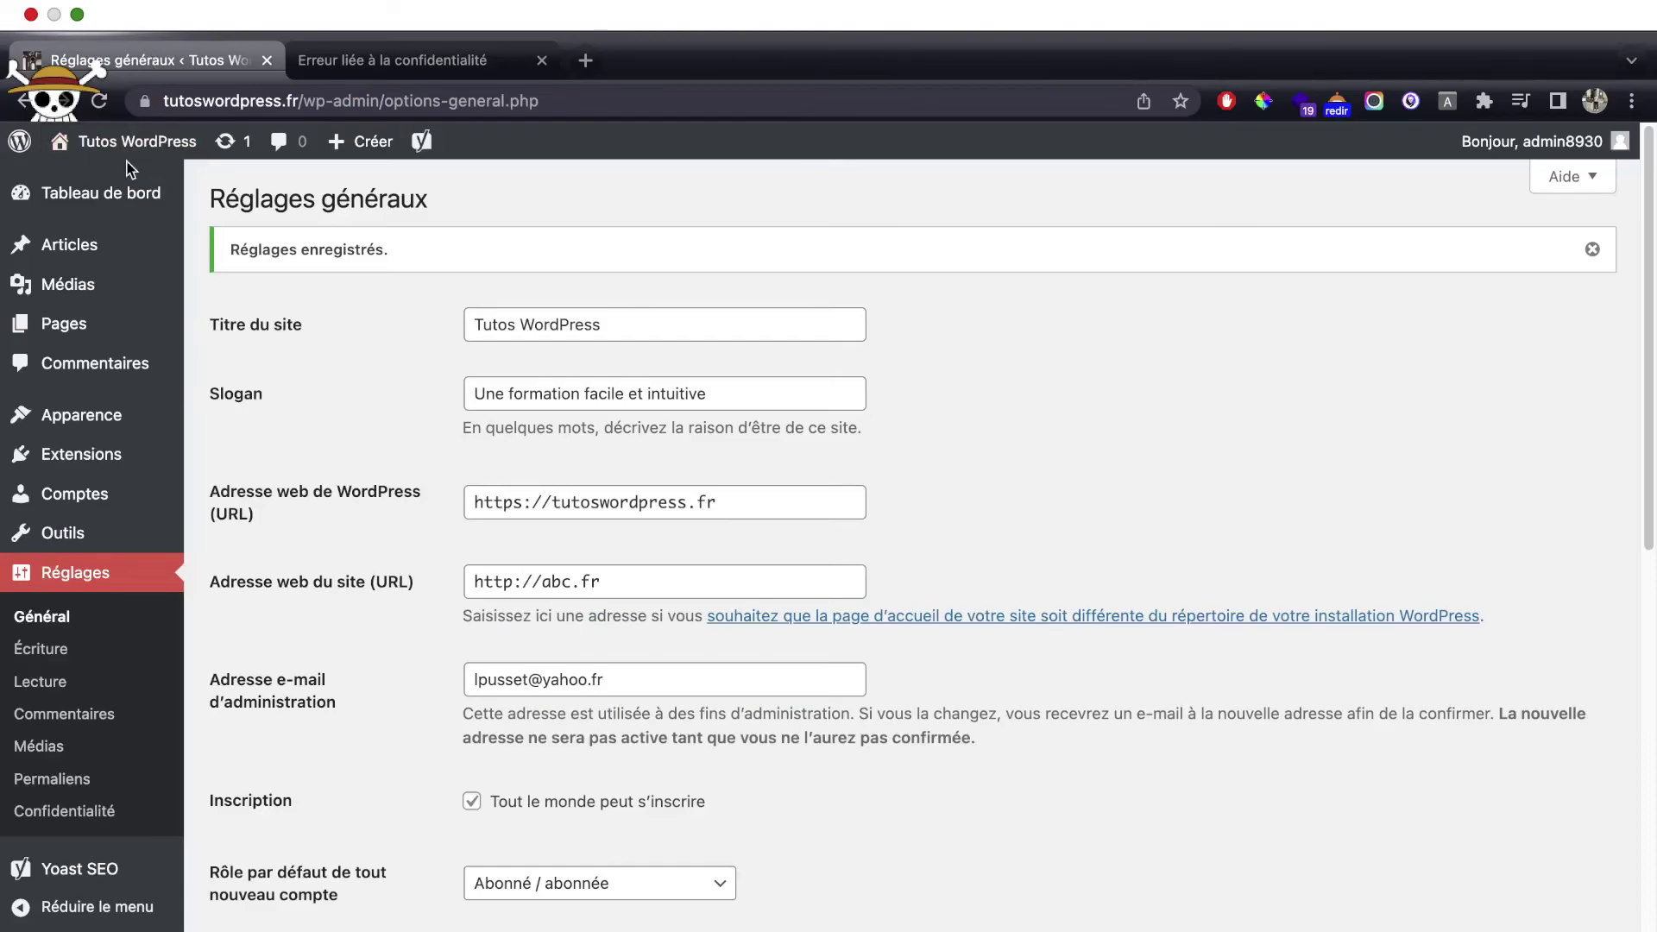
pyautogui.rightClick(134, 141)
pyautogui.click(224, 155)
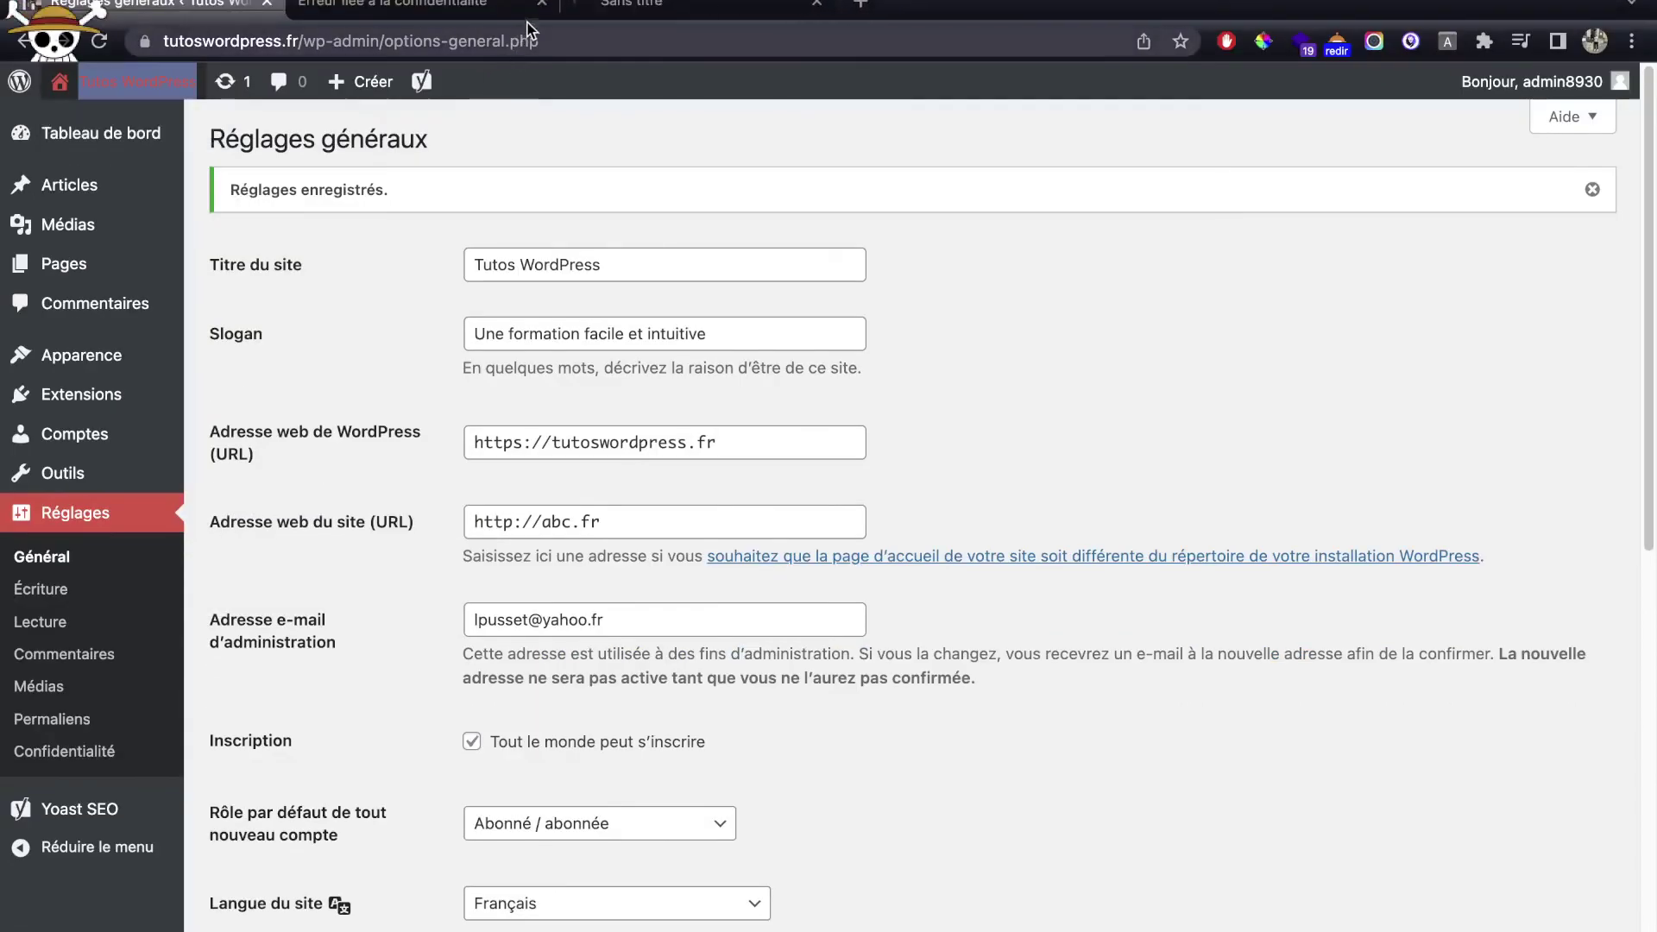
pyautogui.click(392, 60)
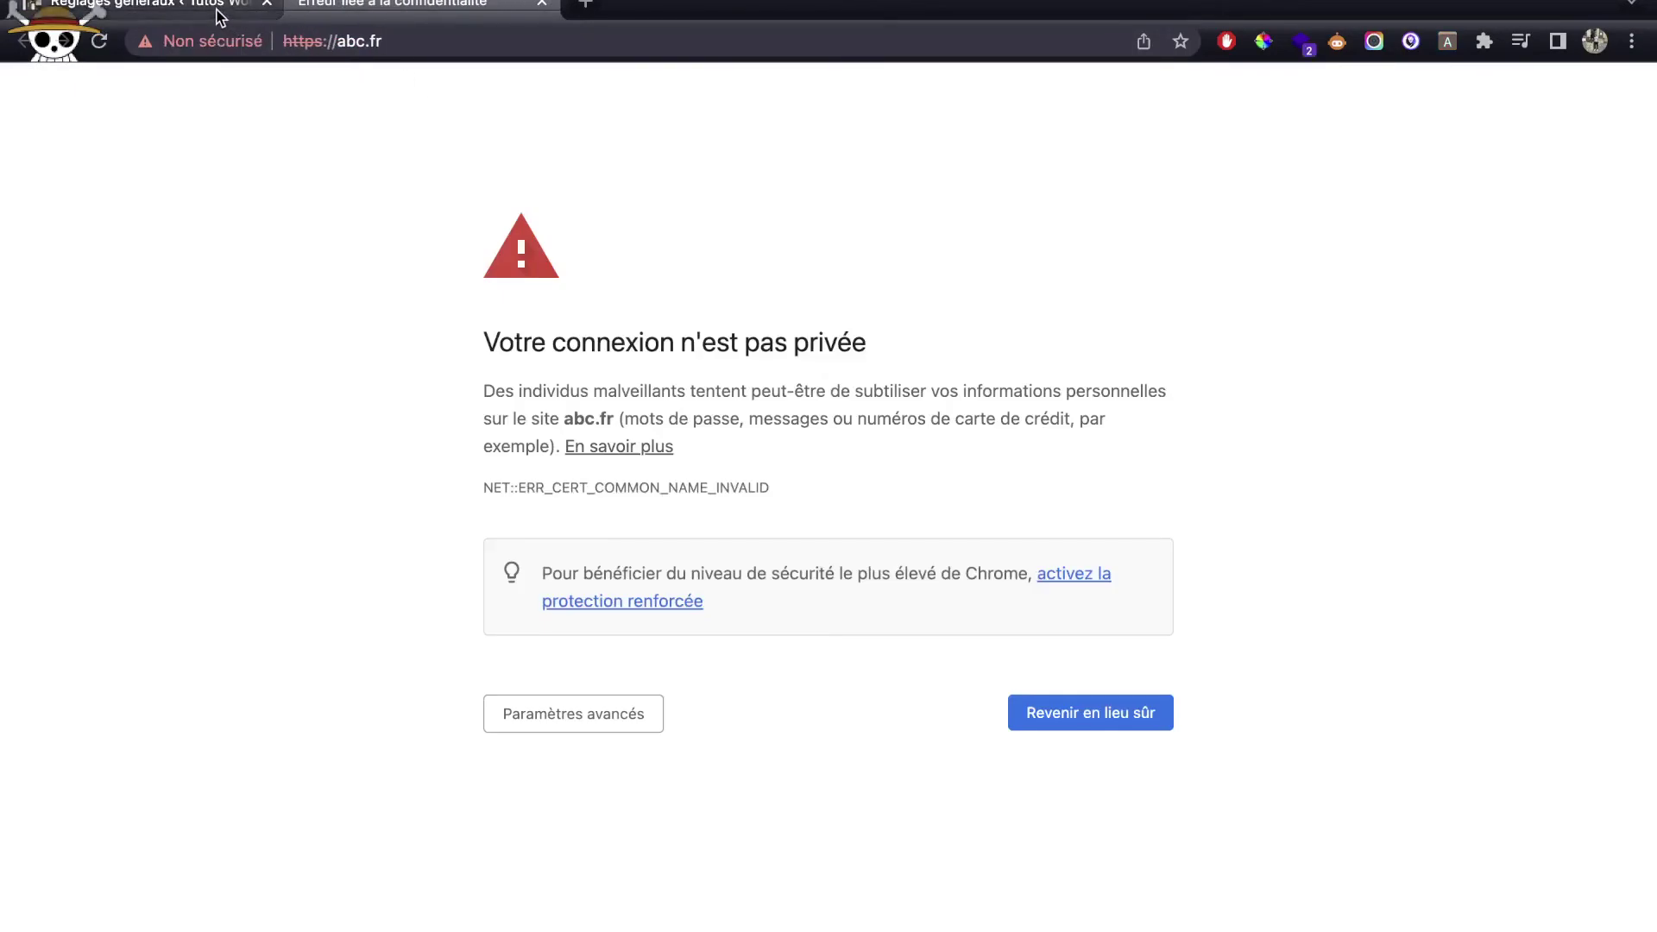
pyautogui.click(217, 13)
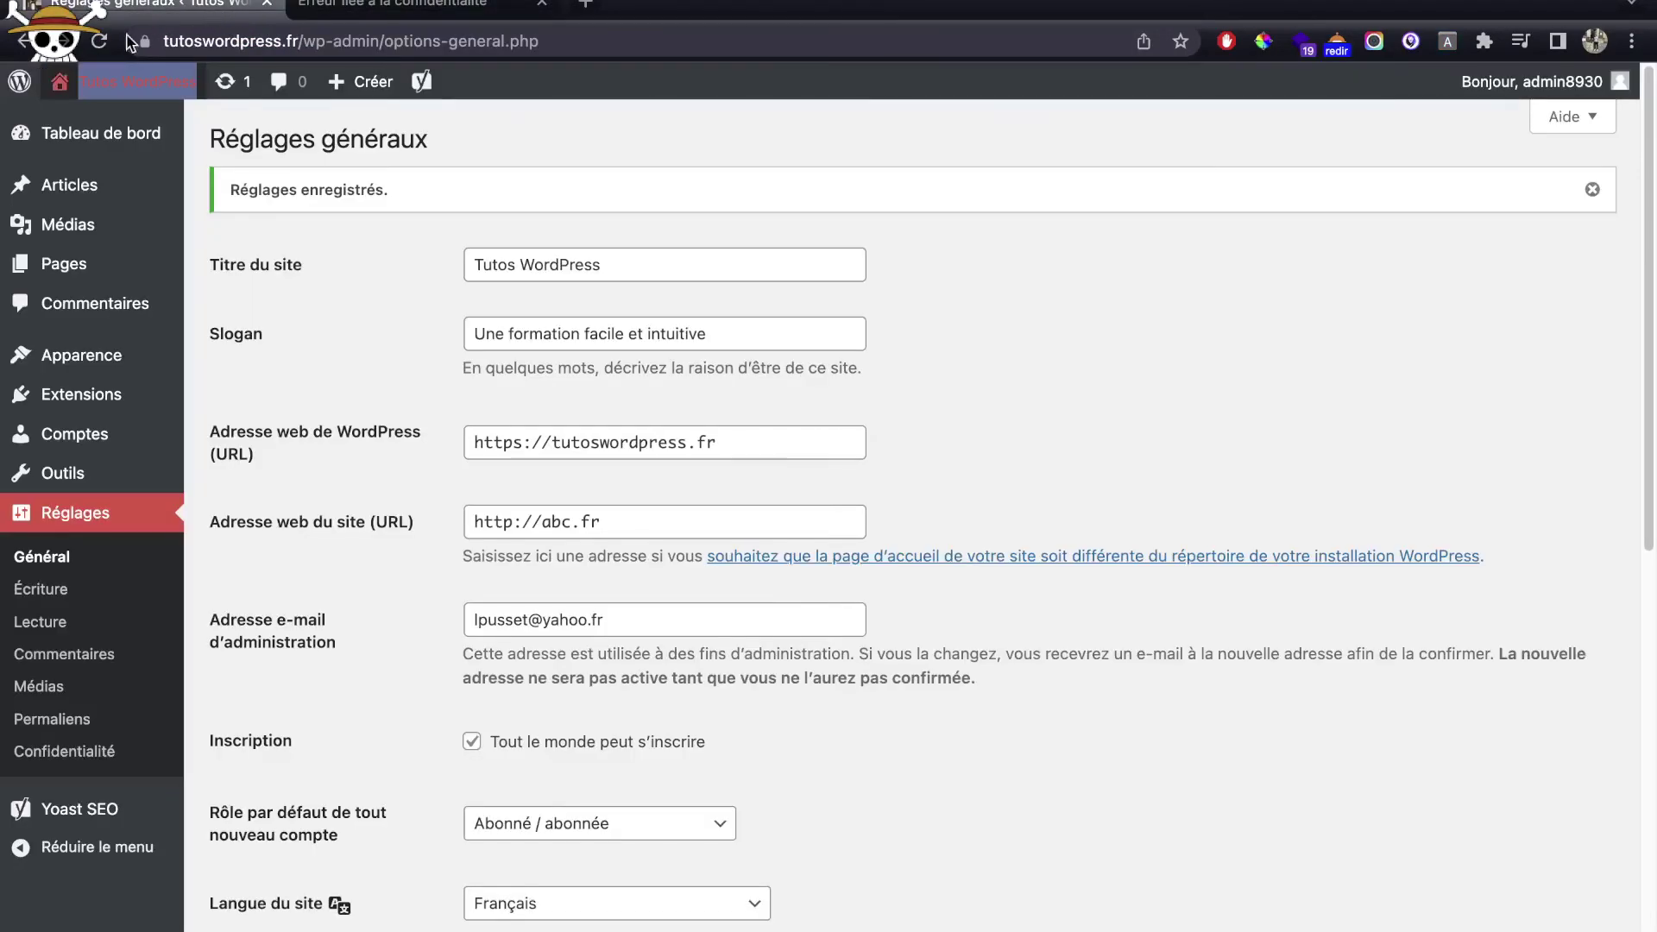
pyautogui.click(99, 40)
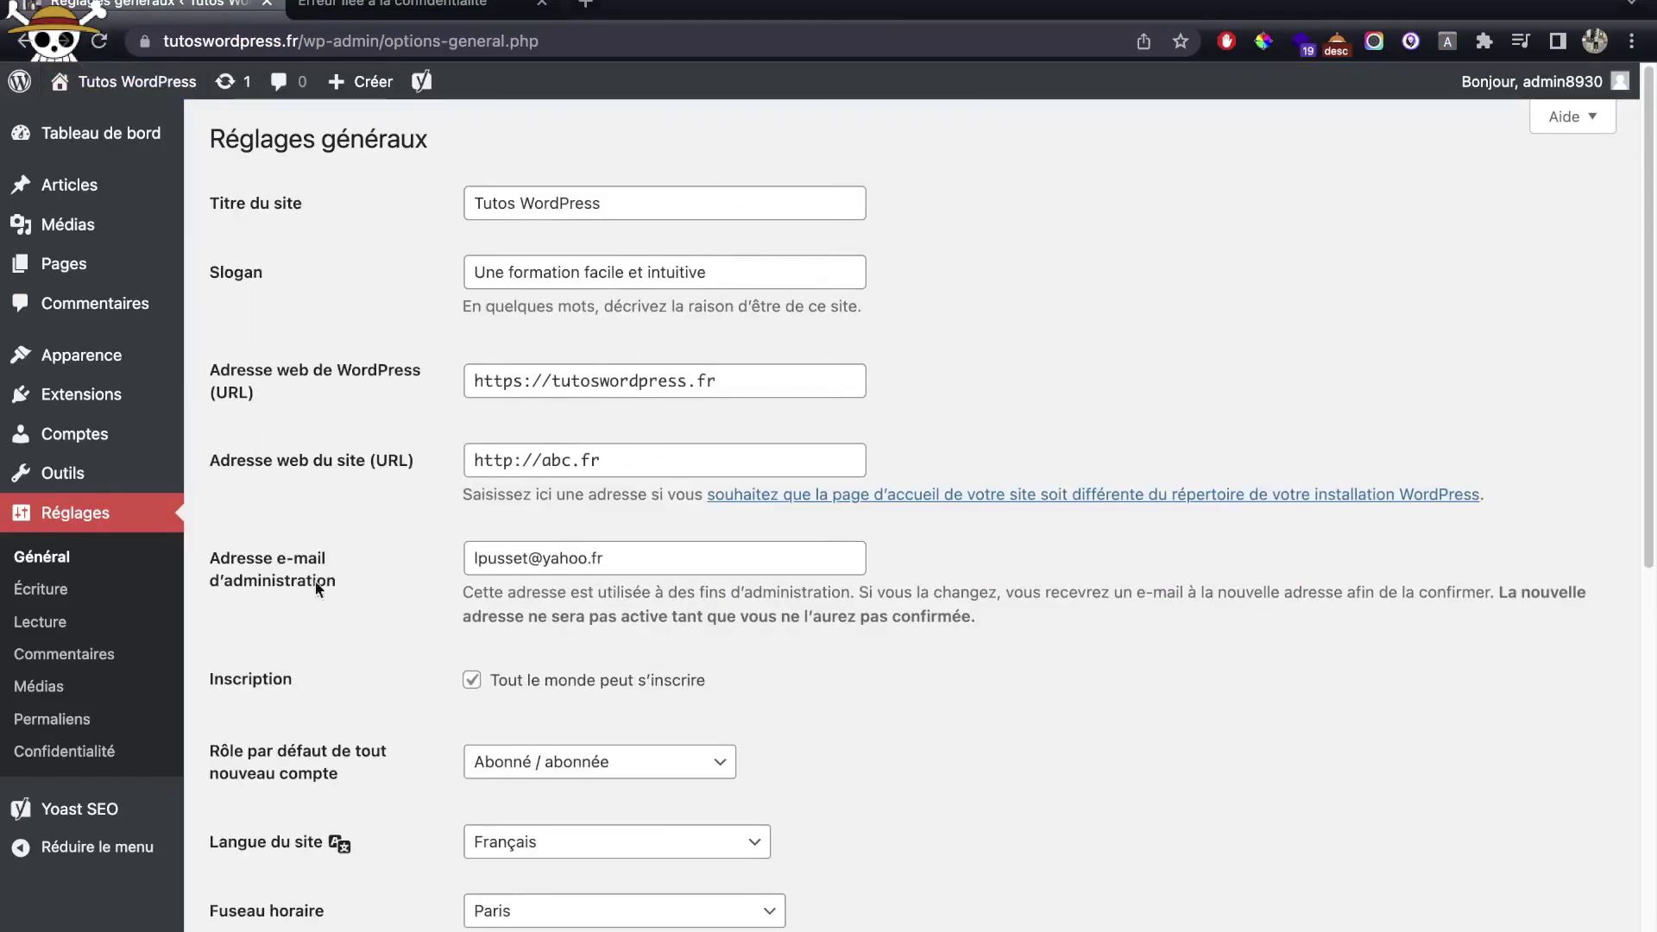